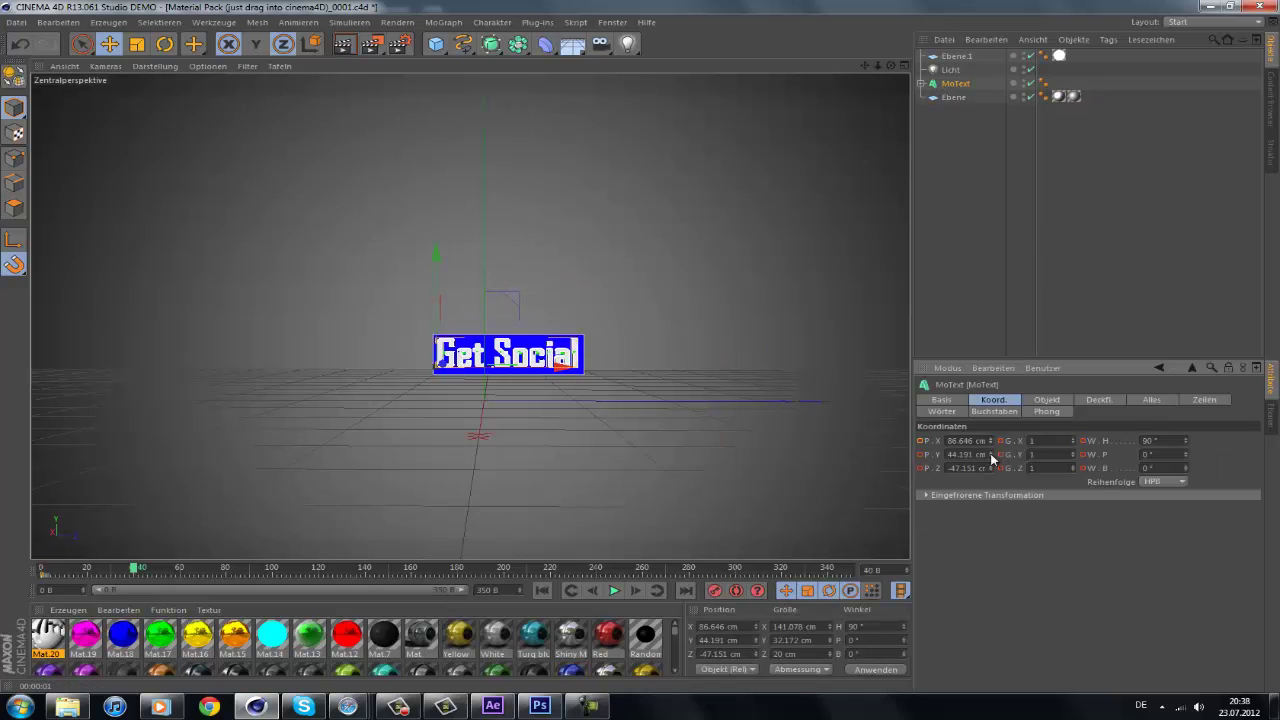
# - Slide the Get Social text off to the left and add a cube at frame 50
pyautogui.moveTo(990, 467); pyautogui.dragTo(960, 467)
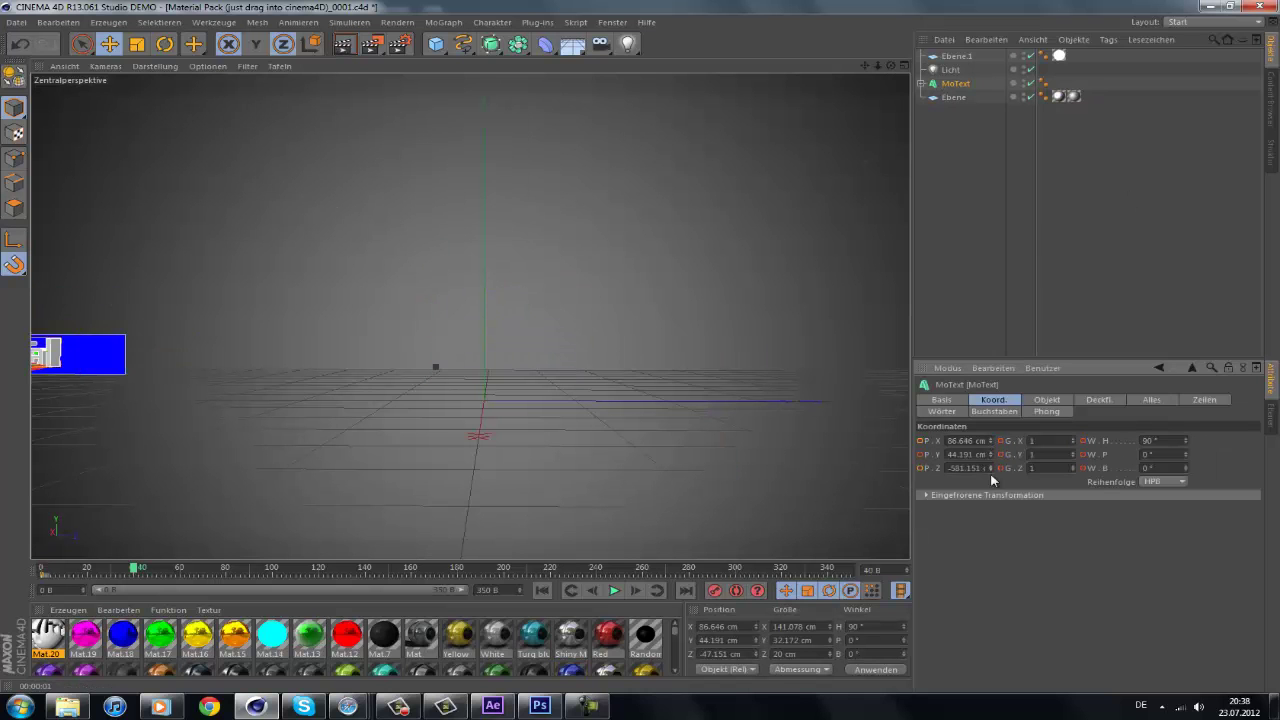
pyautogui.click(160, 569)
pyautogui.click(435, 43)
pyautogui.click(600, 63)
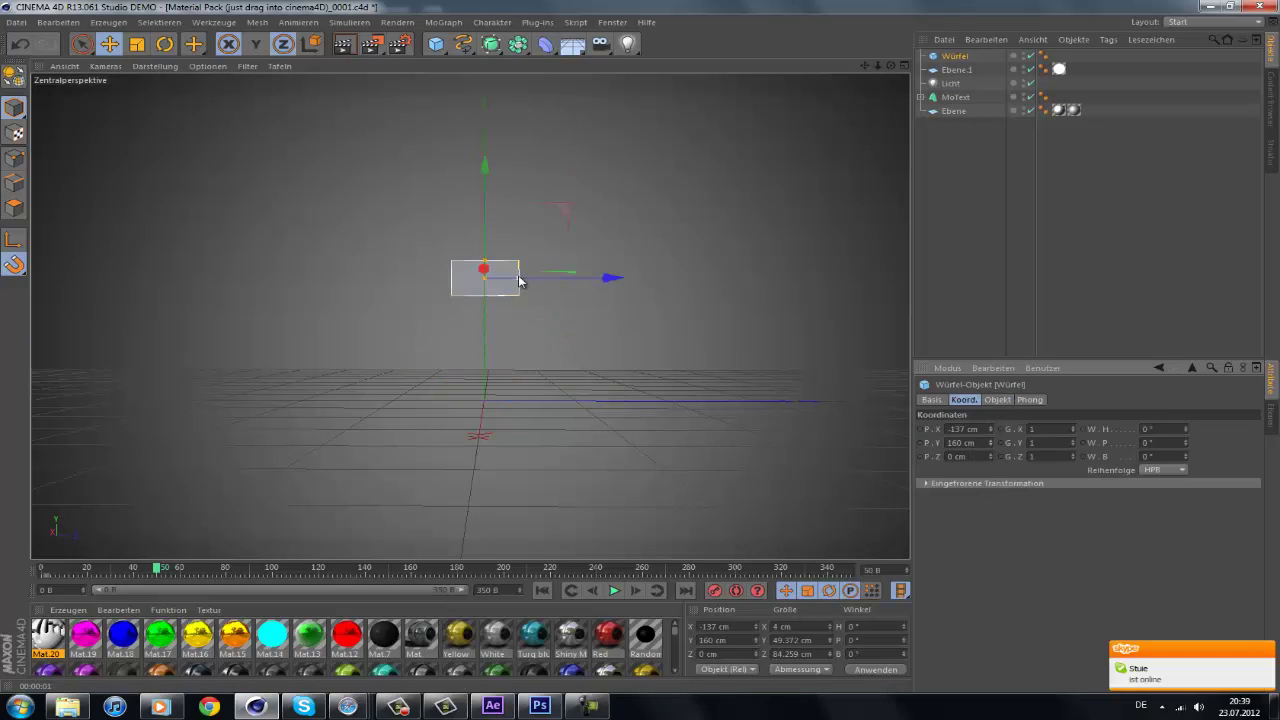
# - Create a new material and load facebook icon.jpg as its texture
pyautogui.click(68, 610)
pyautogui.click(86, 491)
pyautogui.doubleClick(47, 635)
pyautogui.click(660, 168)
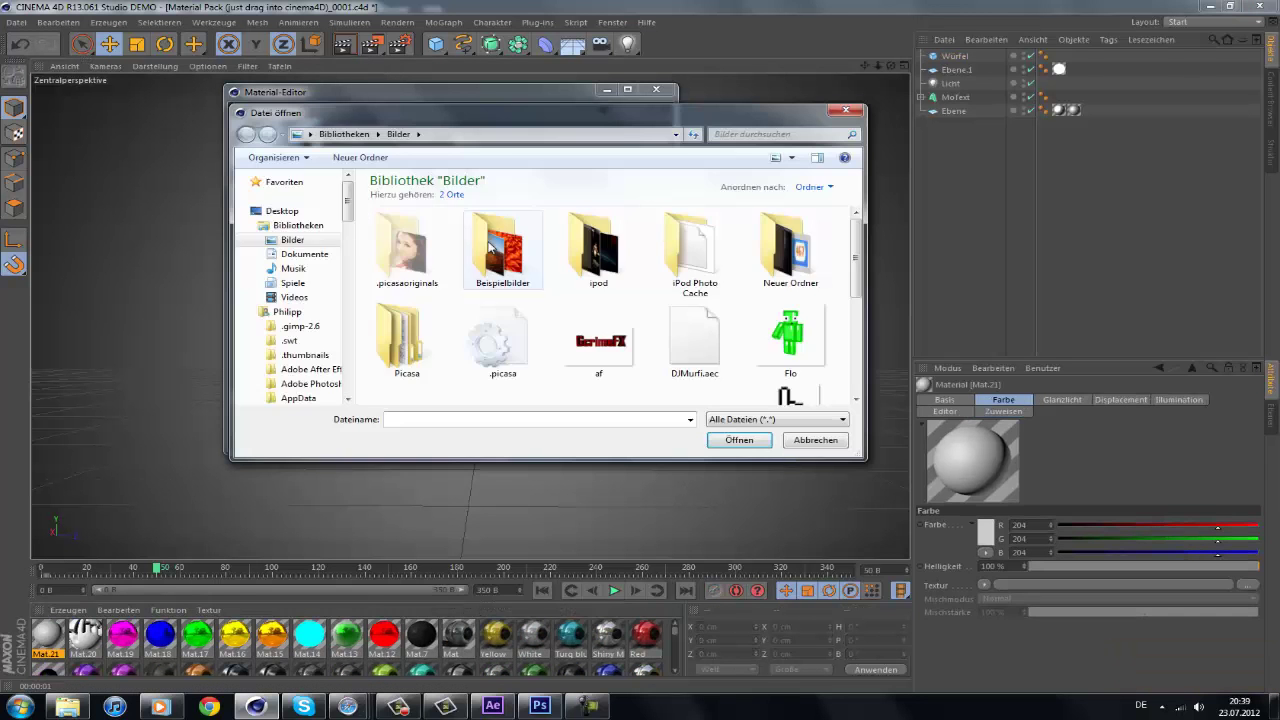
pyautogui.scroll(-1, 864, 232)
pyautogui.doubleClick(502, 310)
pyautogui.scroll(3, 600, 280)
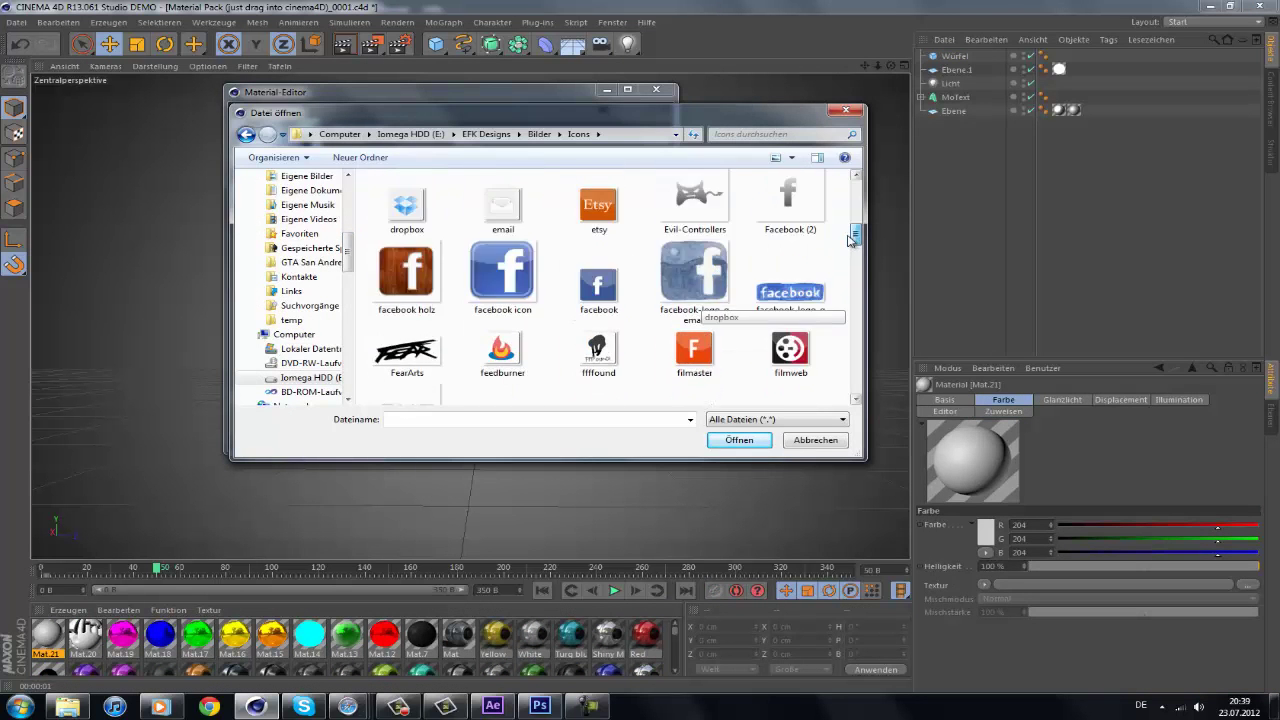
pyautogui.doubleClick(406, 214)
# - Put the facebook icon texture into the Farbe channel and apply the material to the cube
pyautogui.click(410, 186)
pyautogui.click(446, 287)
pyautogui.click(247, 237)
pyautogui.click(410, 186)
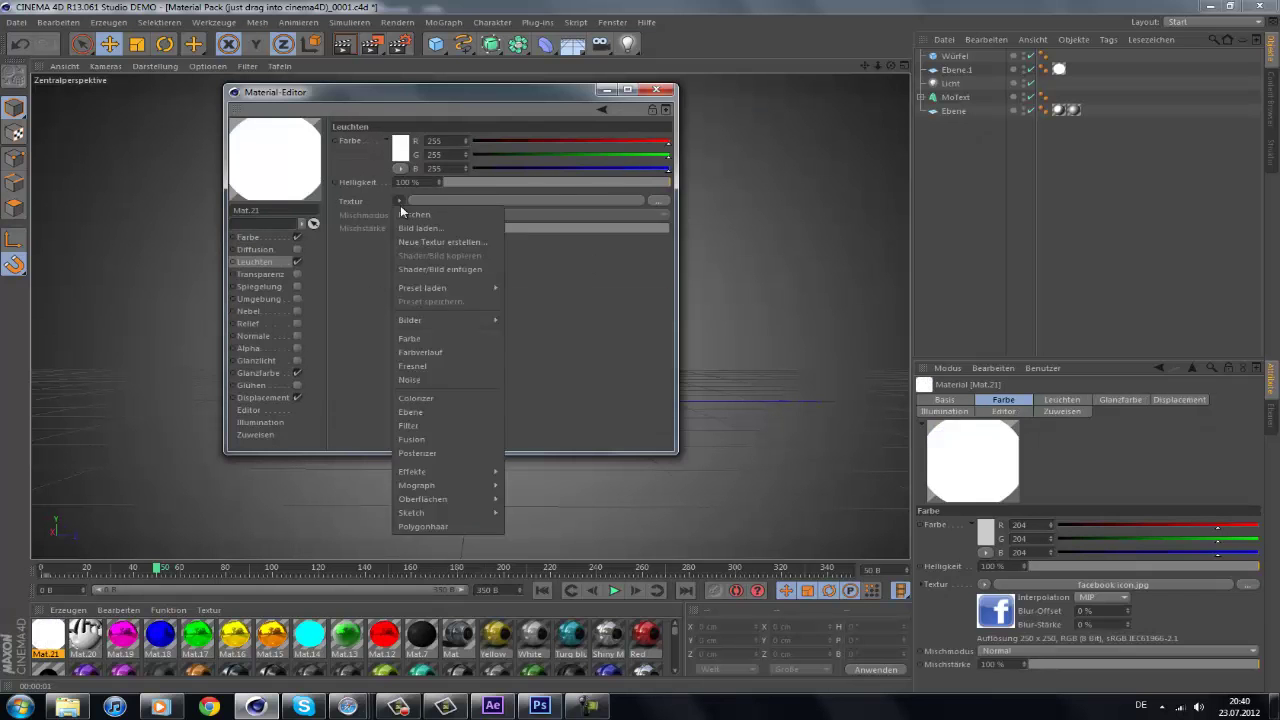
pyautogui.click(446, 301)
pyautogui.click(655, 89)
pyautogui.moveTo(47, 635); pyautogui.dragTo(485, 278)
# - Adjust the texture tag's Offset and Kacheln so the icon fits the cube face
pyautogui.click(1040, 539)
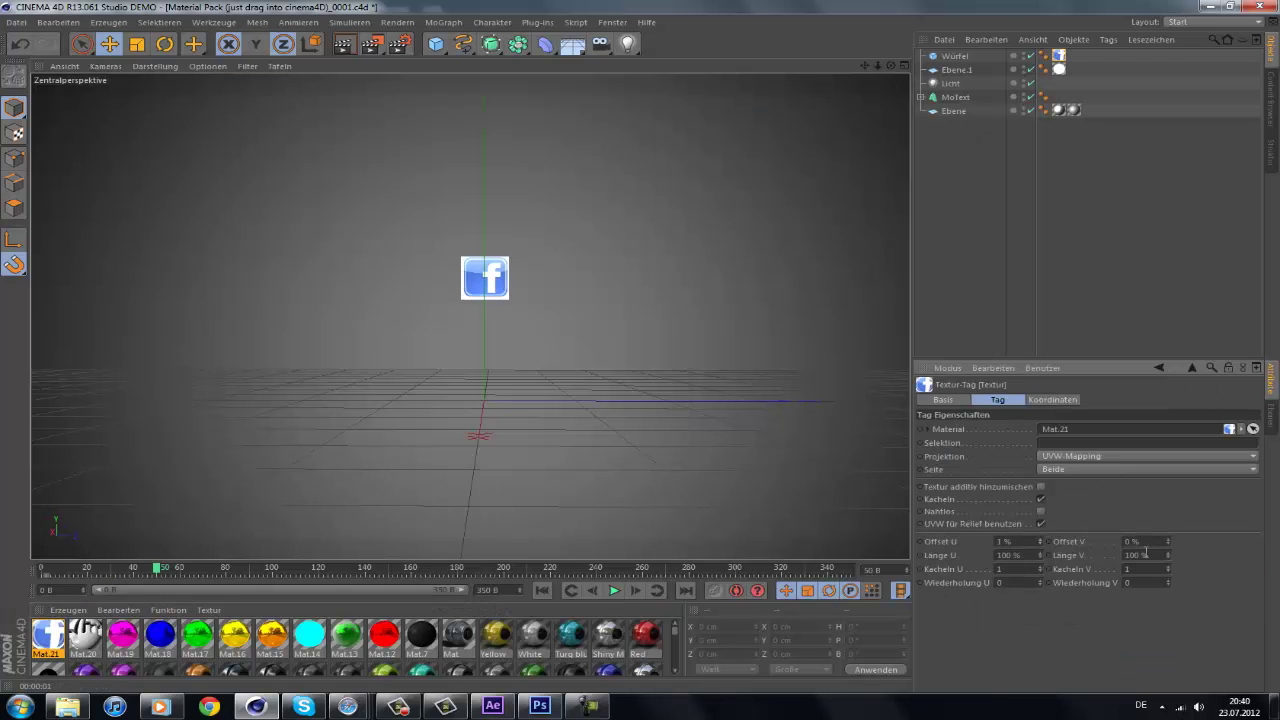
pyautogui.click(1041, 539)
pyautogui.click(1167, 553)
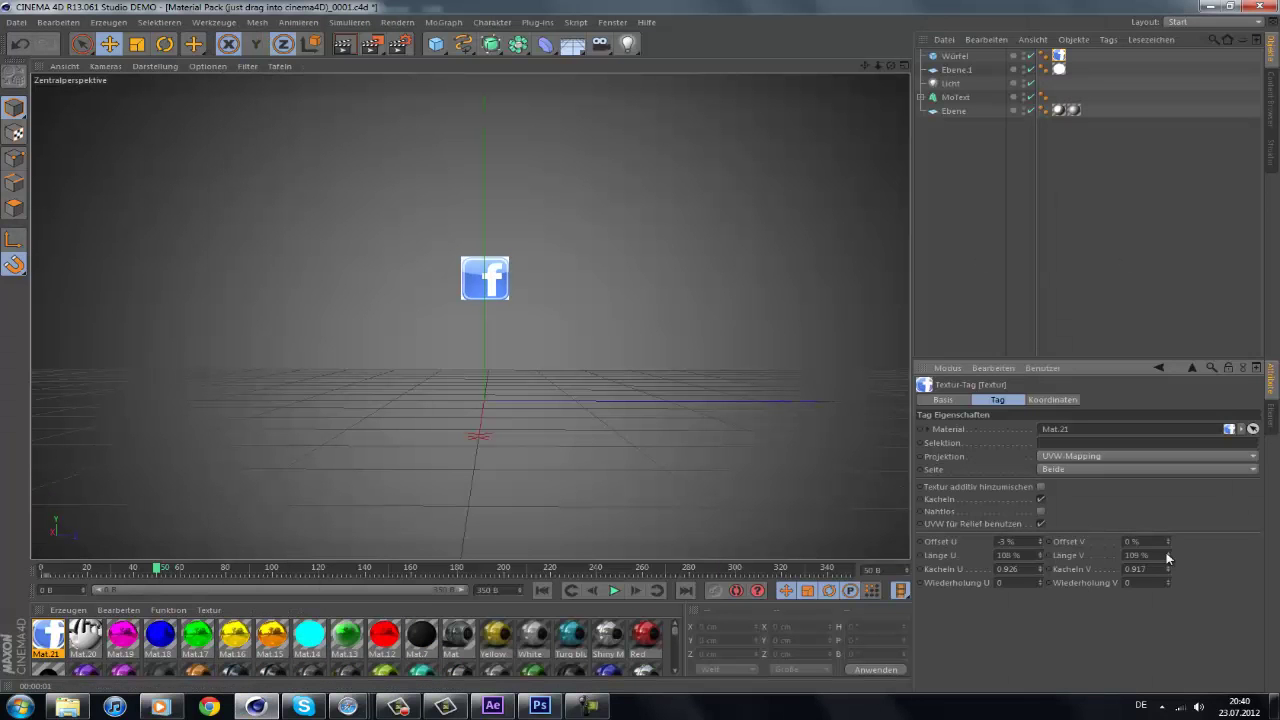
pyautogui.click(1100, 250)
pyautogui.moveTo(157, 568); pyautogui.dragTo(138, 578)
pyautogui.click(951, 57)
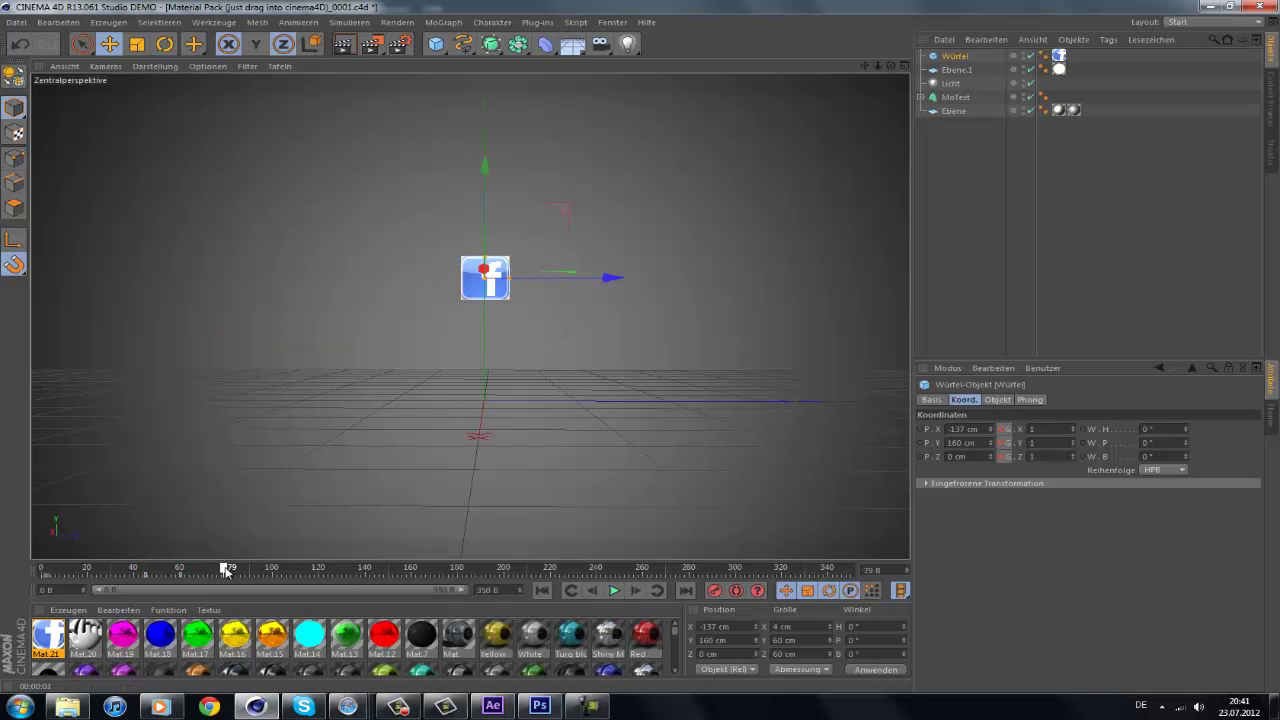
# - Rotate the Facebook cube 360° on H and play back the spin
pyautogui.press('r')
pyautogui.moveTo(551, 271); pyautogui.dragTo(634, 346)
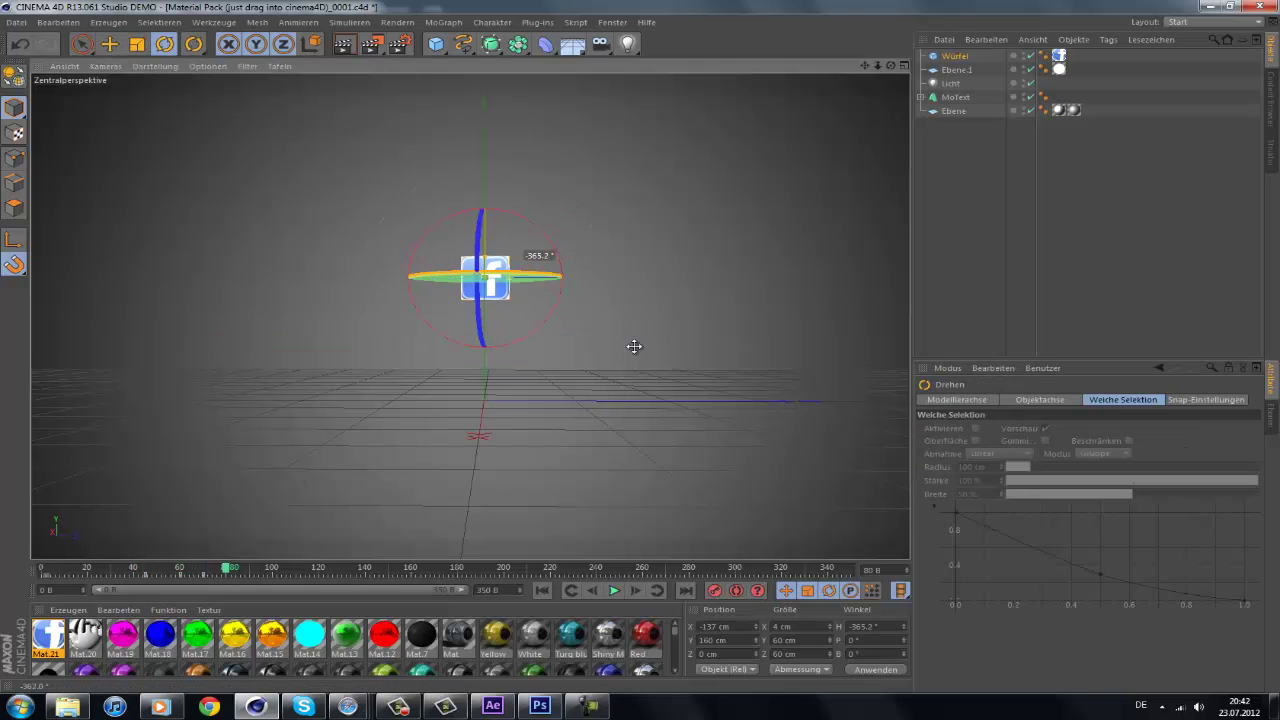
pyautogui.click(614, 590)
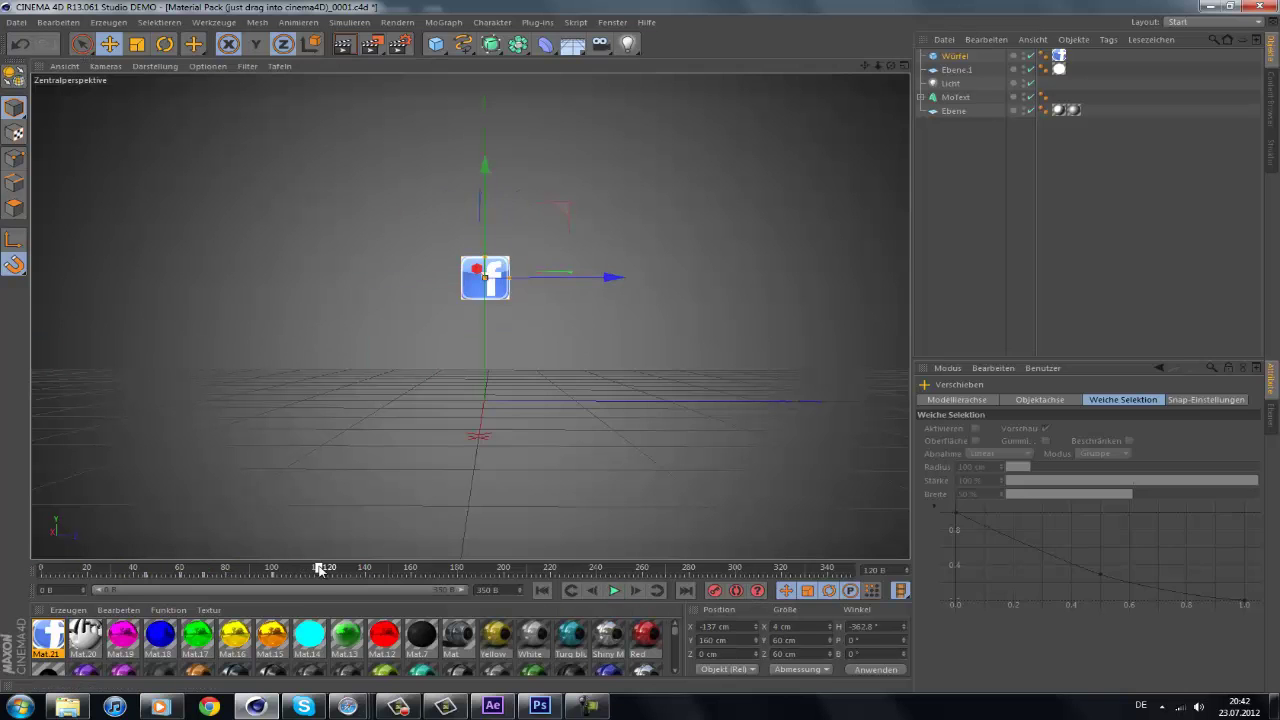
# - Add a 'Like us' MoText in AgencyFB Bold and place it beside the cube
pyautogui.click(443, 22)
pyautogui.click(480, 80)
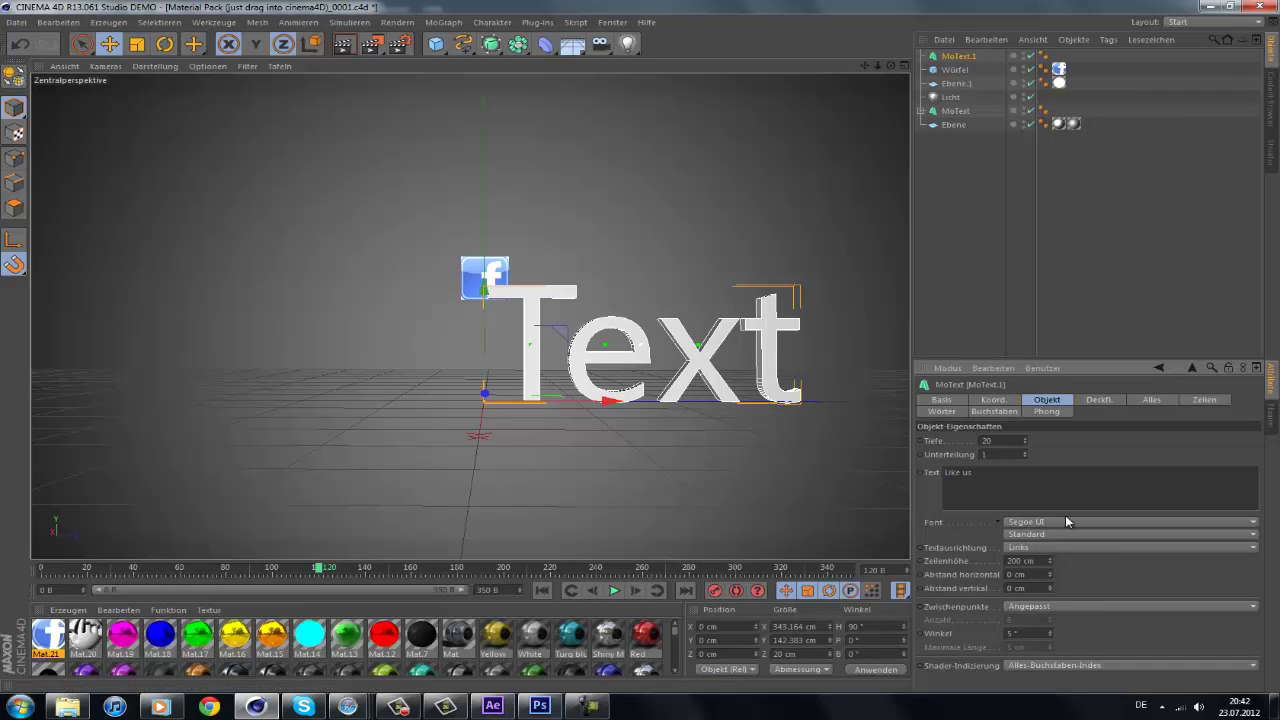
pyautogui.click(1065, 520)
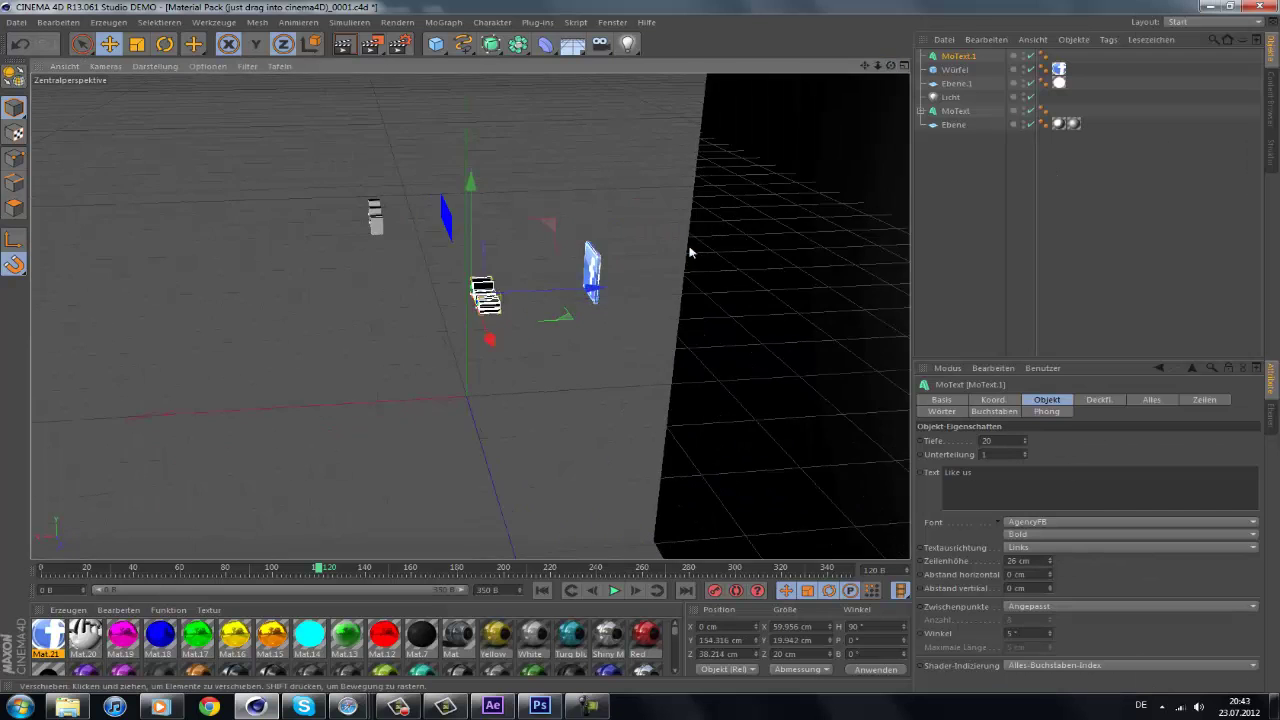
pyautogui.hotkey('ctrl', 'r')
pyautogui.click(345, 44)
pyautogui.click(958, 56)
pyautogui.moveTo(525, 251); pyautogui.dragTo(528, 249)
pyautogui.click(16, 241)
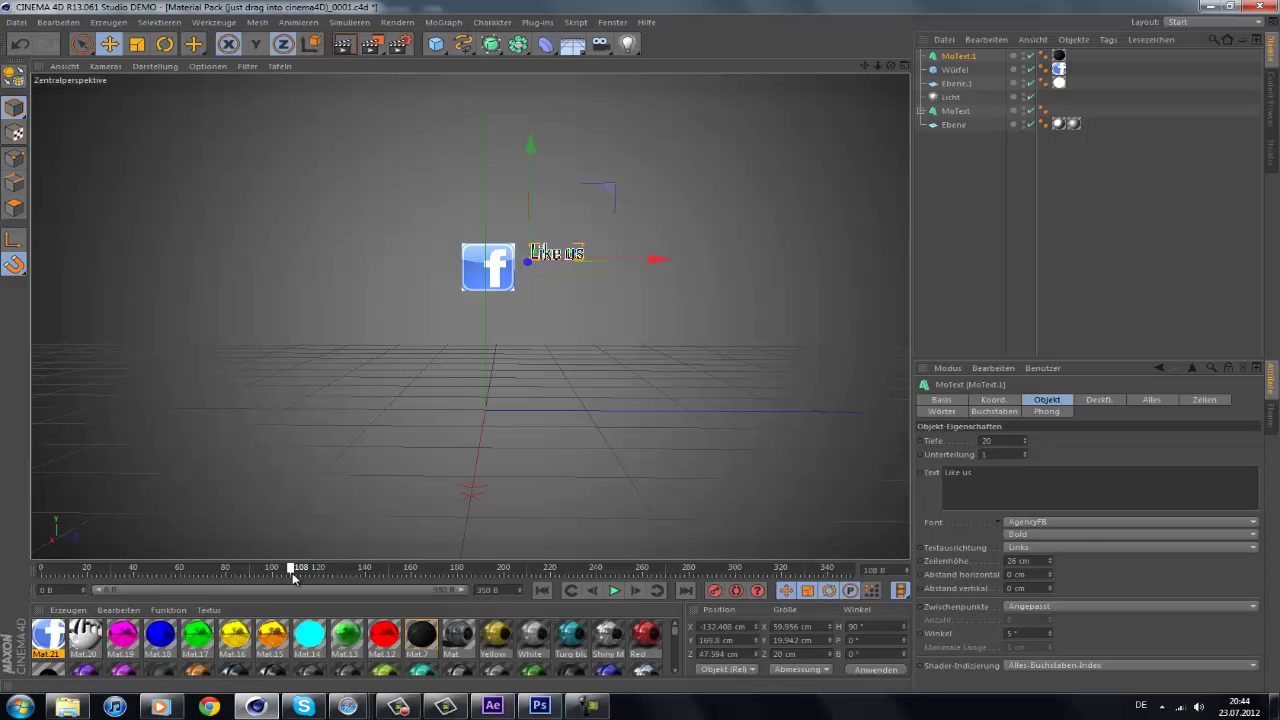
# - Copy the Facebook page address from the browser
pyautogui.click(614, 590)
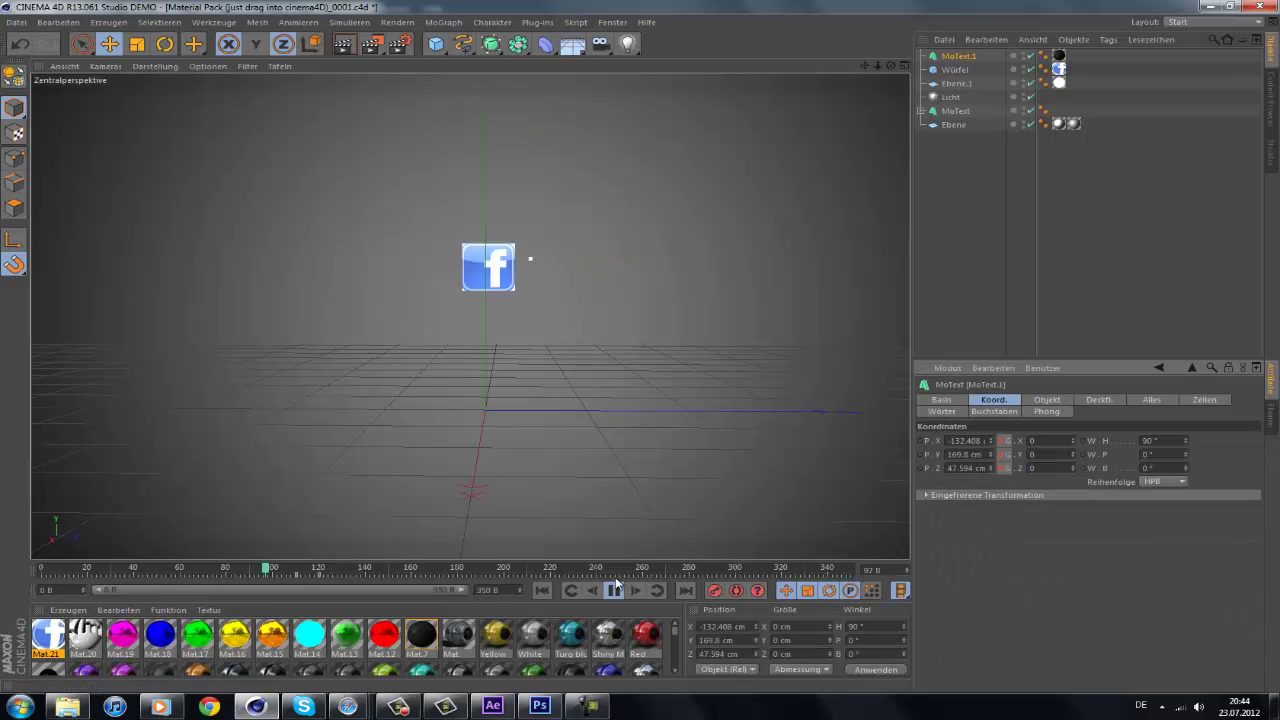
pyautogui.click(357, 625)
pyautogui.click(438, 45)
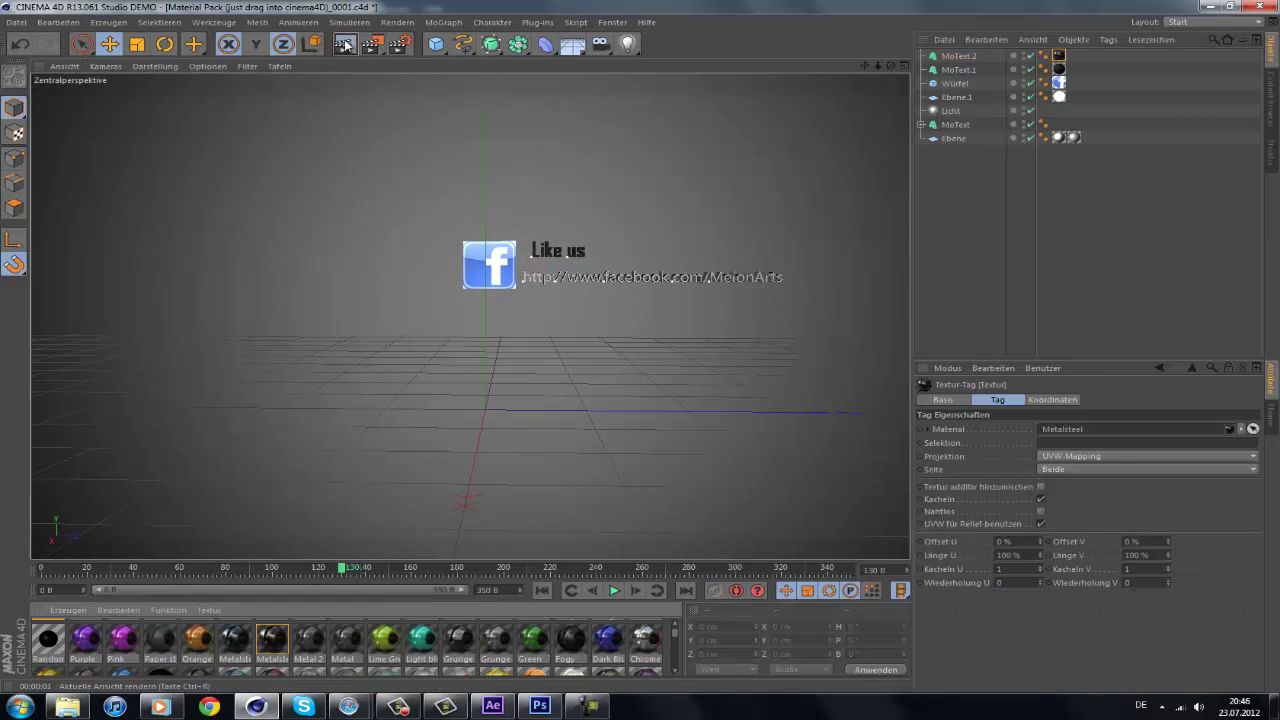
# - Keyframe the URL MoText's scale in the Koord. tab and preview it appearing
pyautogui.click(325, 572)
pyautogui.click(994, 400)
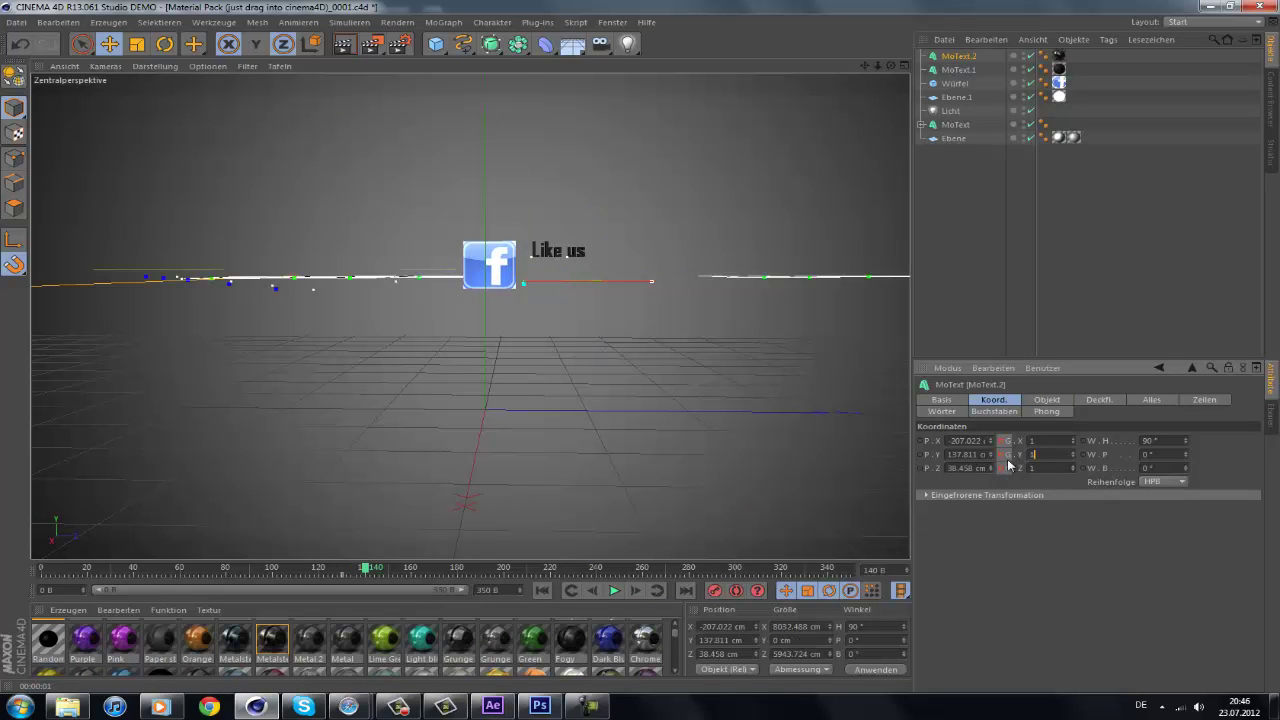
pyautogui.click(724, 337)
pyautogui.press('F8')
pyautogui.click(660, 277)
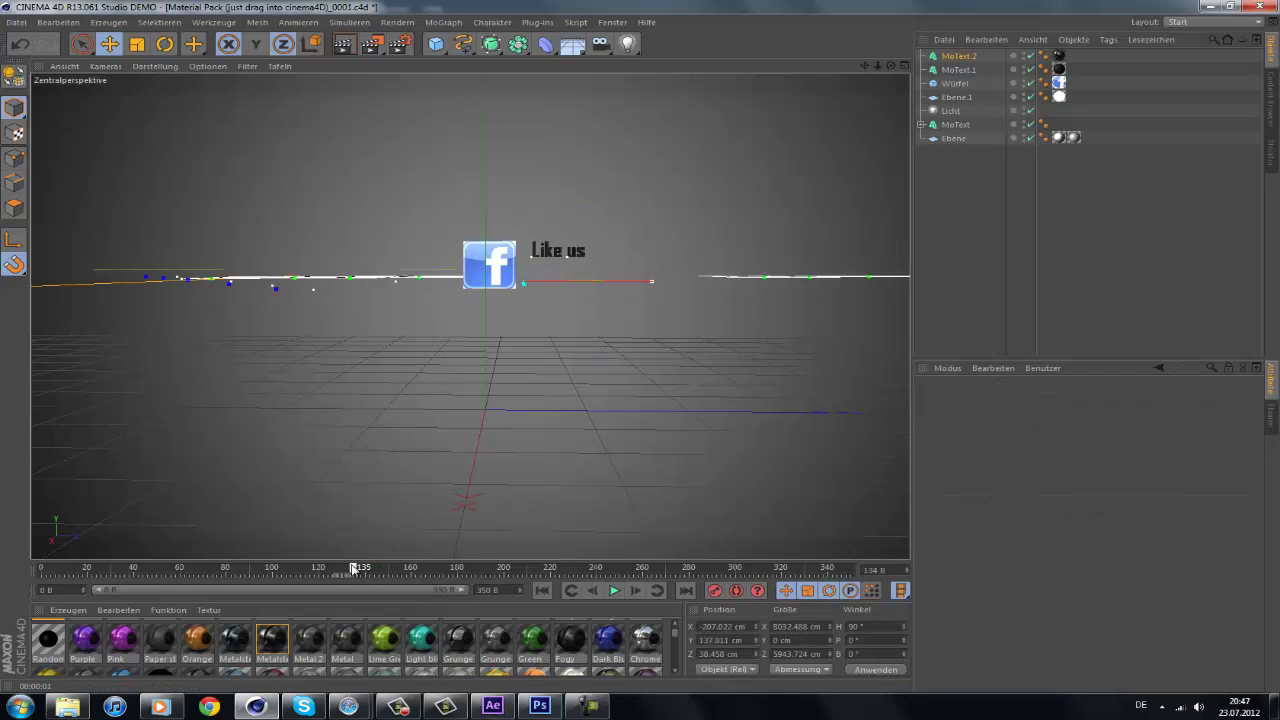
pyautogui.moveTo(353, 568); pyautogui.dragTo(341, 568)
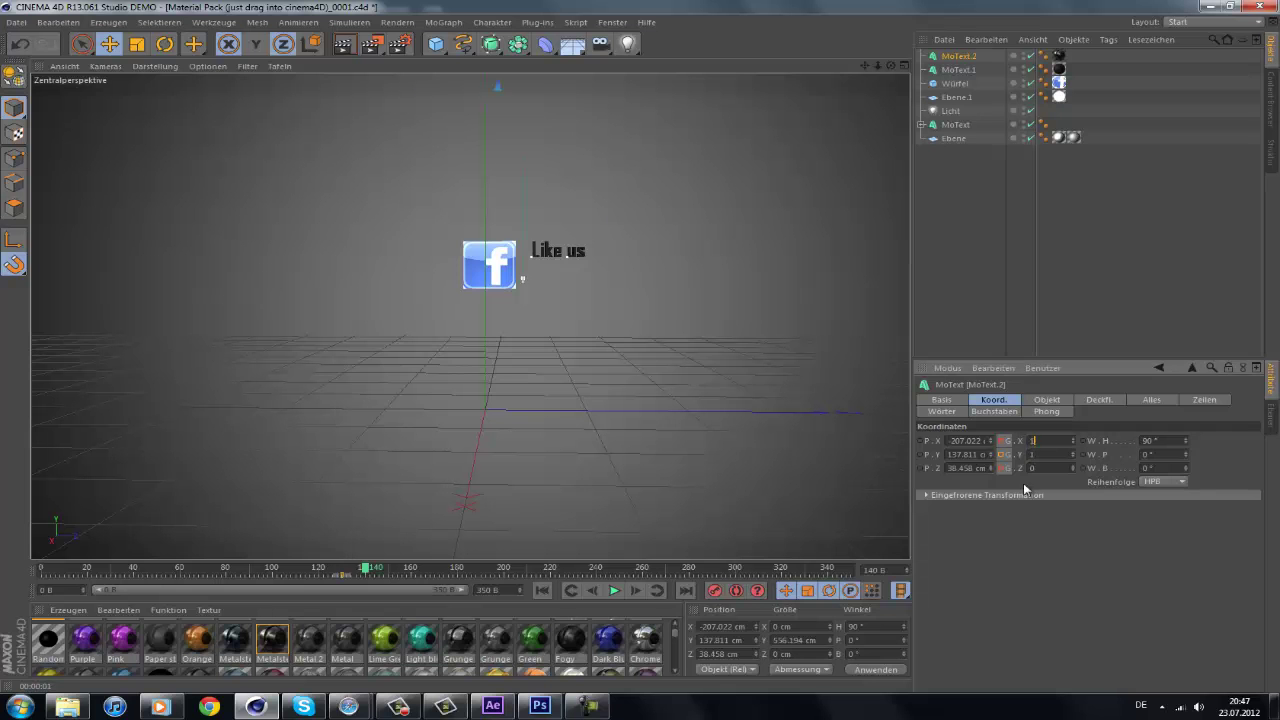
pyautogui.press('F8')
pyautogui.click(1203, 232)
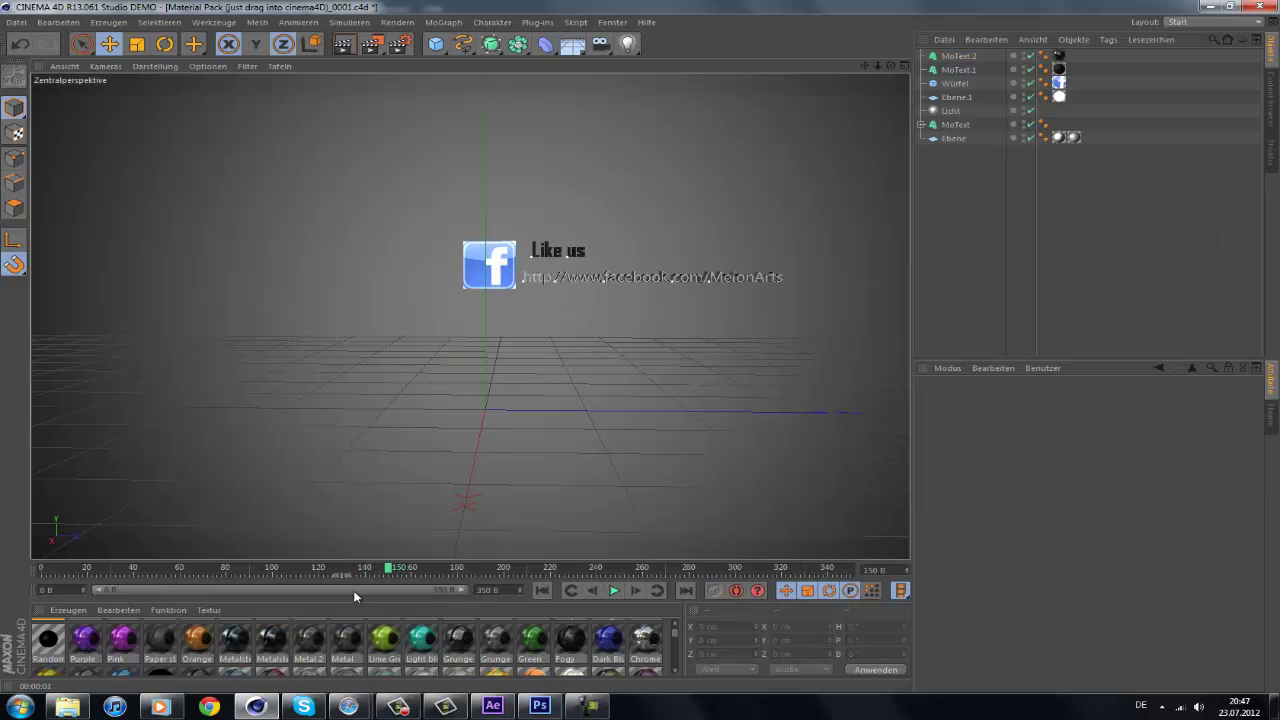
# - Browse the folder of icon images, then return to the Cinema 4D scene
pyautogui.click(370, 712)
pyautogui.scroll(-5, 749, 588)
pyautogui.scroll(-2, 749, 588)
pyautogui.scroll(-2, 749, 588)
pyautogui.click(1117, 268)
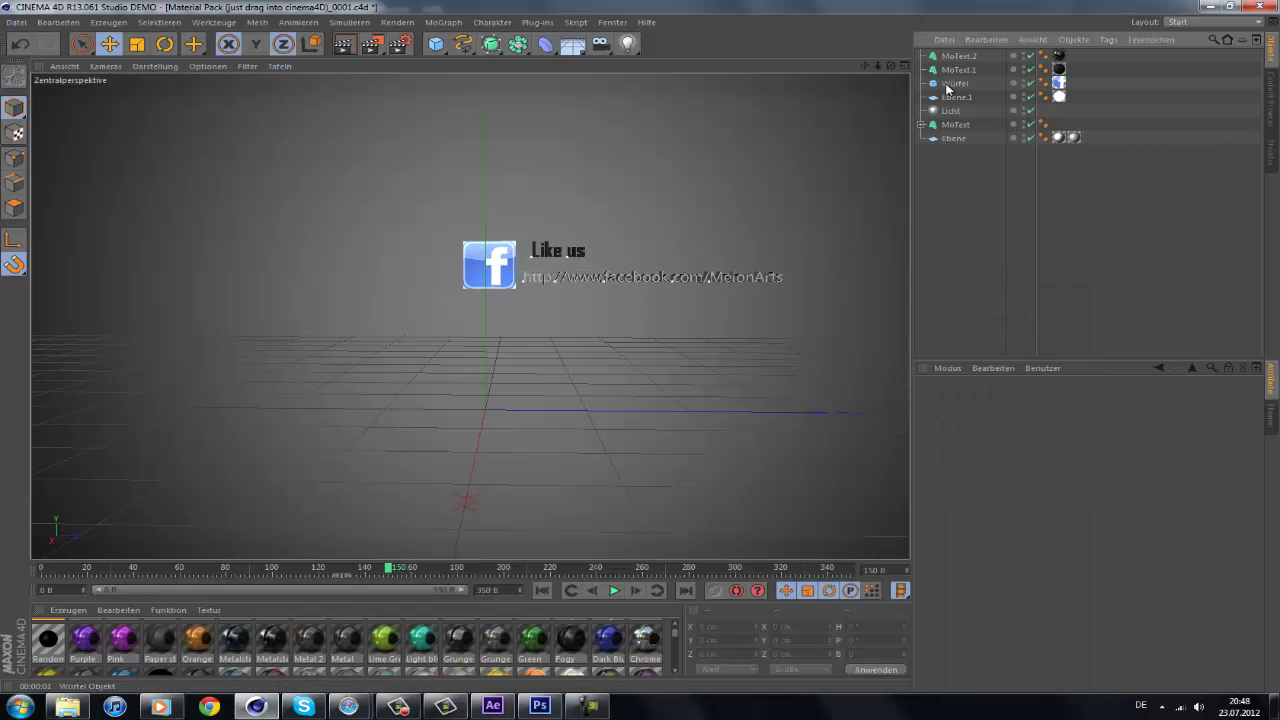
# - Keyframe the Like us text's scale at zero
pyautogui.click(960, 72)
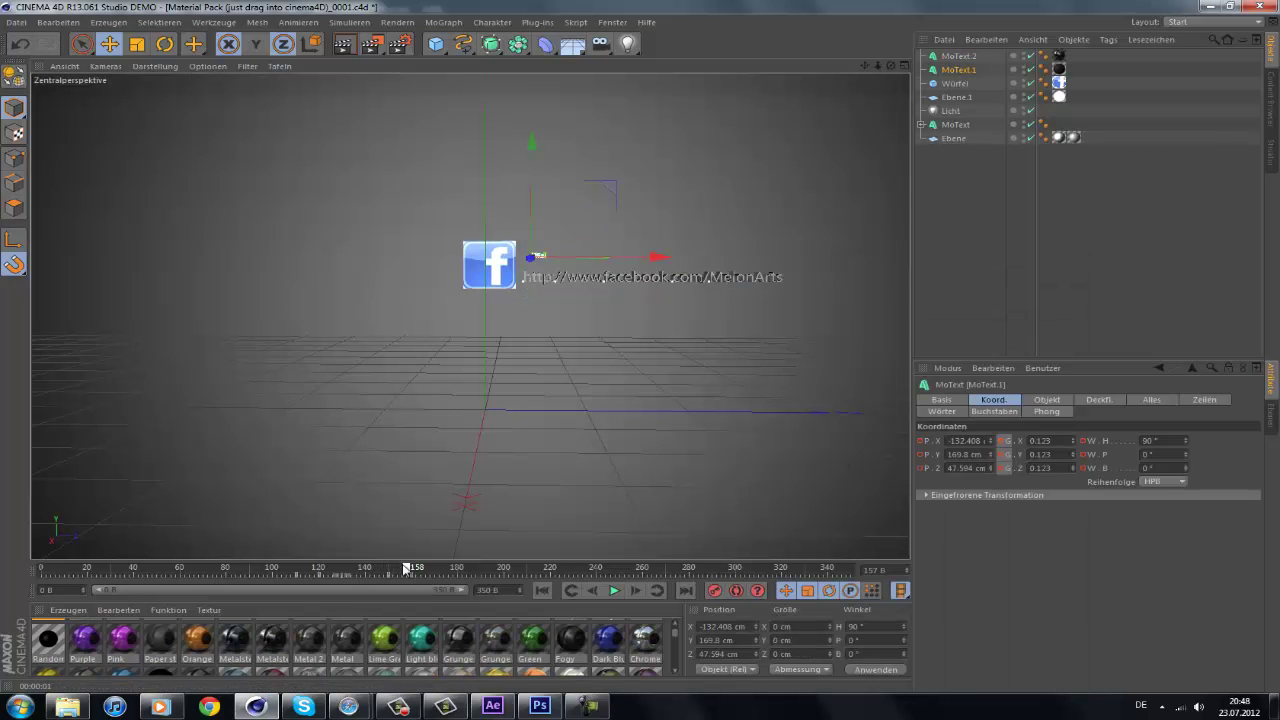
pyautogui.click(456, 572)
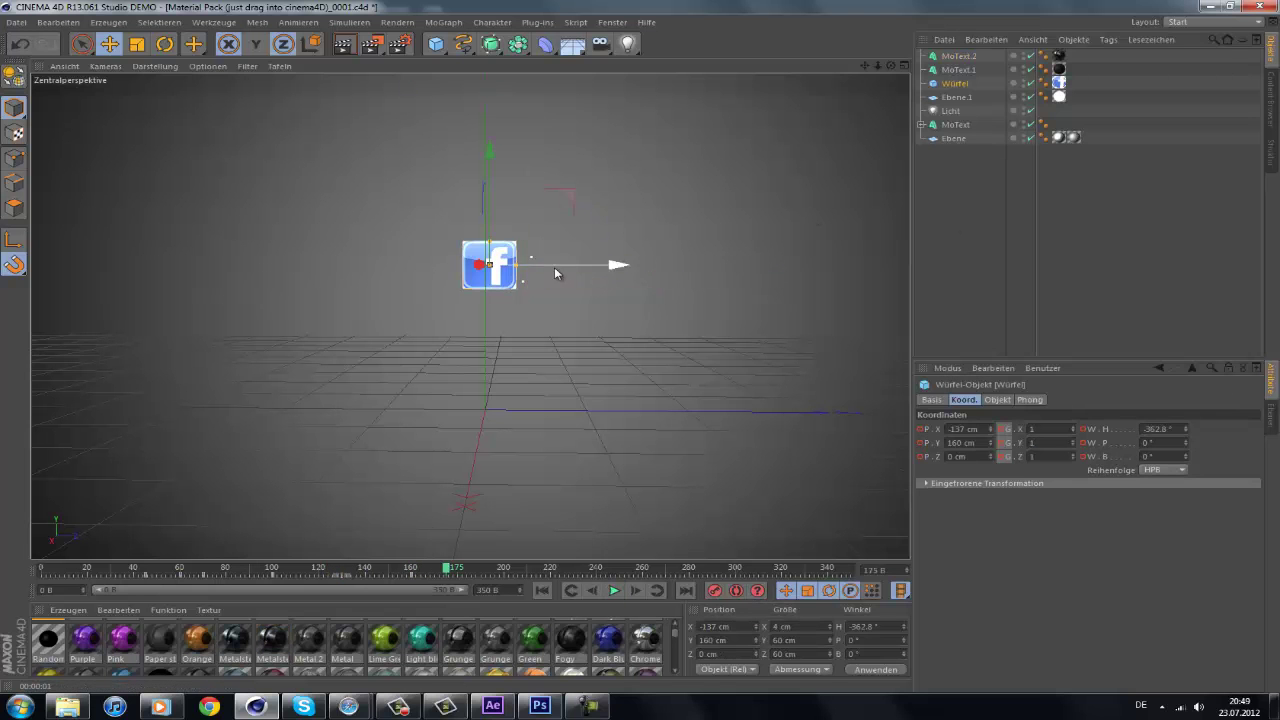
pyautogui.click(1083, 275)
# - Centre the Facebook cube in the front view at frame 159, then advance to frame 167
pyautogui.click(415, 576)
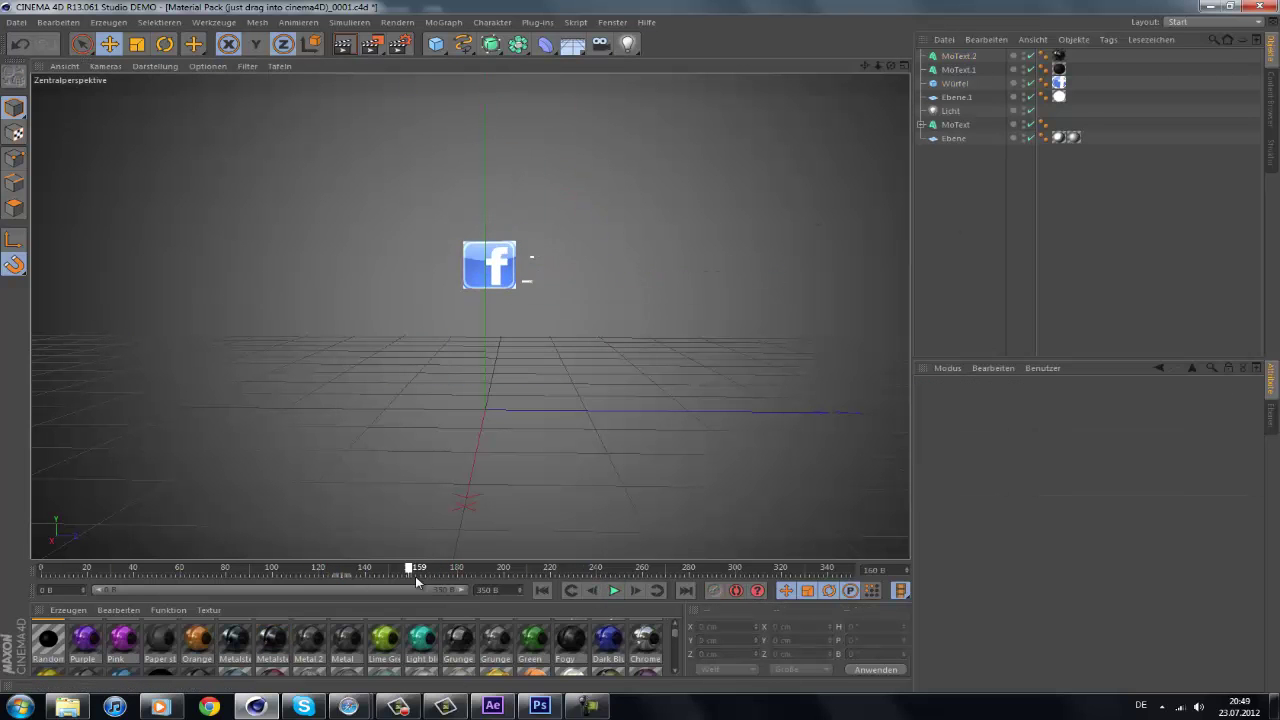
pyautogui.click(955, 83)
pyautogui.moveTo(993, 431); pyautogui.dragTo(993, 598)
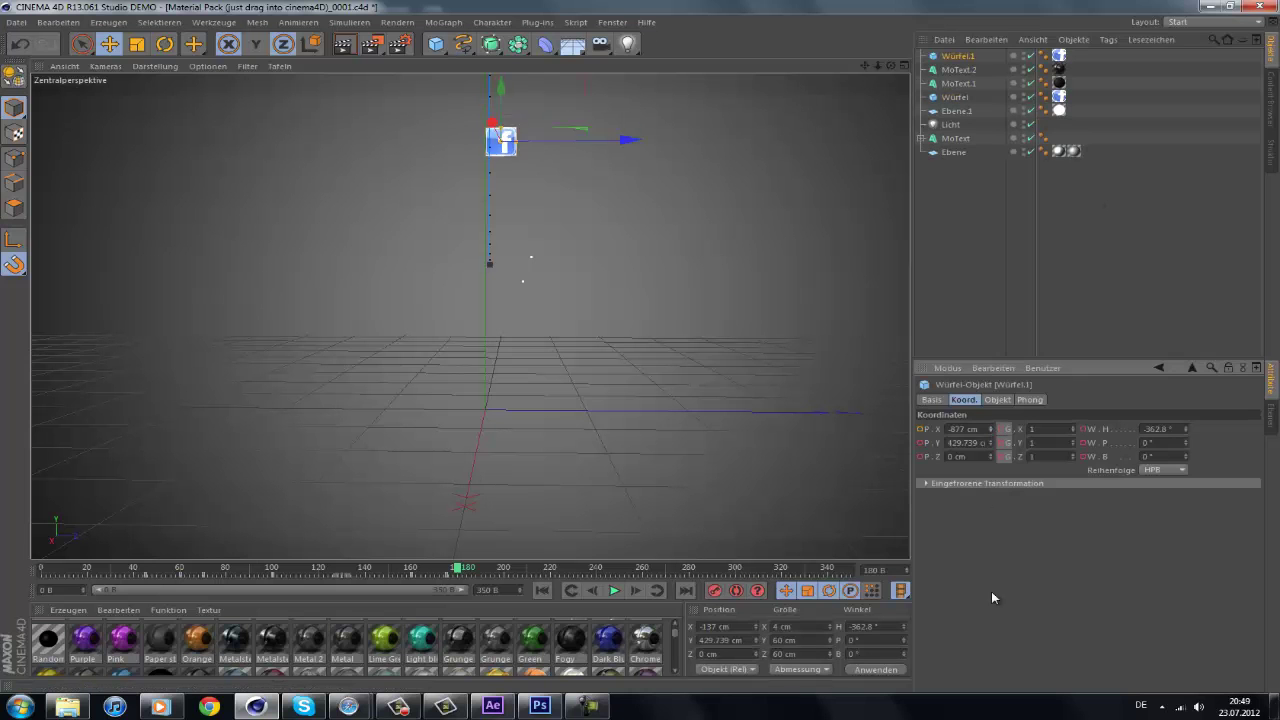
pyautogui.hotkey('ctrl', 'z')
pyautogui.hotkey('ctrl', 'z')
pyautogui.hotkey('ctrl', 'z')
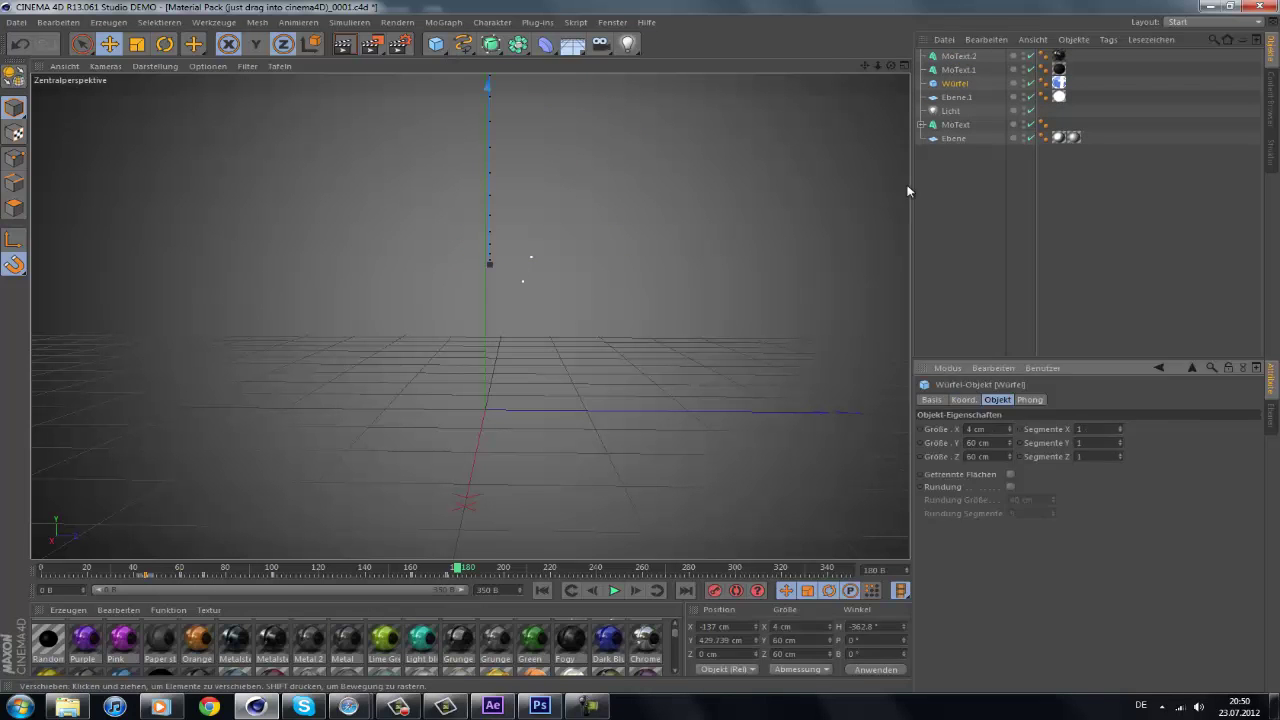
pyautogui.hotkey('ctrl', 'y')
pyautogui.hotkey('ctrl', 'y')
pyautogui.hotkey('ctrl', 'y')
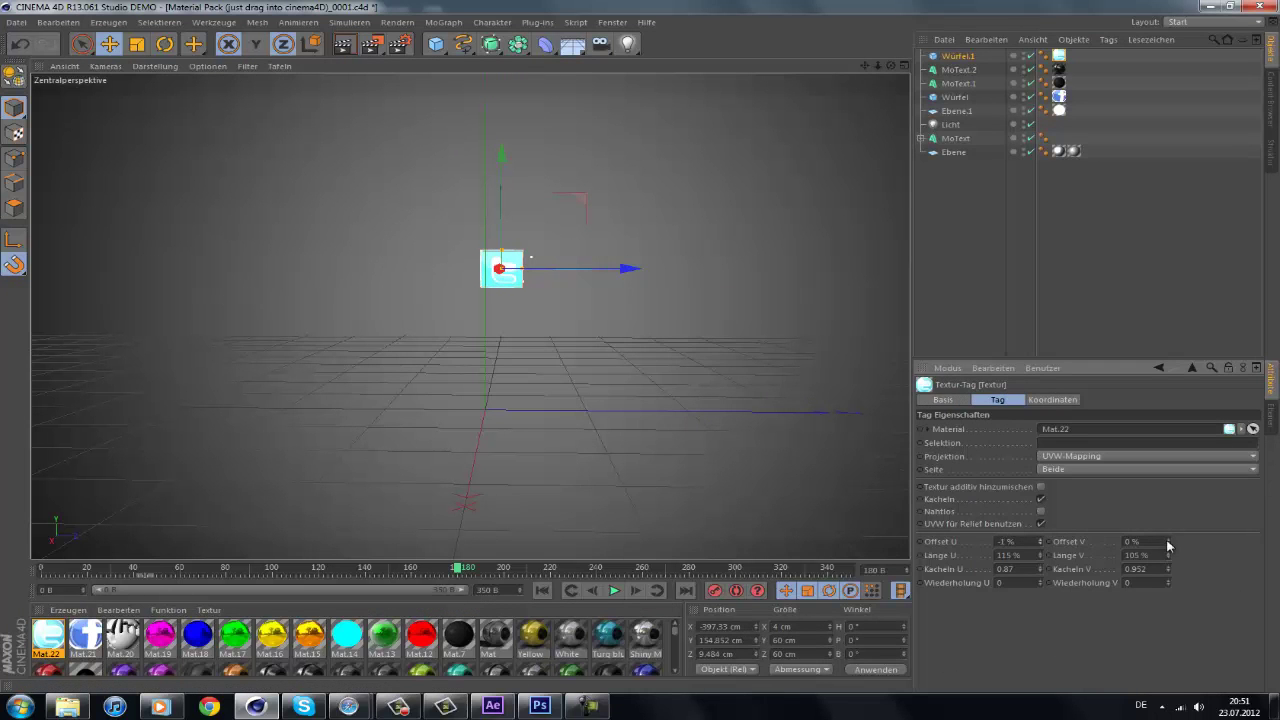
pyautogui.click(434, 134)
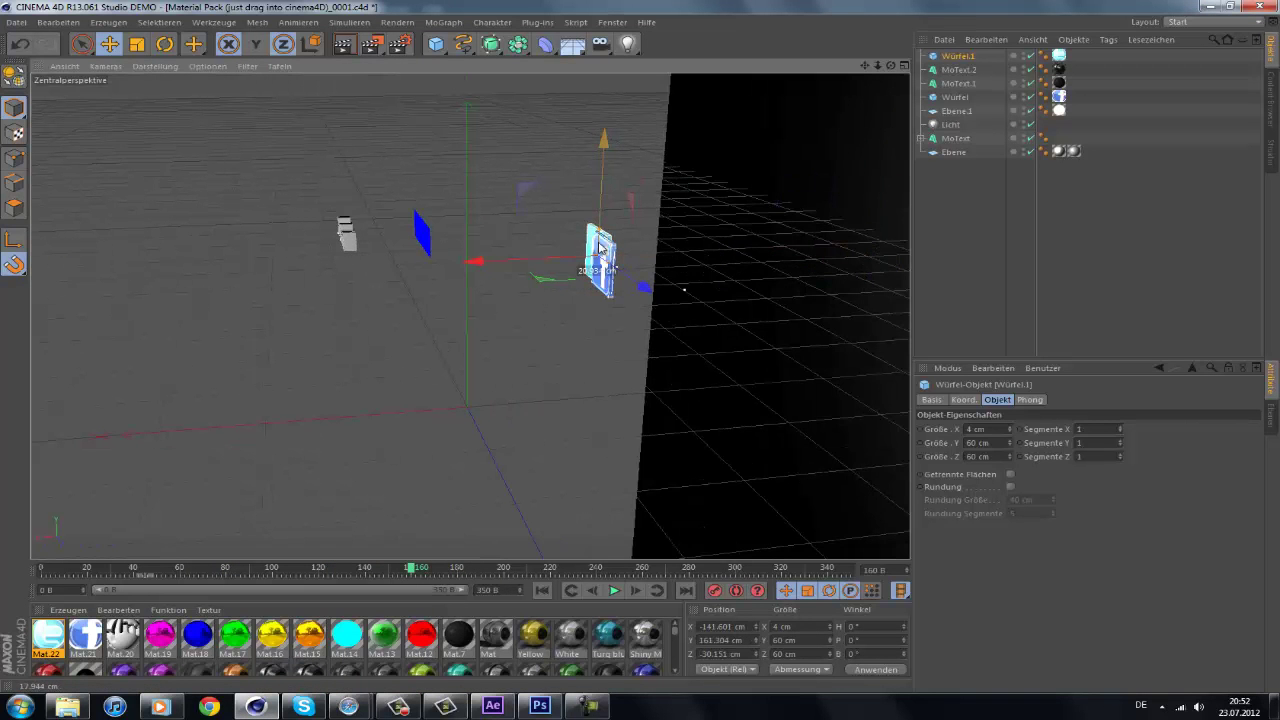
pyautogui.moveTo(600, 248); pyautogui.dragTo(603, 252)
pyautogui.click(964, 399)
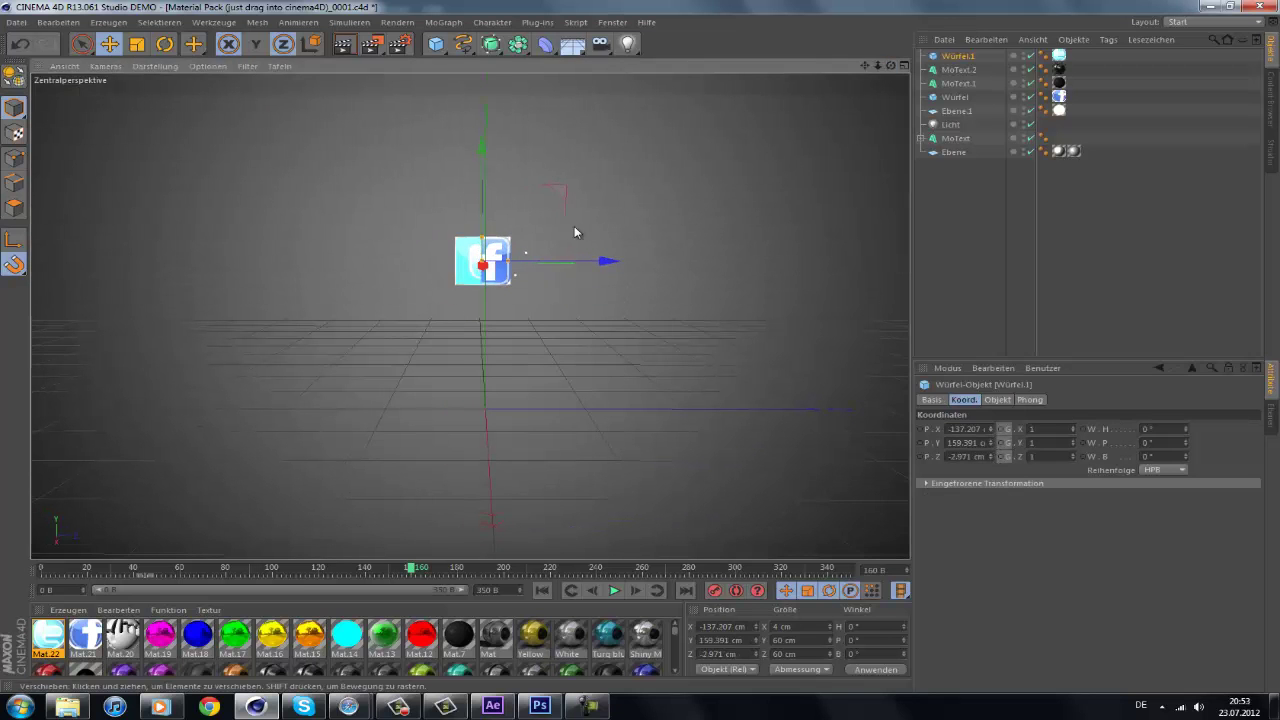
pyautogui.moveTo(412, 568); pyautogui.dragTo(441, 573)
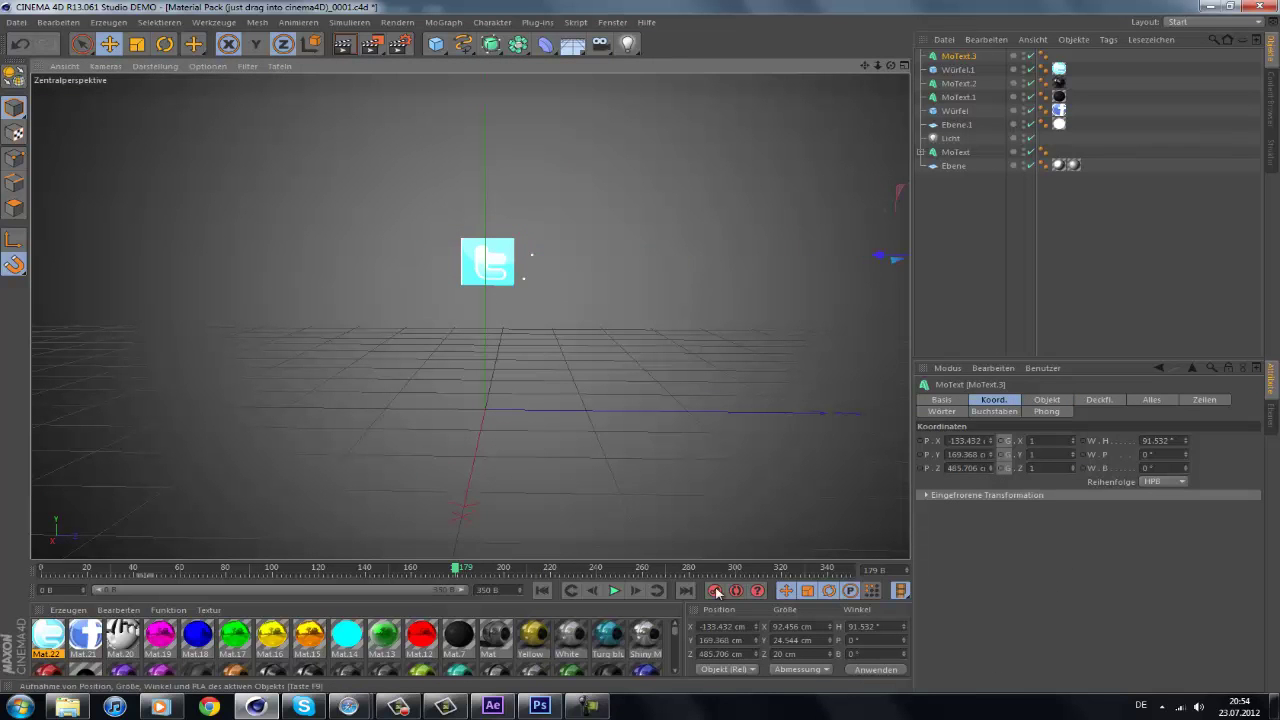
# - Give the Change Text here MoText a new font and position it beneath Fly with us
pyautogui.moveTo(462, 568); pyautogui.dragTo(490, 572)
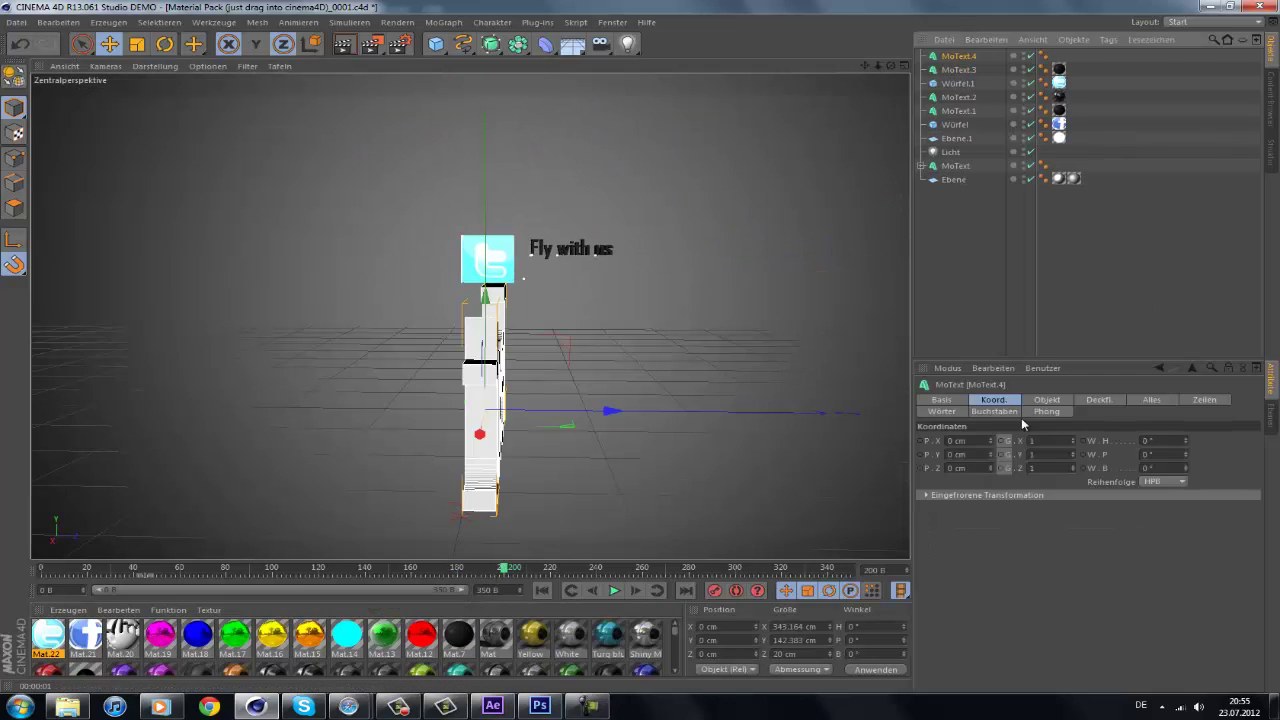
pyautogui.click(1024, 522)
pyautogui.click(1211, 135)
pyautogui.click(1003, 401)
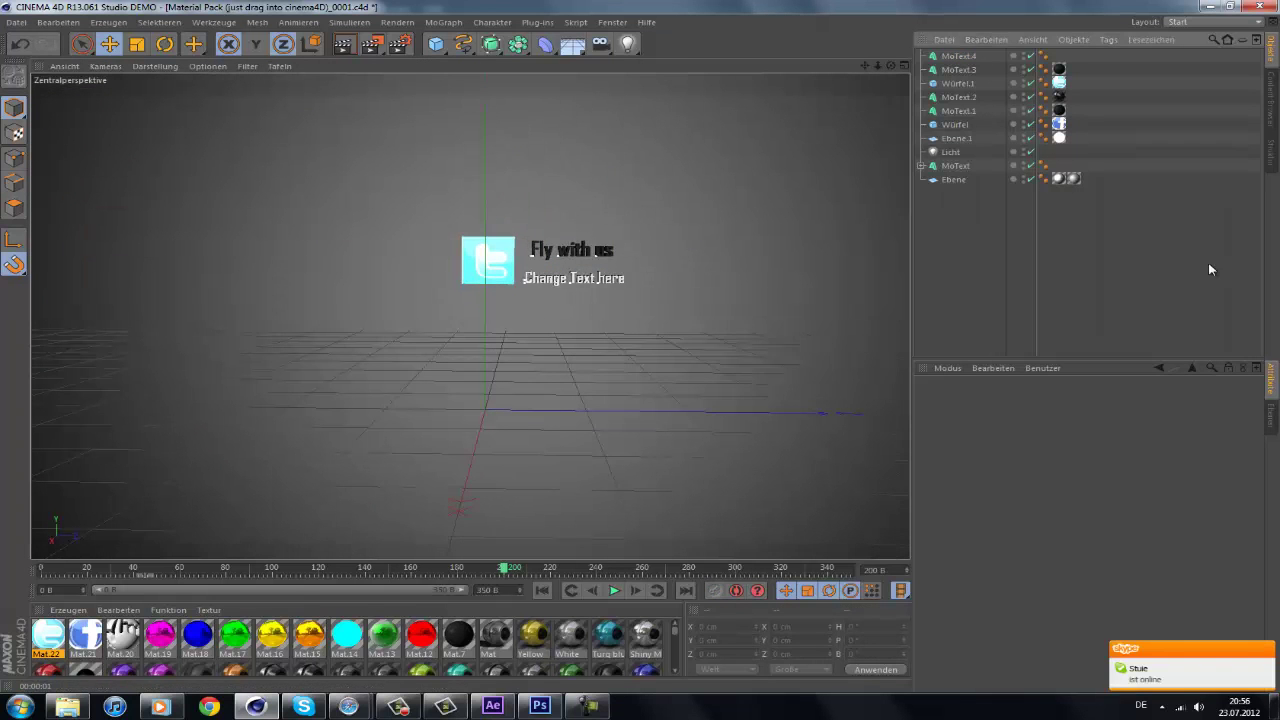
pyautogui.click(994, 399)
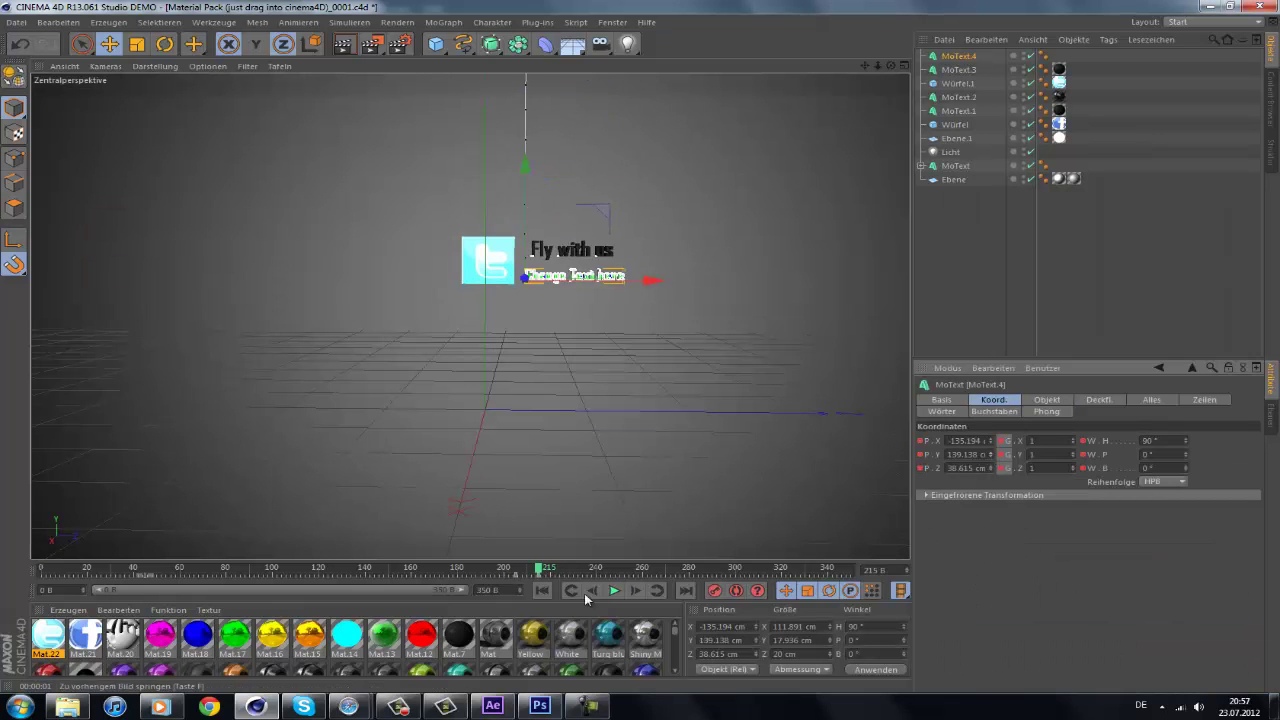
pyautogui.click(1157, 266)
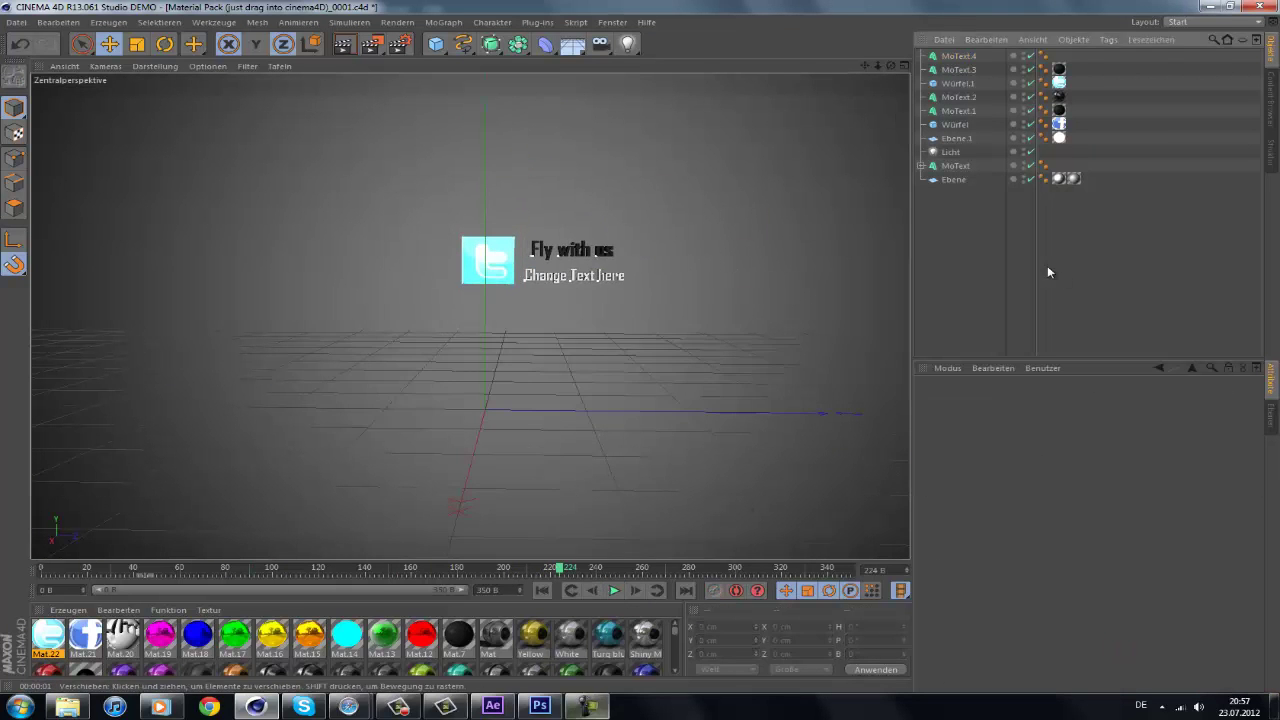
# - Keyframe the Fly with us text moving far to the left
pyautogui.scroll(-5, 820, 495)
pyautogui.scroll(-5, 870, 450)
pyautogui.scroll(-5, 914, 405)
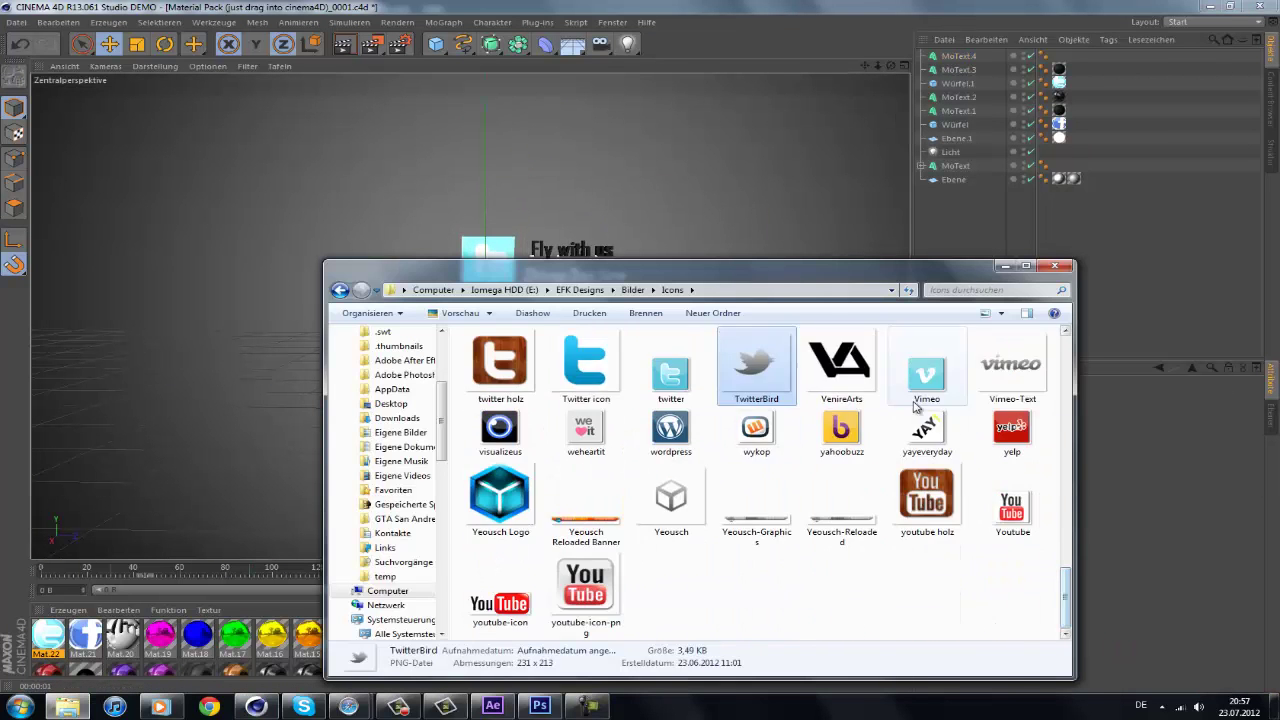
pyautogui.click(552, 570)
pyautogui.click(958, 70)
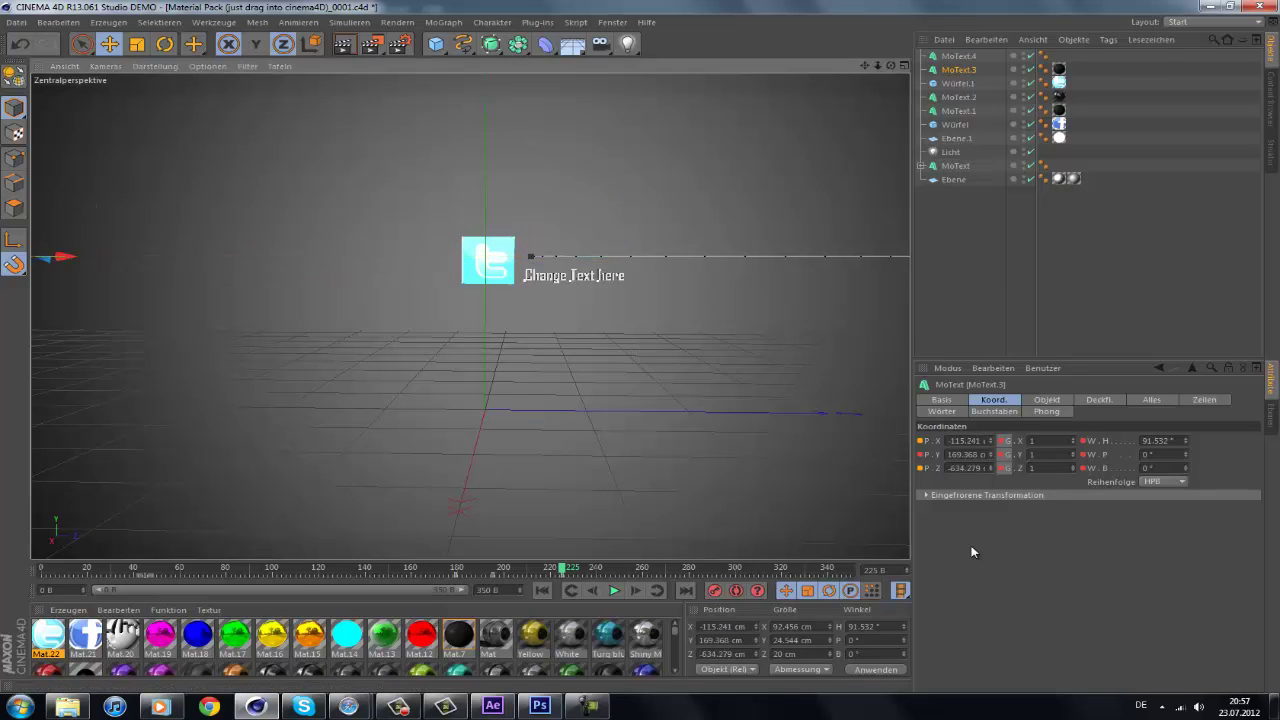
pyautogui.moveTo(616, 258); pyautogui.dragTo(240, 262)
pyautogui.click(519, 572)
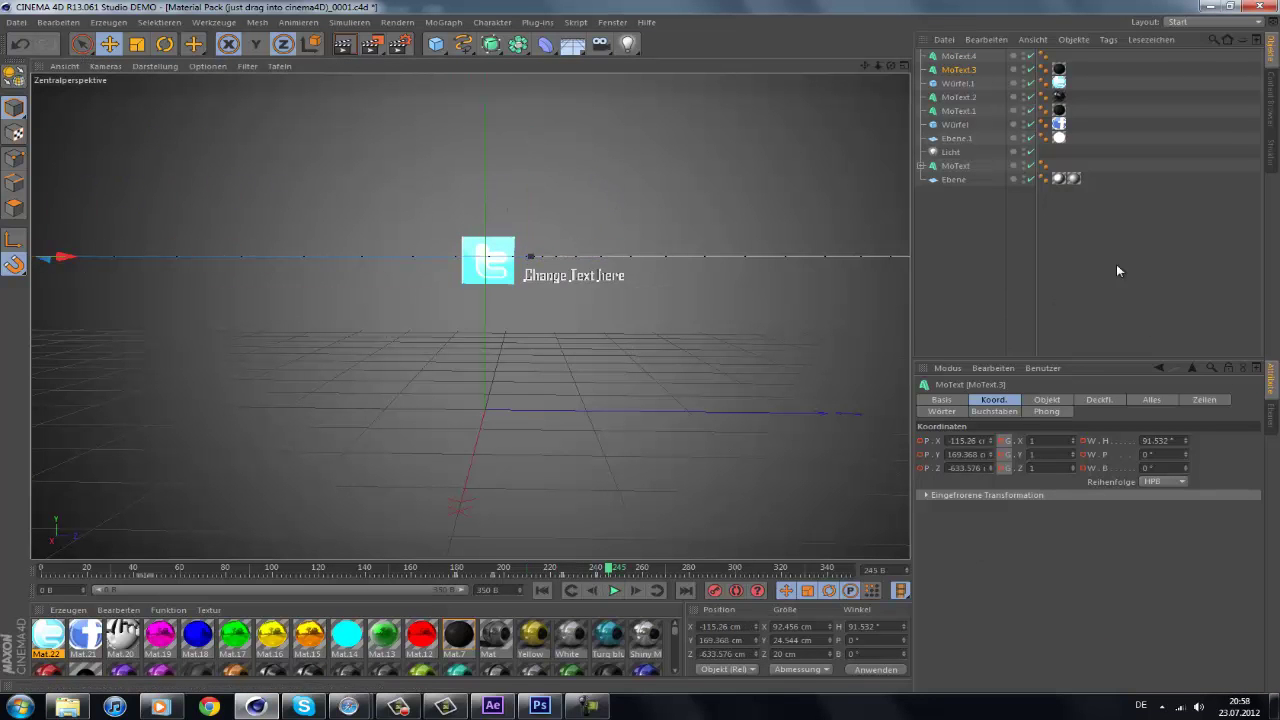
# - Animate Change Text here flying up, play the fly-out, and add a new cube
pyautogui.click(958, 83)
pyautogui.click(595, 569)
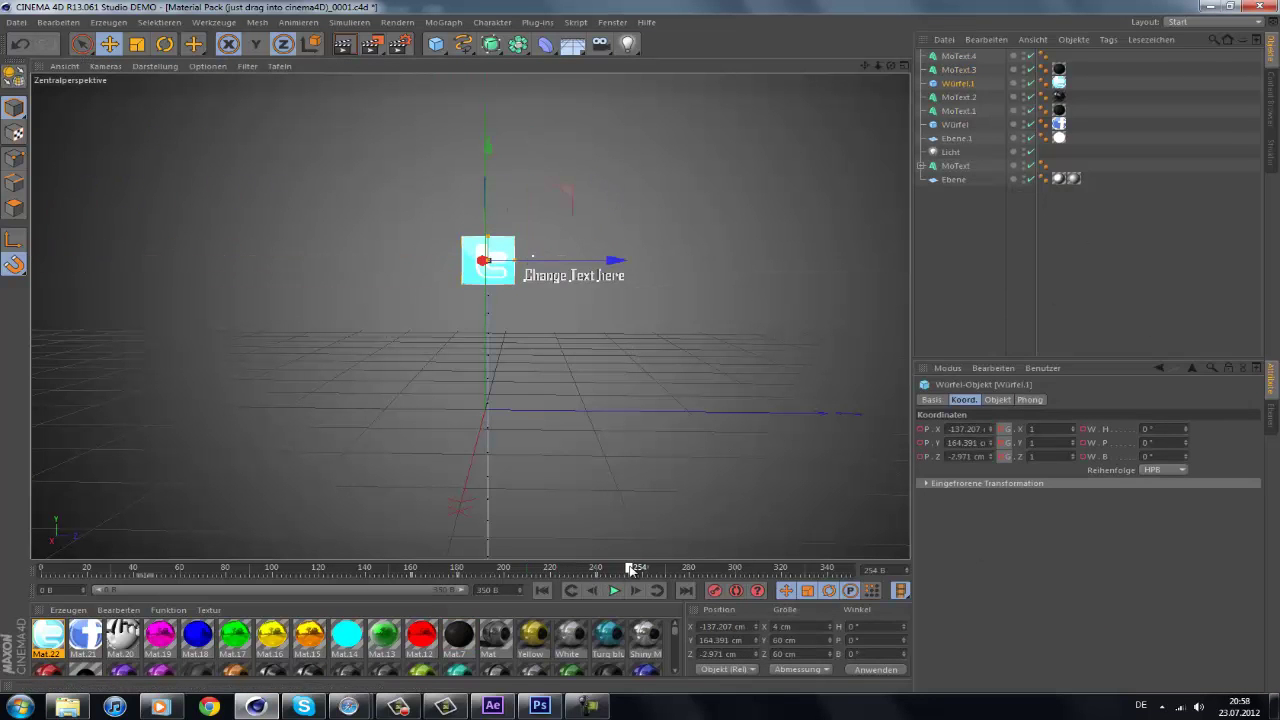
pyautogui.click(633, 569)
pyautogui.click(574, 275)
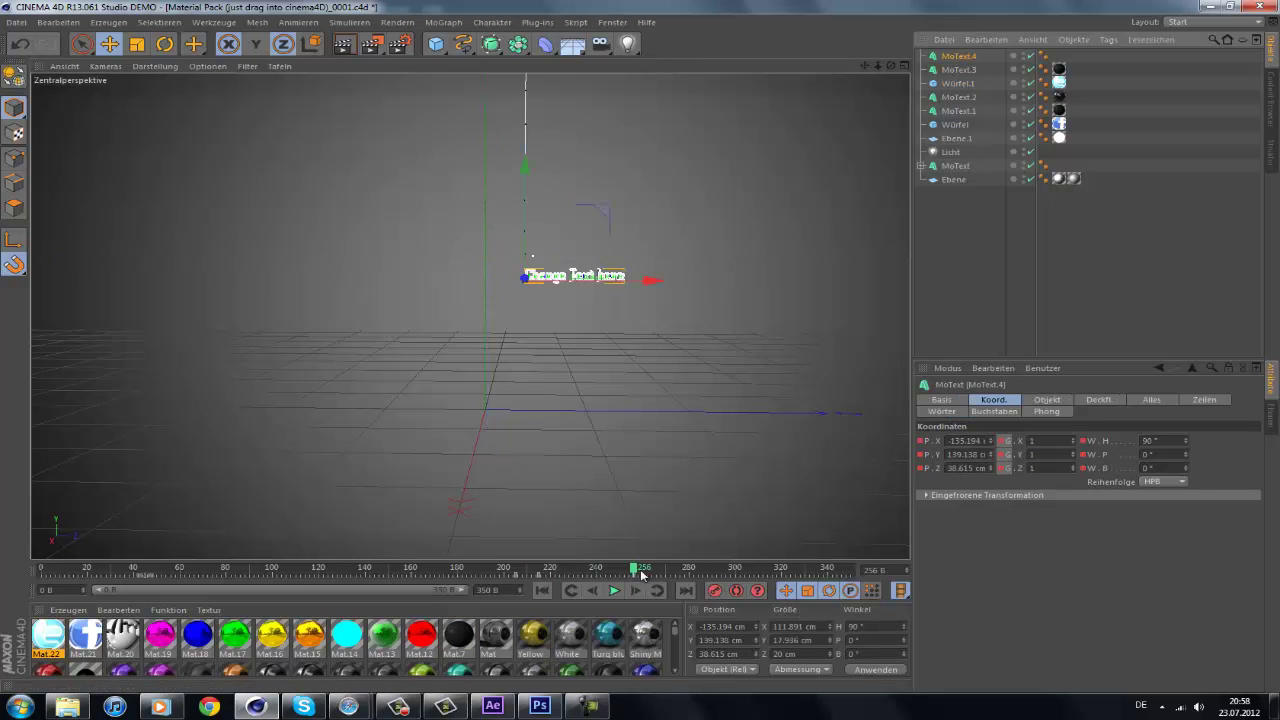
pyautogui.click(613, 589)
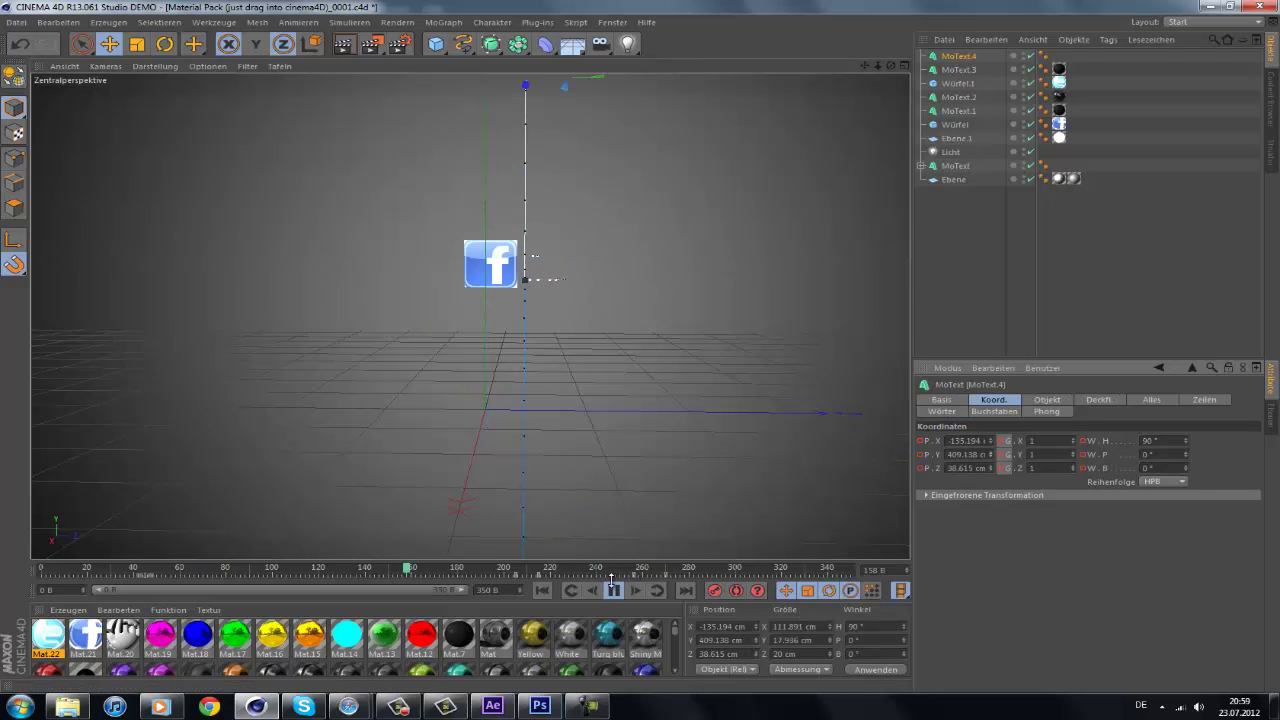
pyautogui.click(1066, 271)
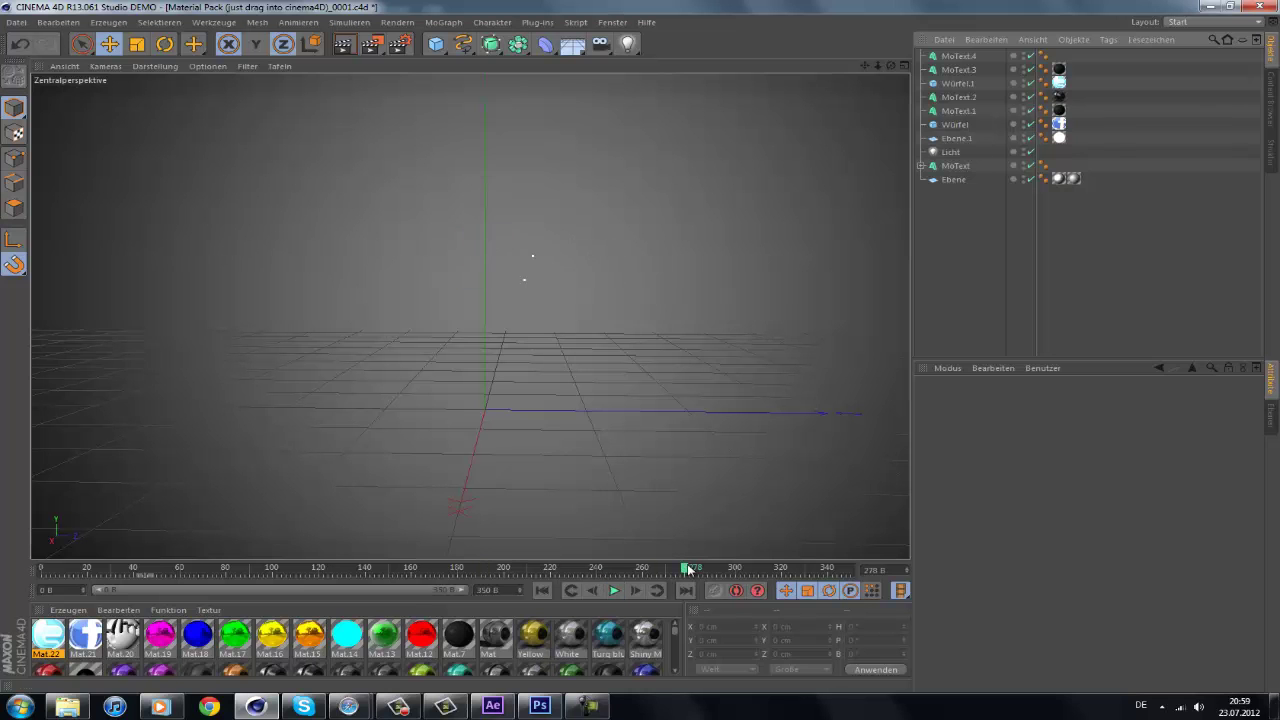
pyautogui.moveTo(436, 43); pyautogui.dragTo(470, 58)
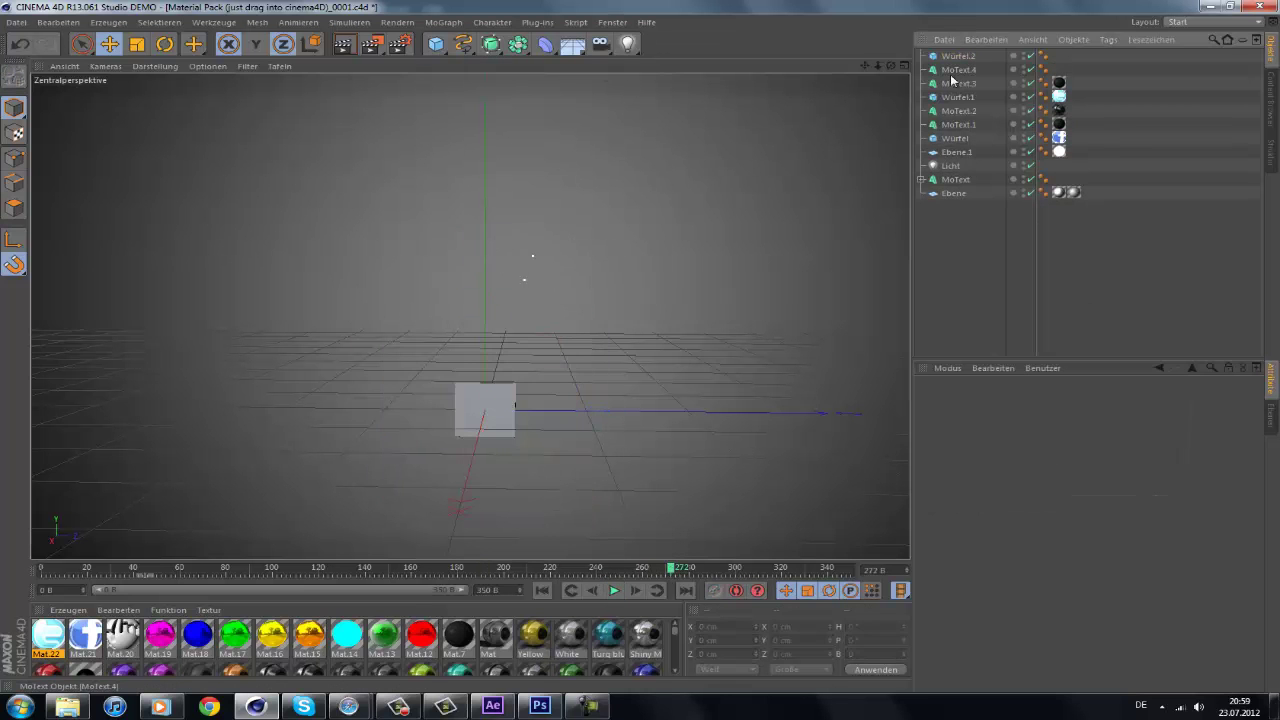
# - Create a material with the YouTube image in Farbe and apply it to Würfel.2
pyautogui.click(963, 399)
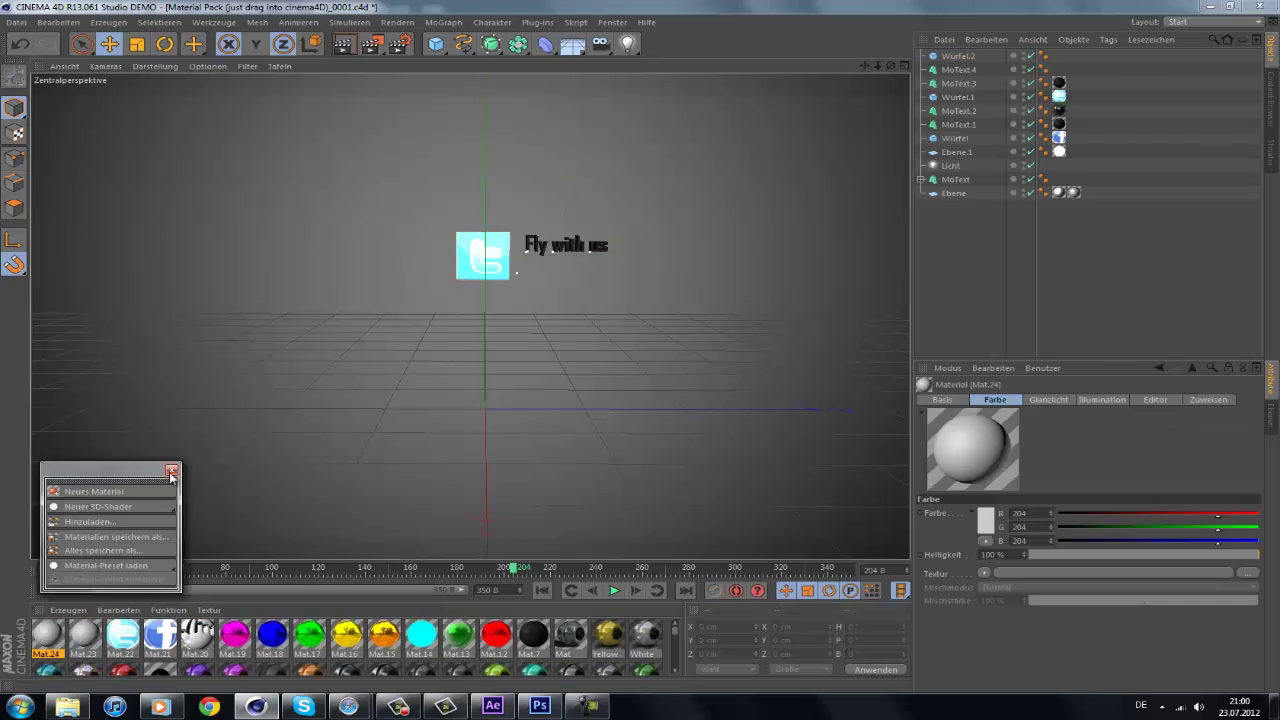
pyautogui.doubleClick(48, 635)
pyautogui.click(661, 397)
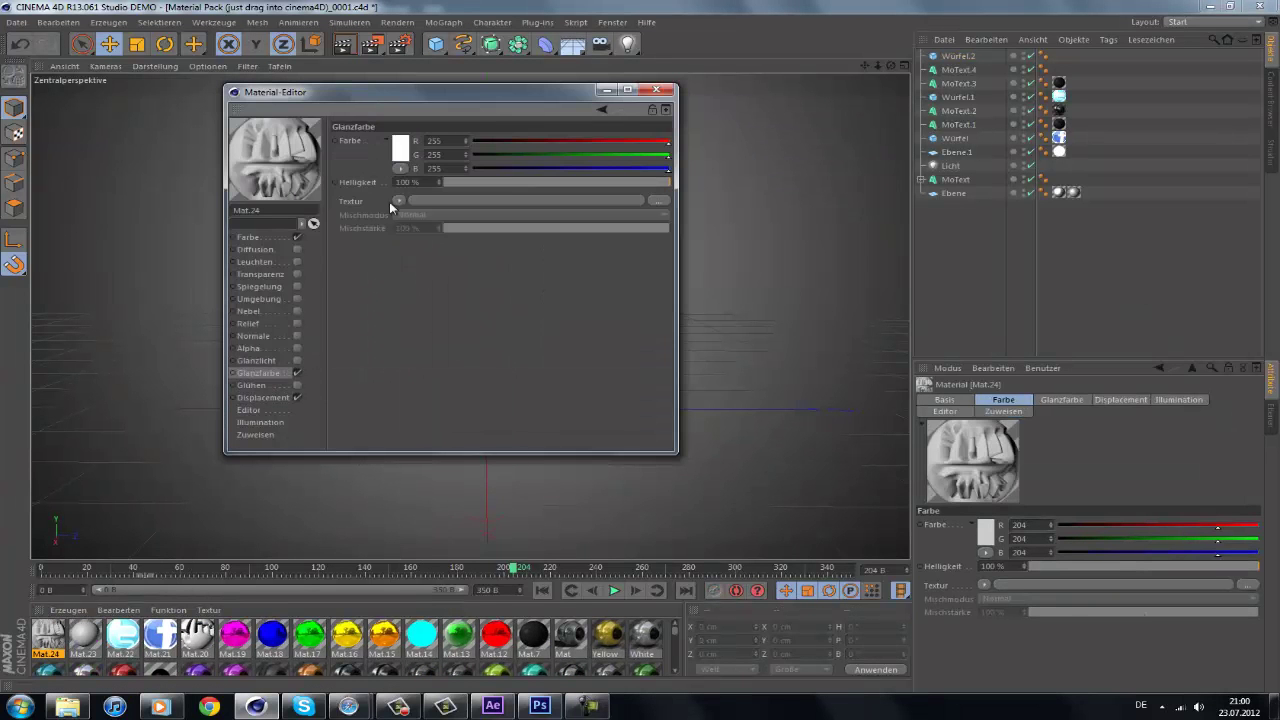
pyautogui.click(247, 237)
pyautogui.click(655, 89)
pyautogui.moveTo(48, 635); pyautogui.dragTo(957, 56)
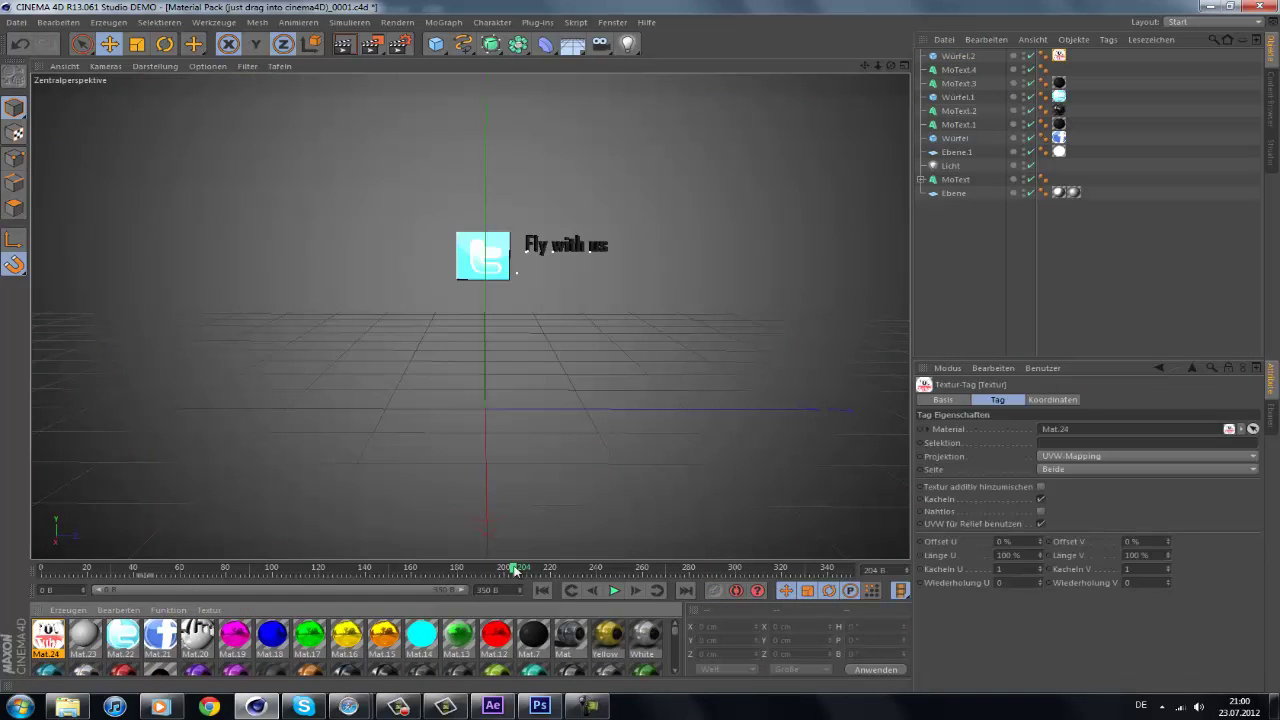
# - Adjust the YouTube texture's Offset and Länge to fit the logo on the cube
pyautogui.click(1041, 545)
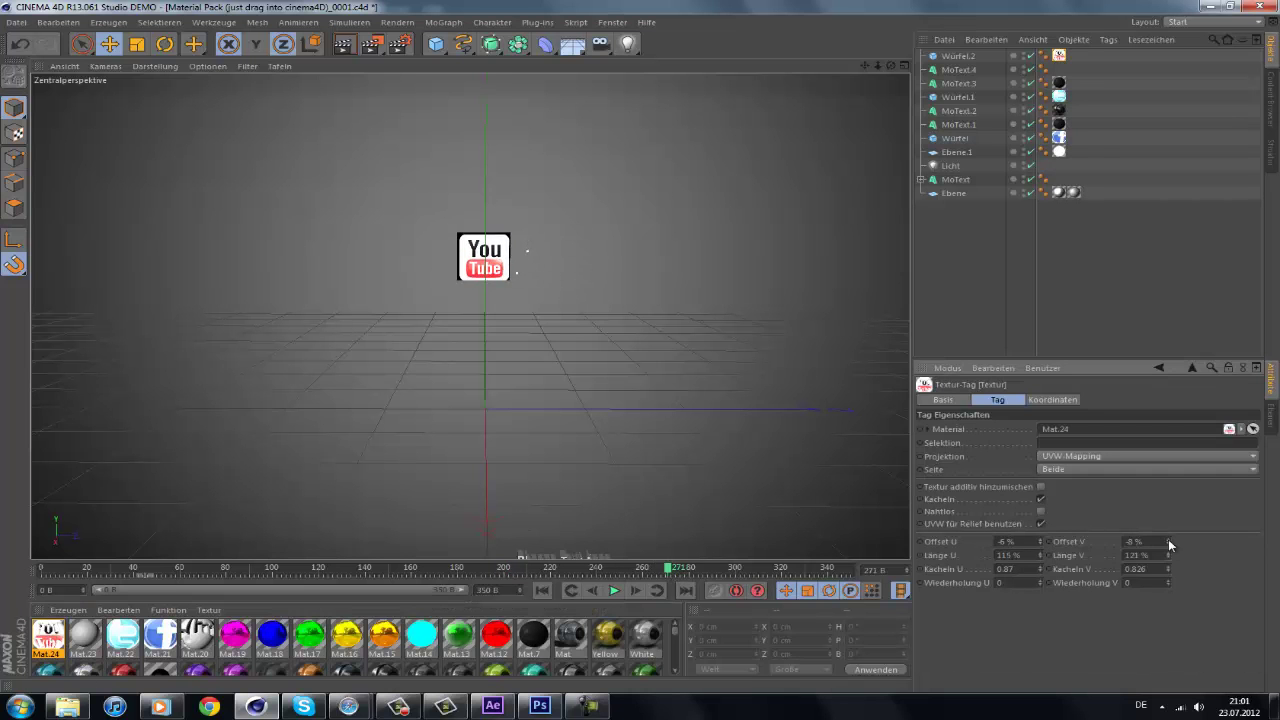
pyautogui.click(1146, 286)
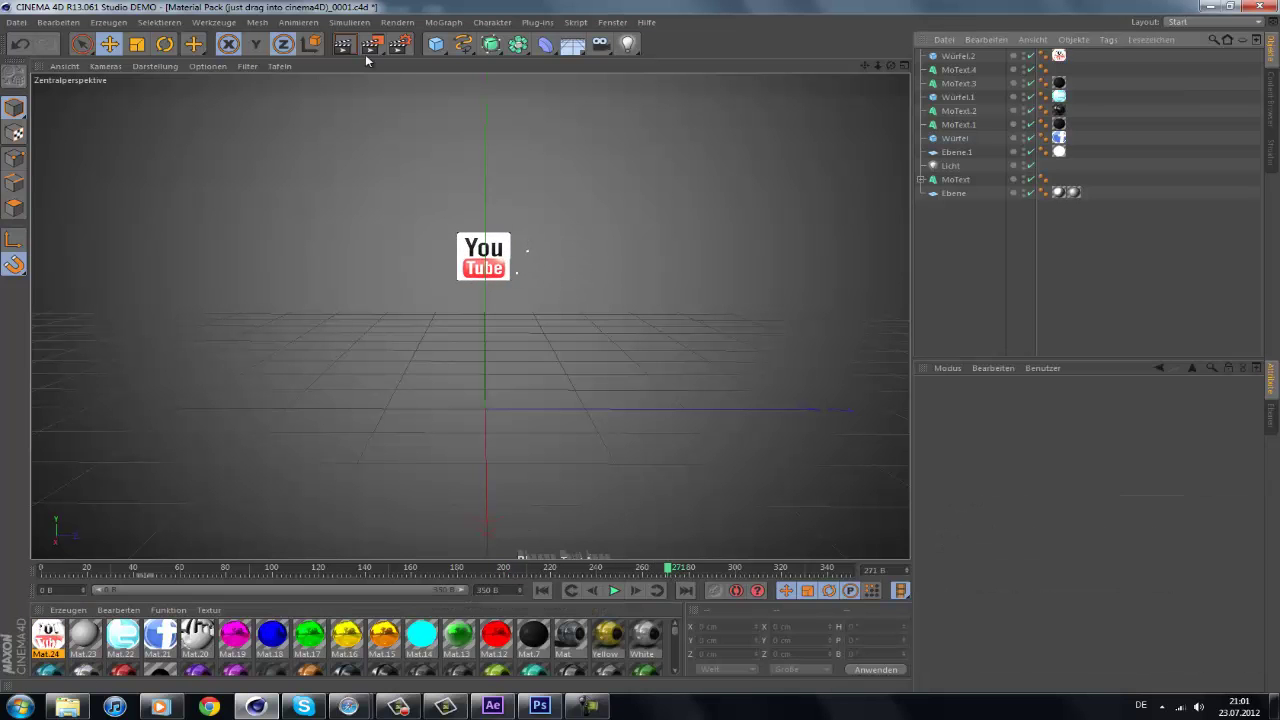
pyautogui.click(957, 97)
pyautogui.click(483, 256)
pyautogui.click(651, 567)
pyautogui.click(1059, 55)
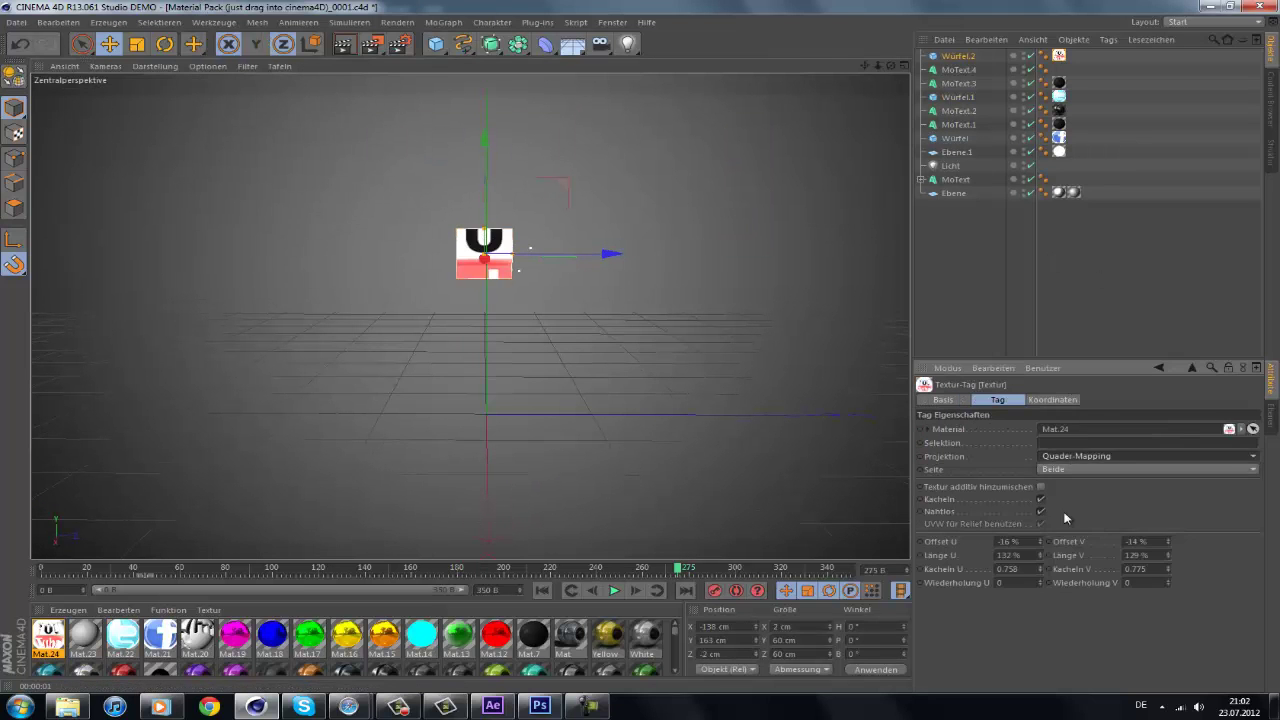
# - Set the texture's Seite to Vorne and rotate the cube 180° so the logo faces forward
pyautogui.hotkey('ctrl', 'r')
pyautogui.press('r')
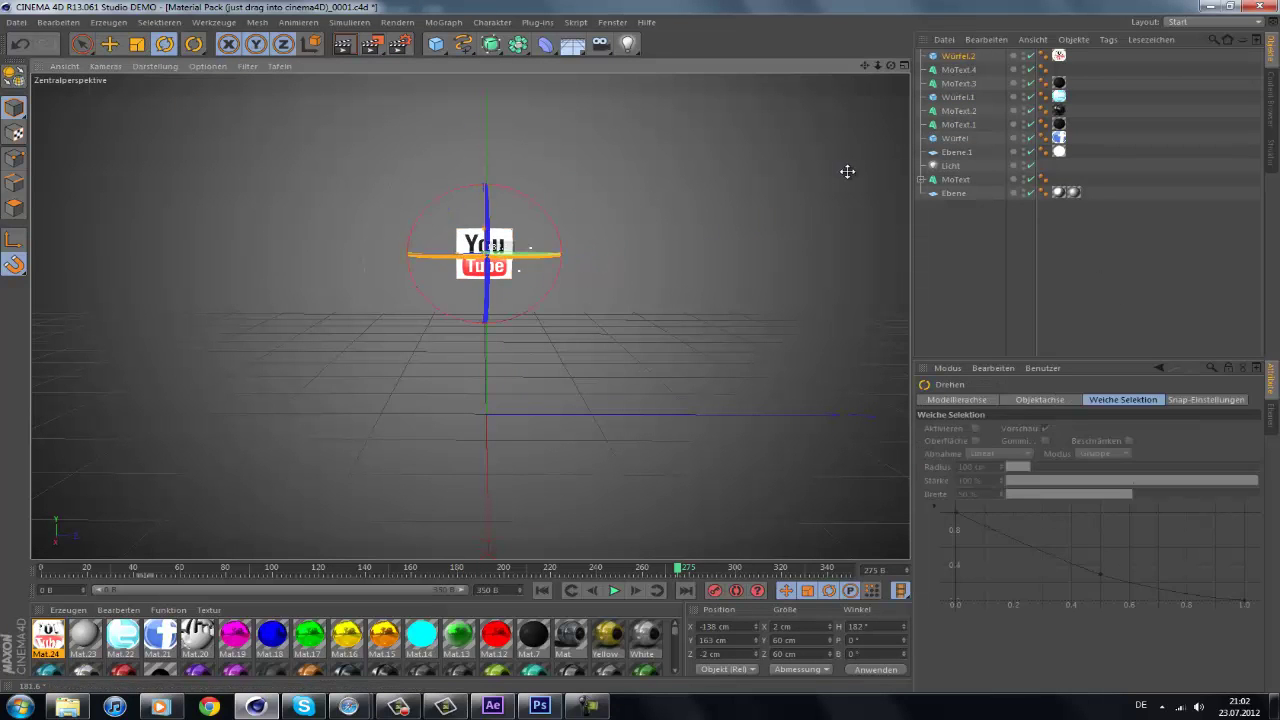
pyautogui.press('e')
pyautogui.hotkey('ctrl', 'r')
pyautogui.click(1059, 55)
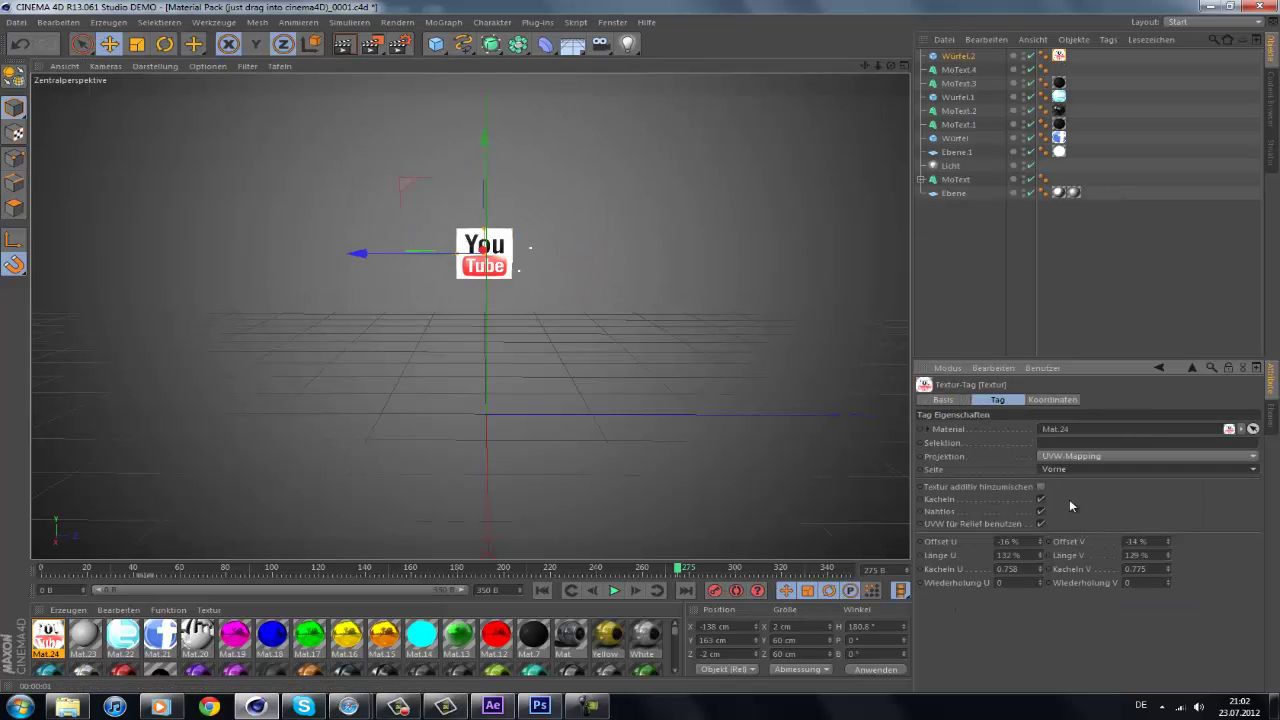
pyautogui.click(1058, 62)
pyautogui.moveTo(678, 568); pyautogui.dragTo(606, 577)
pyautogui.click(958, 56)
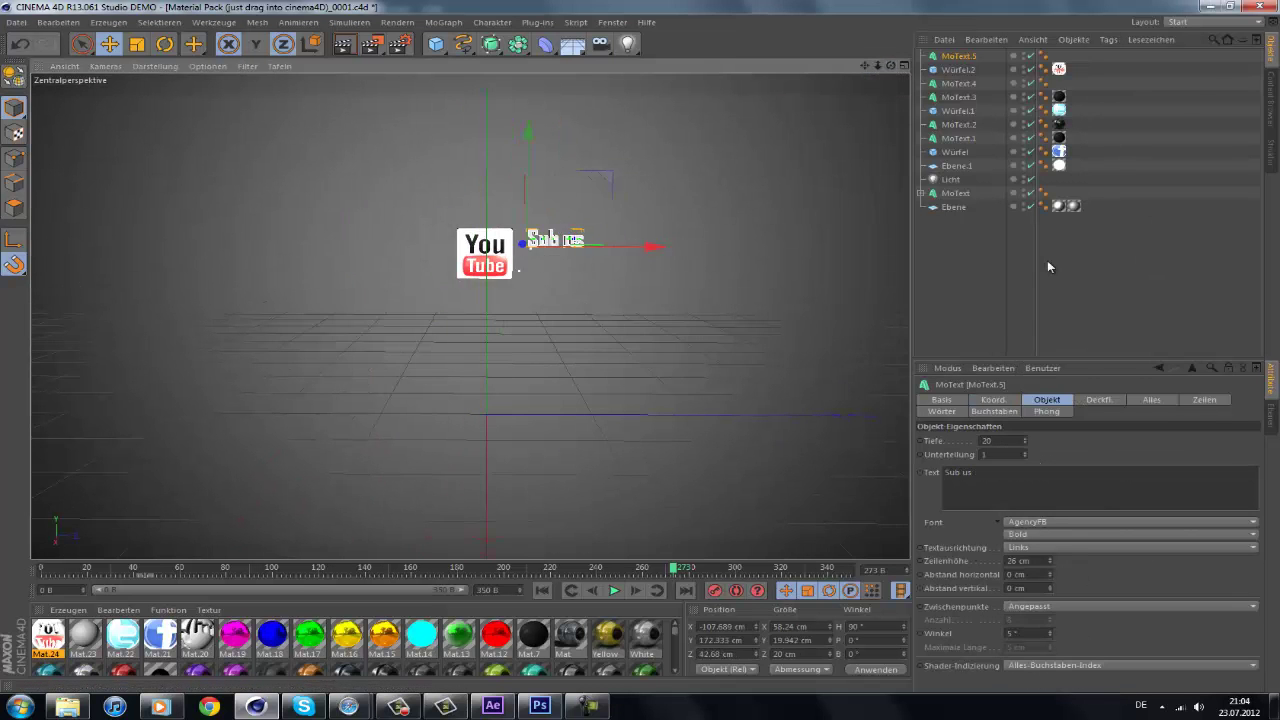
# - Create a 'melonarts' address MoText at frame 310 and keyframe it moving out of the shot
pyautogui.click(680, 571)
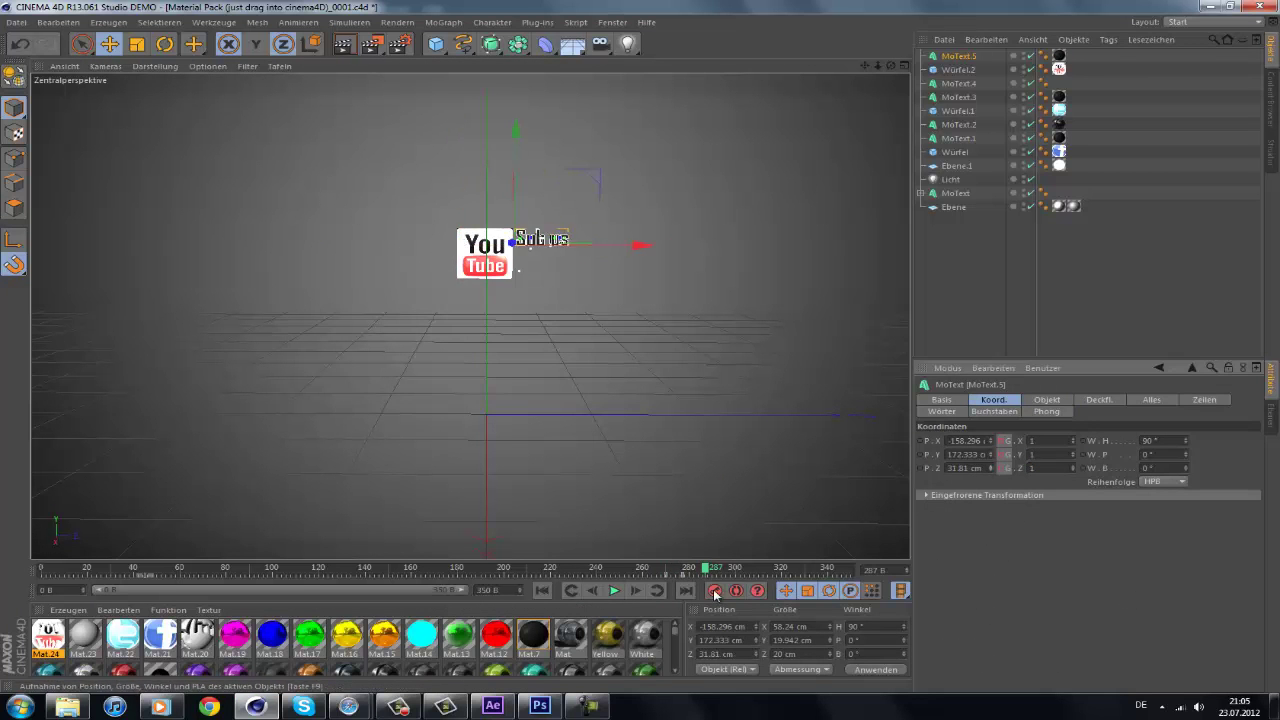
pyautogui.click(1097, 300)
pyautogui.click(448, 23)
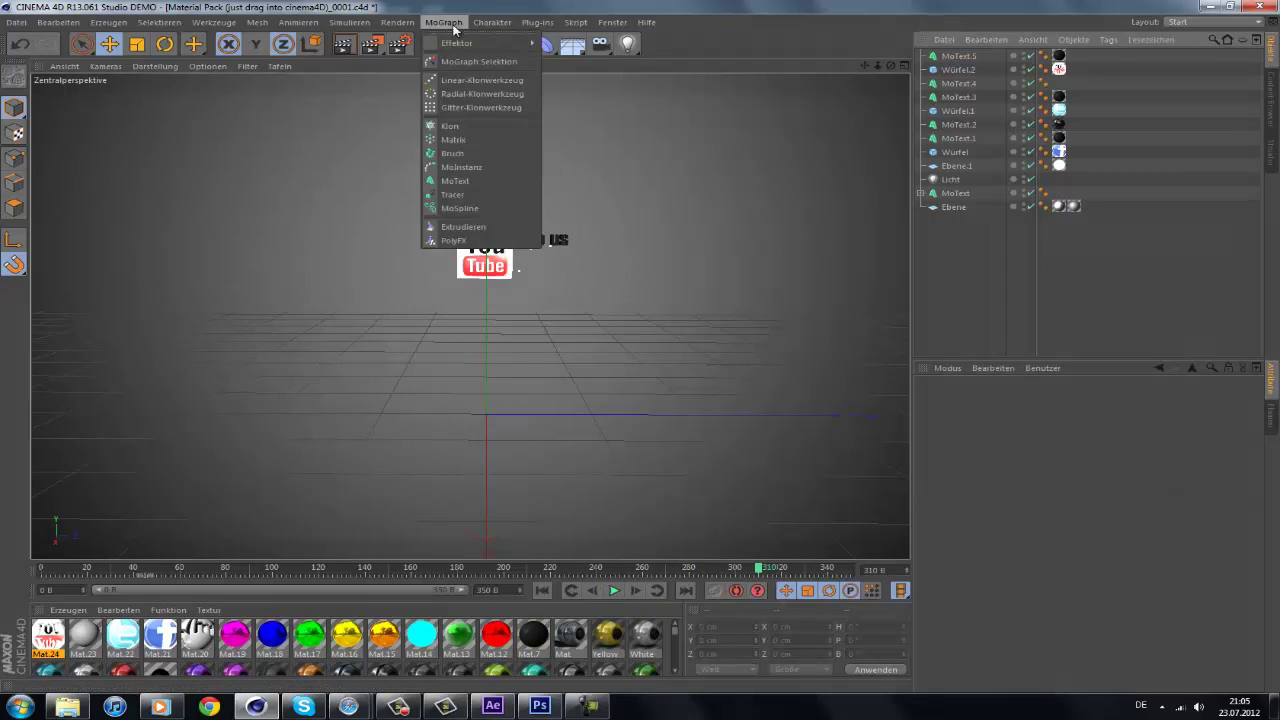
pyautogui.click(455, 181)
pyautogui.write('melonarts')
pyautogui.click(993, 399)
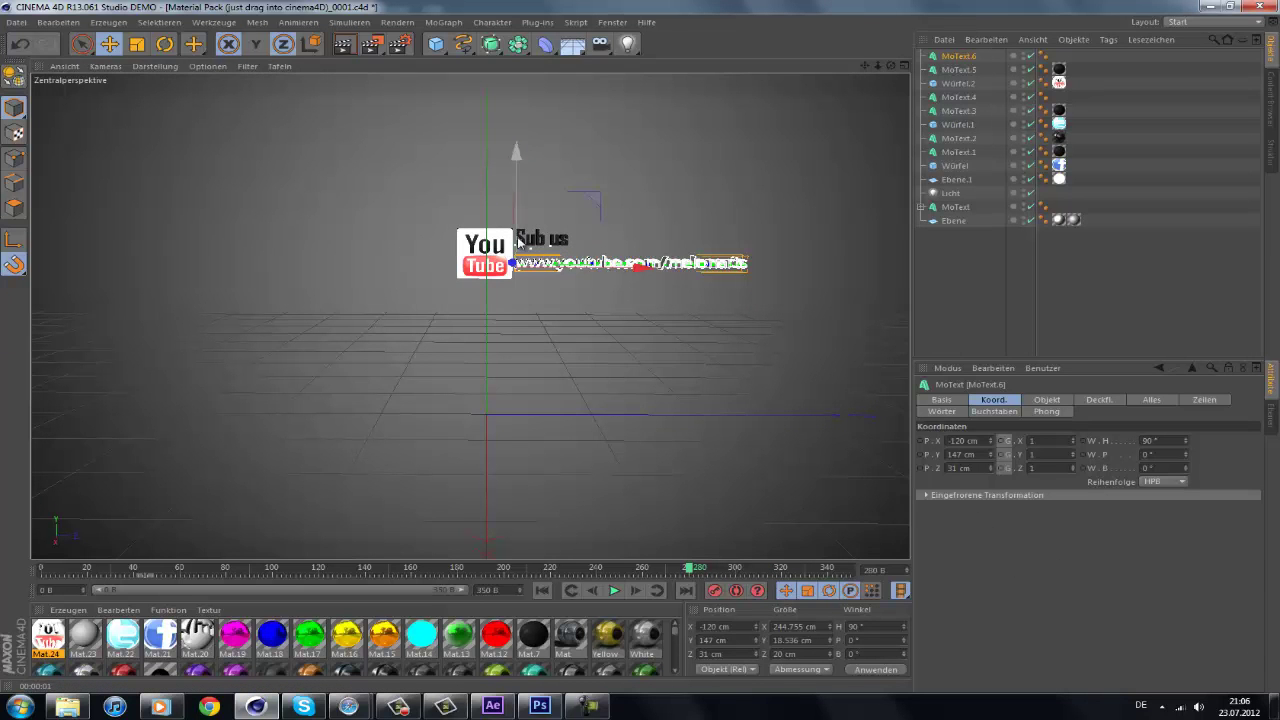
pyautogui.moveTo(993, 460); pyautogui.dragTo(993, 467)
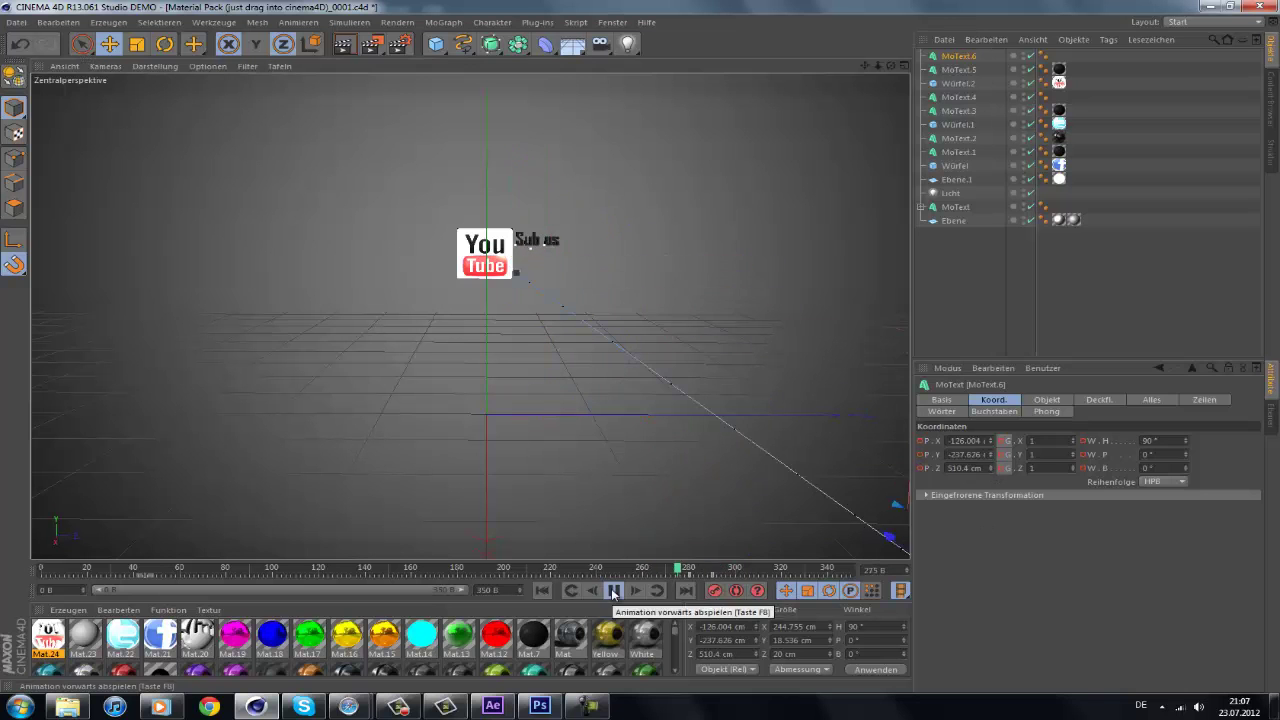
pyautogui.moveTo(712, 568); pyautogui.dragTo(737, 568)
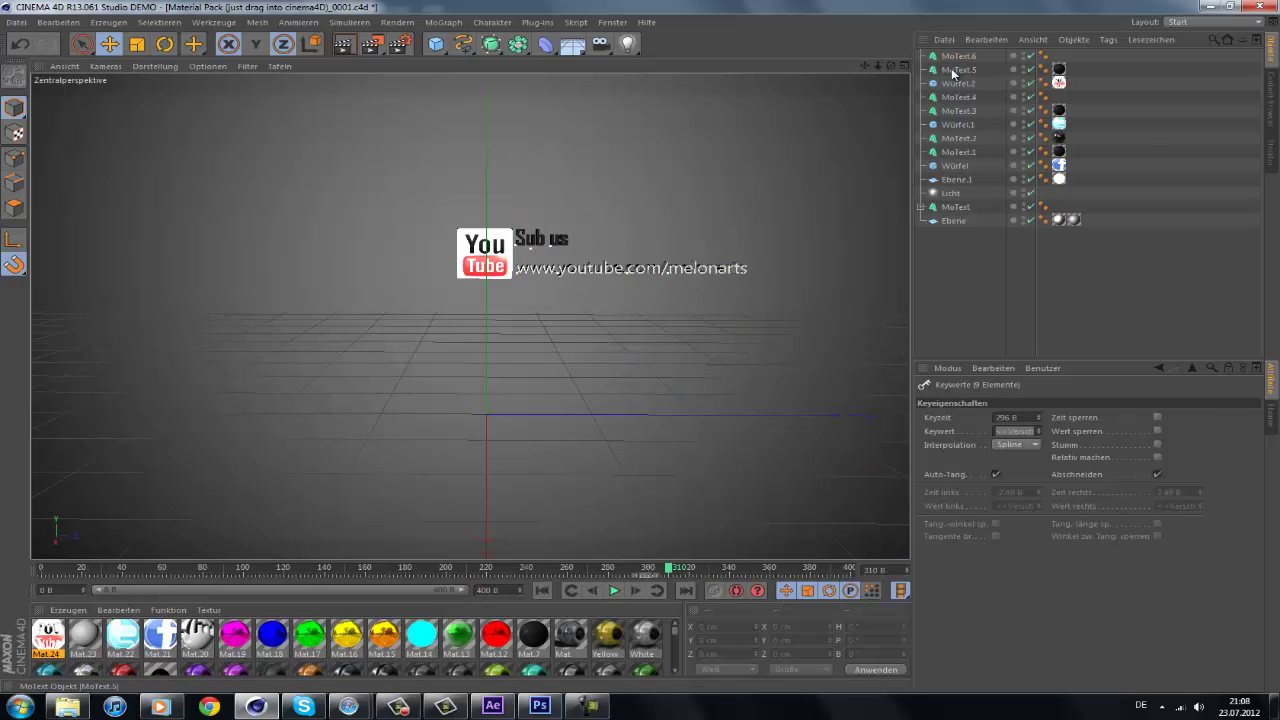
# - Select MoText.5 and the Würfel object, undo a change, and scrub past the address fly-out
pyautogui.click(953, 70)
pyautogui.click(690, 569)
pyautogui.hotkey('ctrl', 'z')
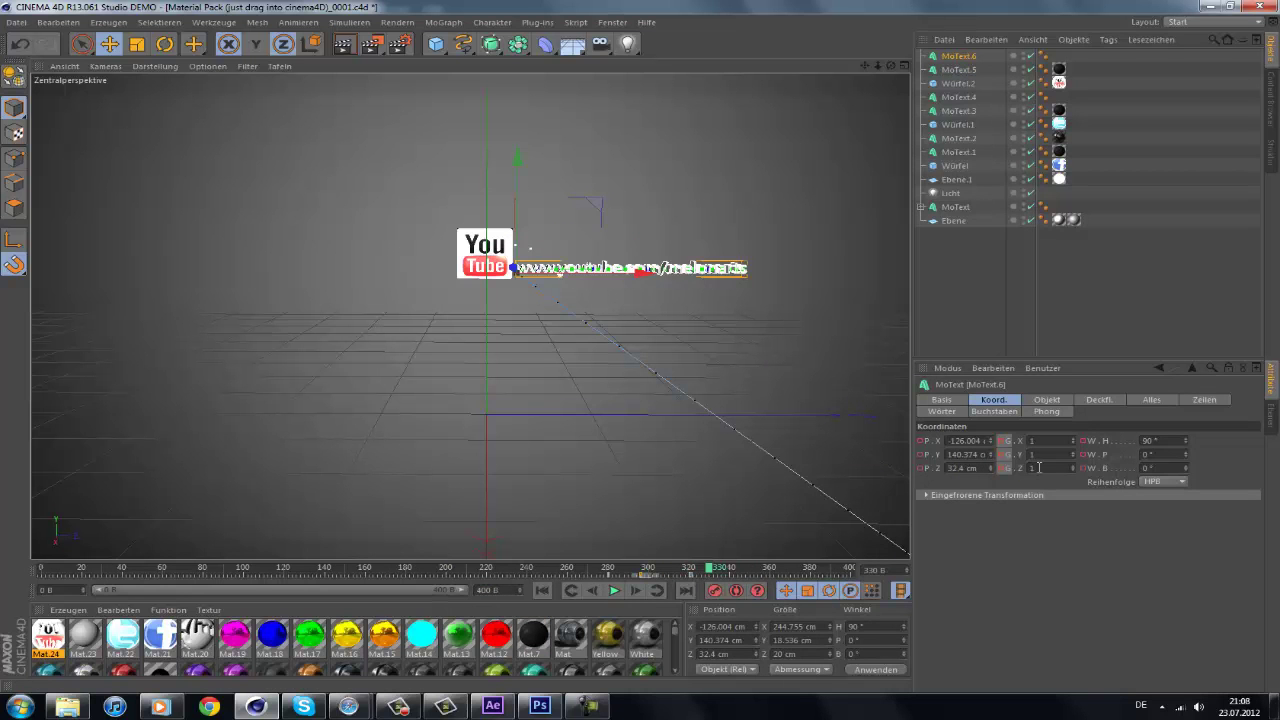
pyautogui.moveTo(690, 569); pyautogui.dragTo(712, 569)
pyautogui.click(995, 280)
pyautogui.click(953, 167)
pyautogui.click(728, 569)
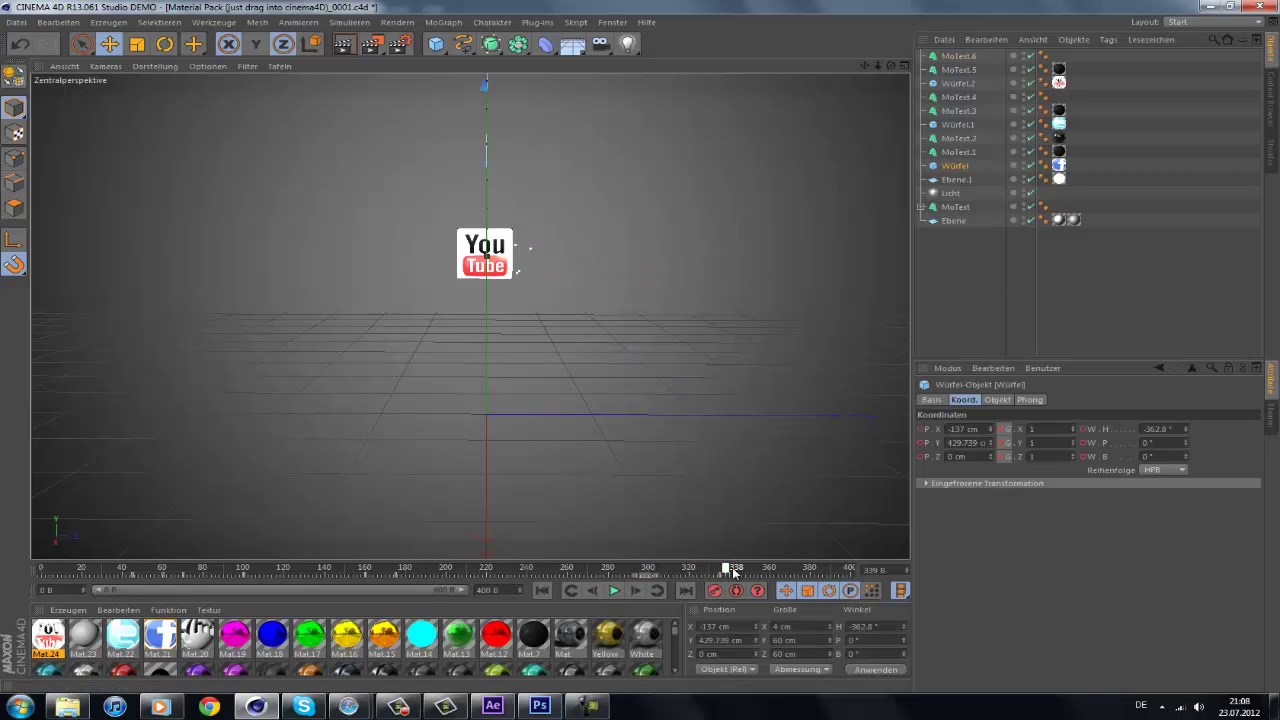
pyautogui.click(1126, 306)
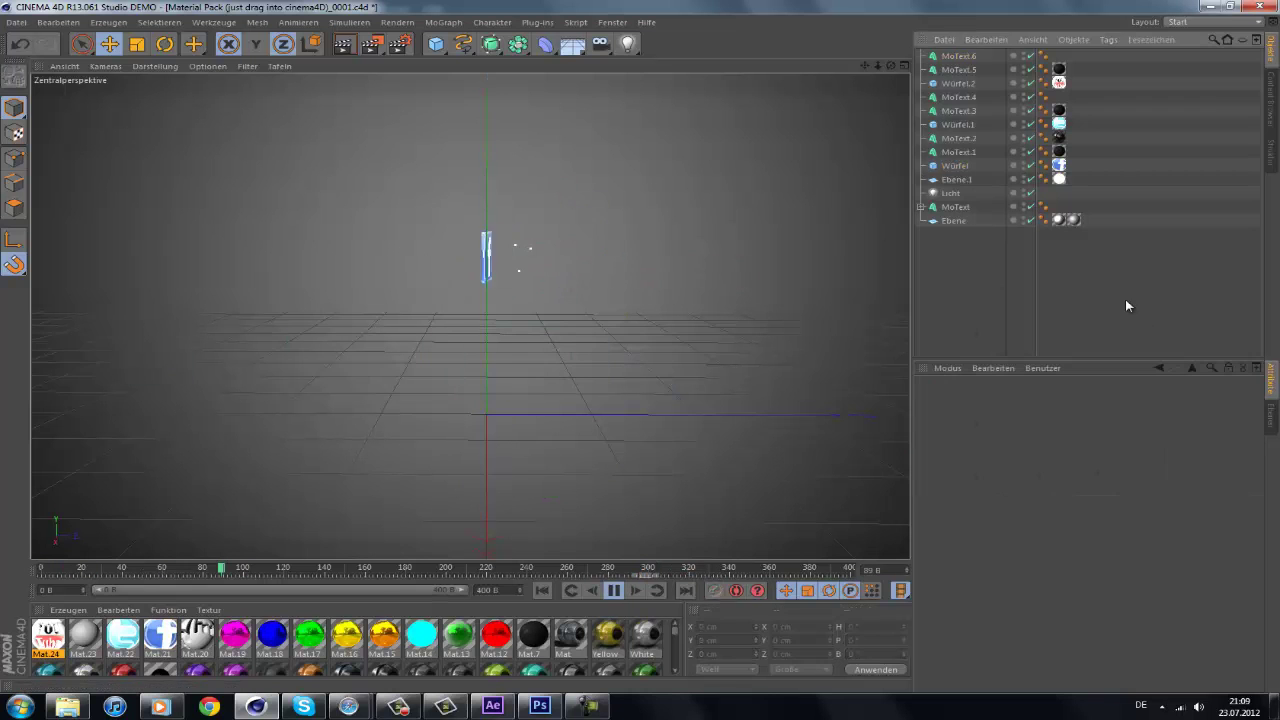
# - Play through the logo animation and stop near the start at the Get Social title
pyautogui.click(616, 590)
pyautogui.click(616, 590)
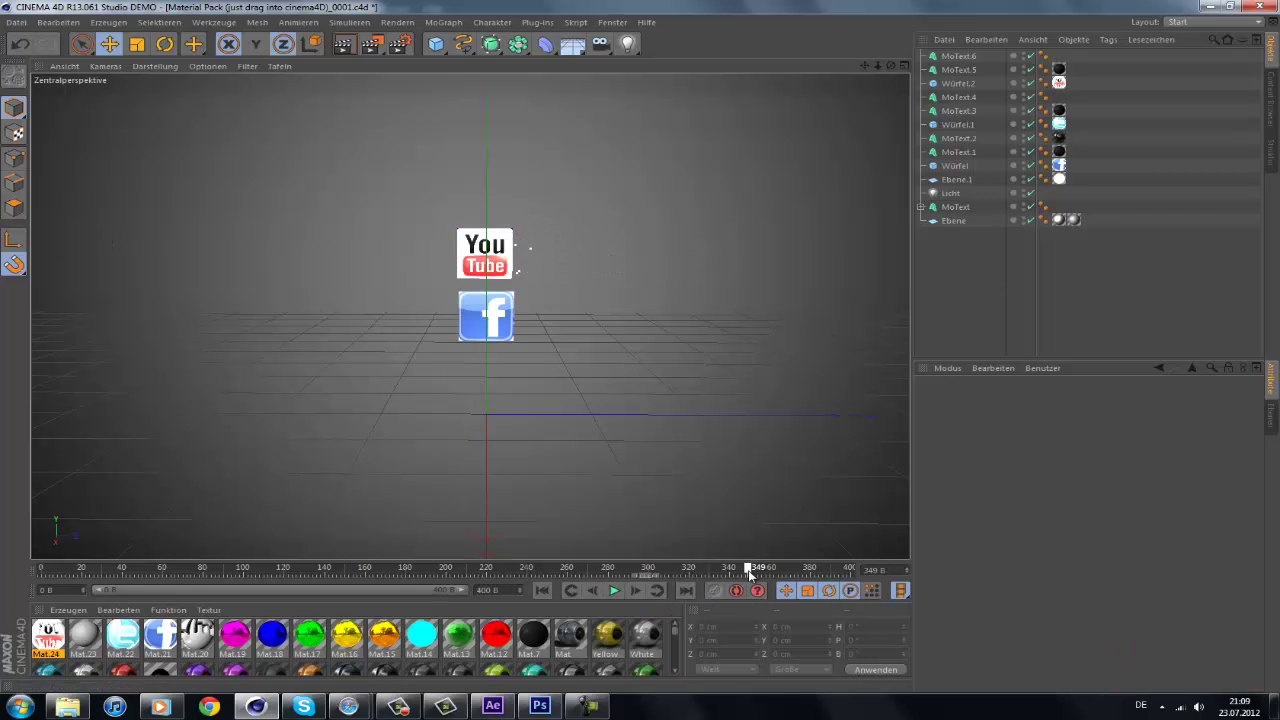
pyautogui.click(635, 446)
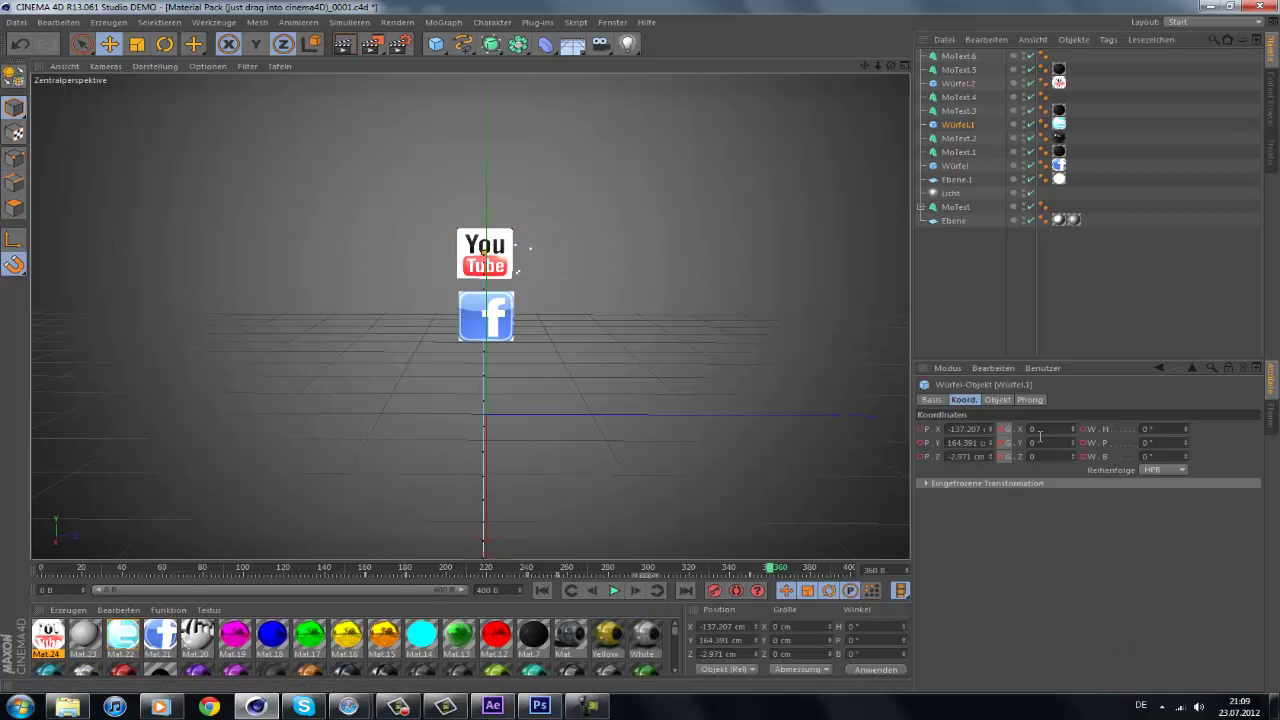
pyautogui.click(542, 590)
pyautogui.click(614, 590)
pyautogui.click(1124, 315)
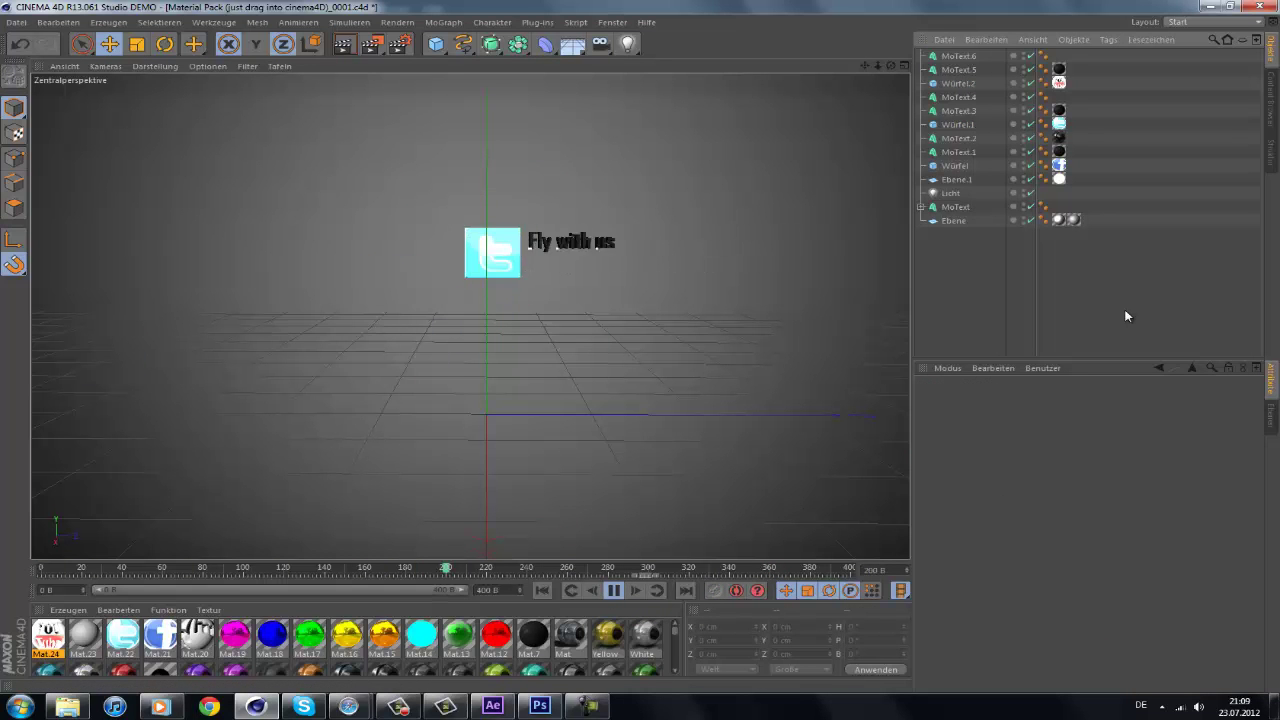
pyautogui.click(424, 300)
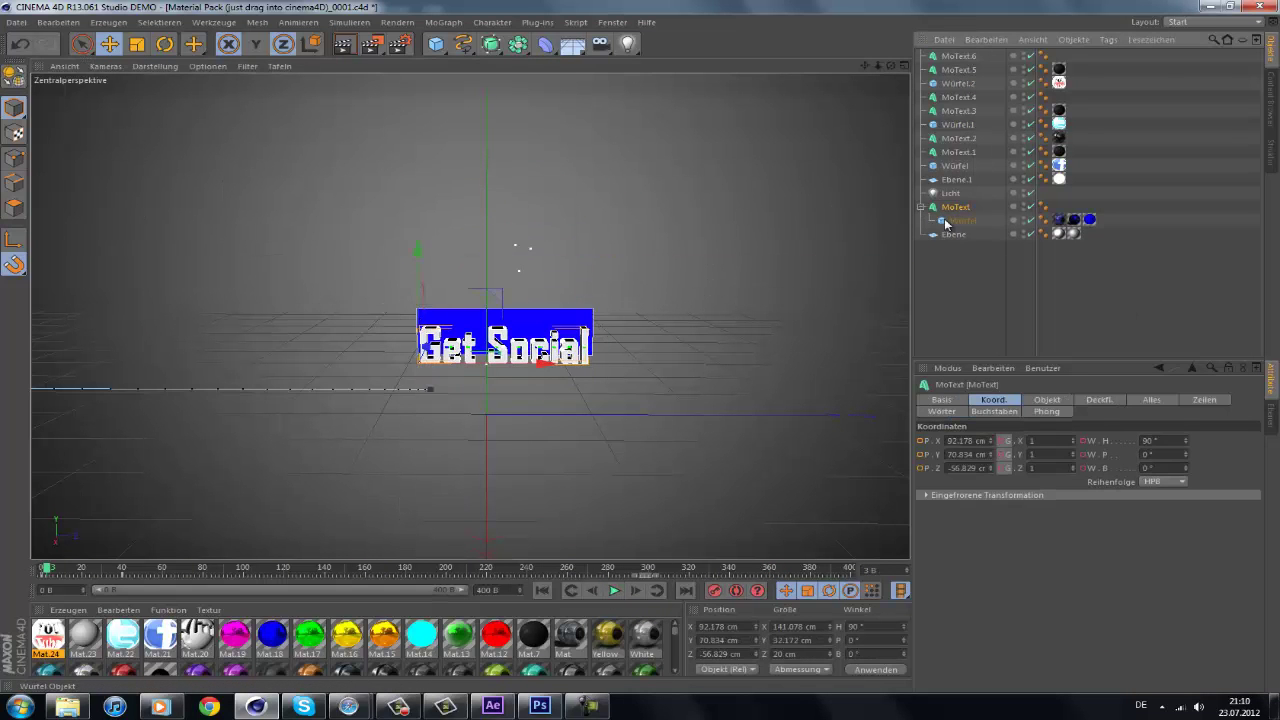
# - Lower the blue Würfel box behind Get Social, keyframe its position and play it back
pyautogui.click(430, 318)
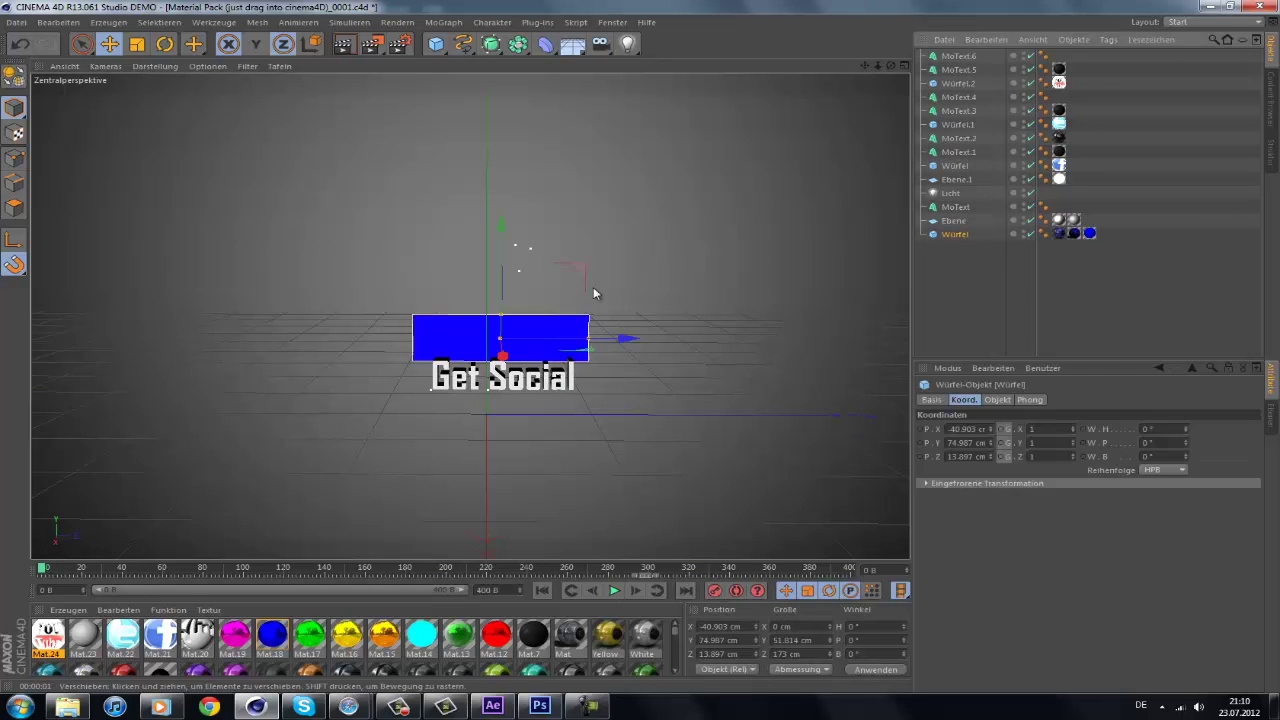
pyautogui.moveTo(594, 296); pyautogui.dragTo(578, 446)
pyautogui.click(75, 573)
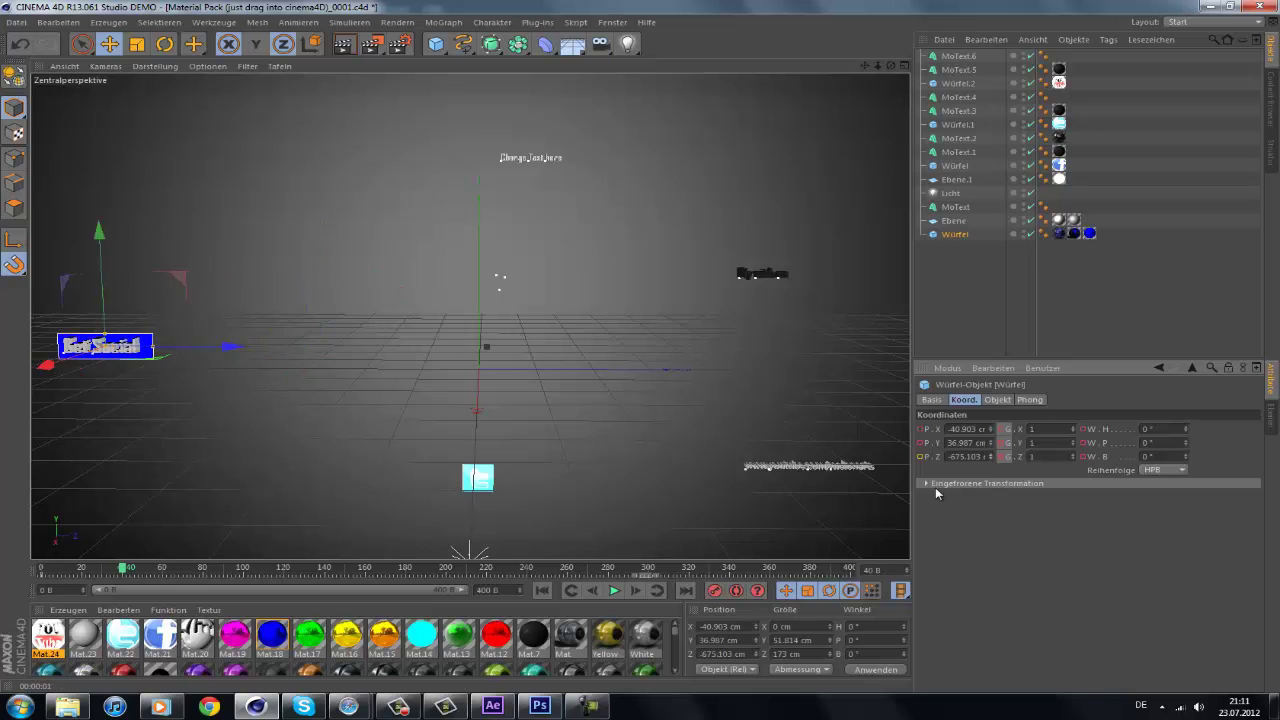
pyautogui.click(614, 590)
pyautogui.click(1163, 300)
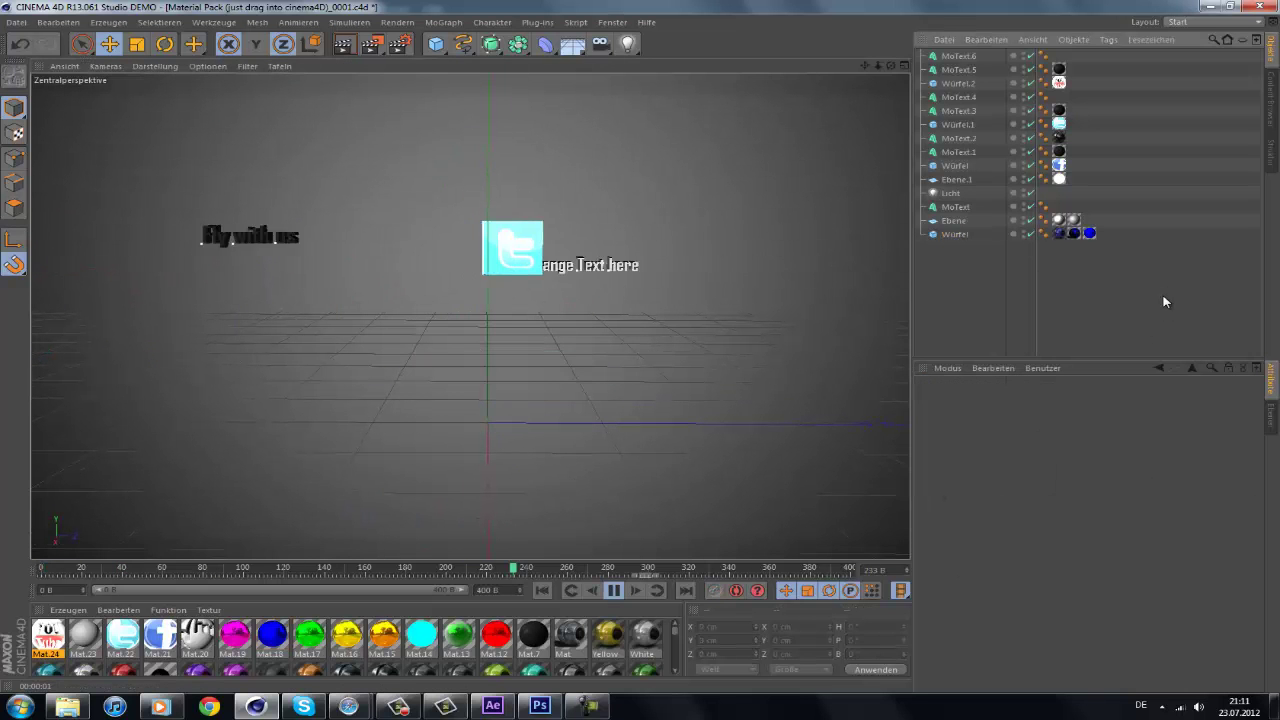
# - Download the logo image 11.png and open it in Photoshop
pyautogui.click(435, 628)
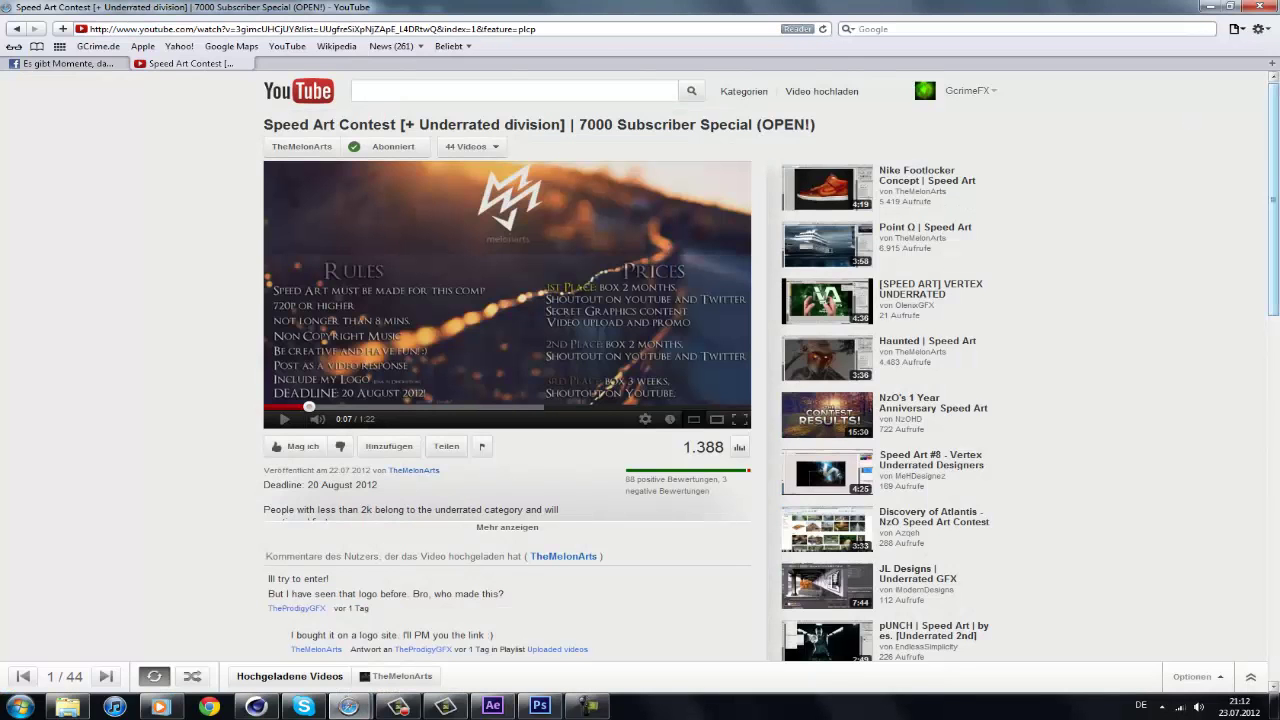
pyautogui.scroll(-10, 1270, 210)
pyautogui.click(329, 574)
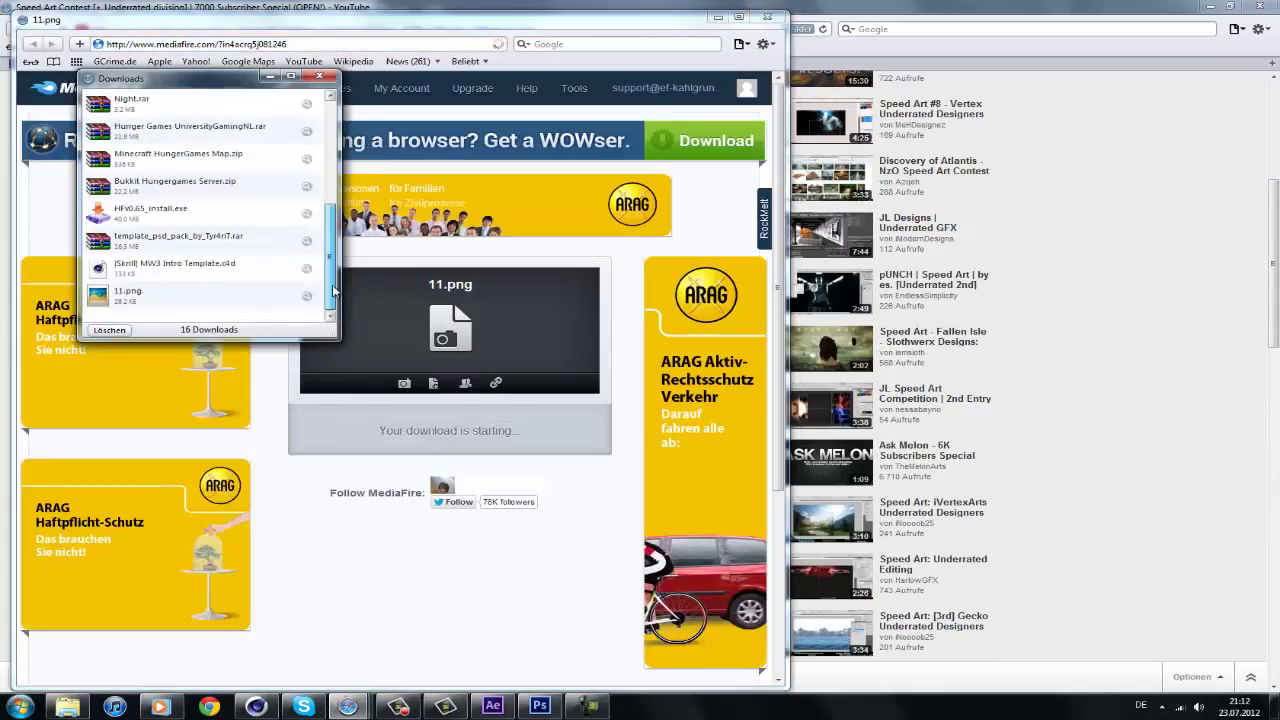
pyautogui.rightClick(240, 297)
pyautogui.click(300, 314)
pyautogui.moveTo(1273, 266); pyautogui.dragTo(1273, 178)
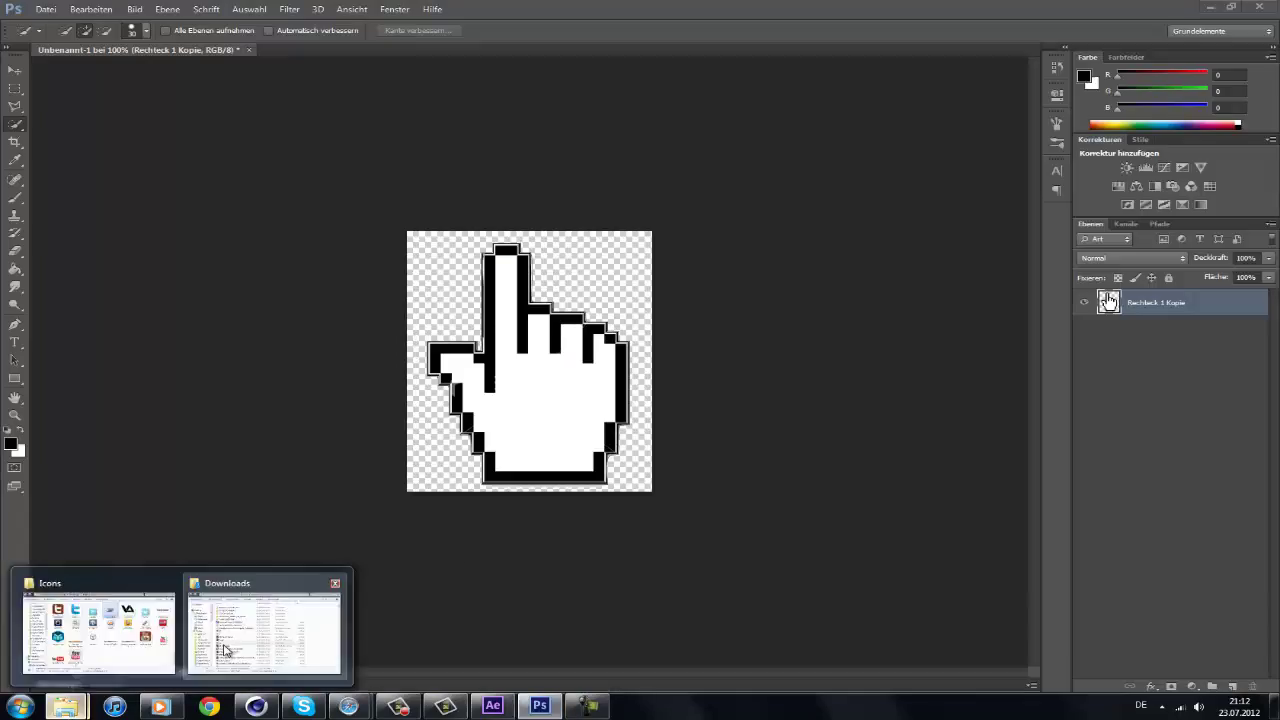
pyautogui.moveTo(65, 706); pyautogui.dragTo(298, 202)
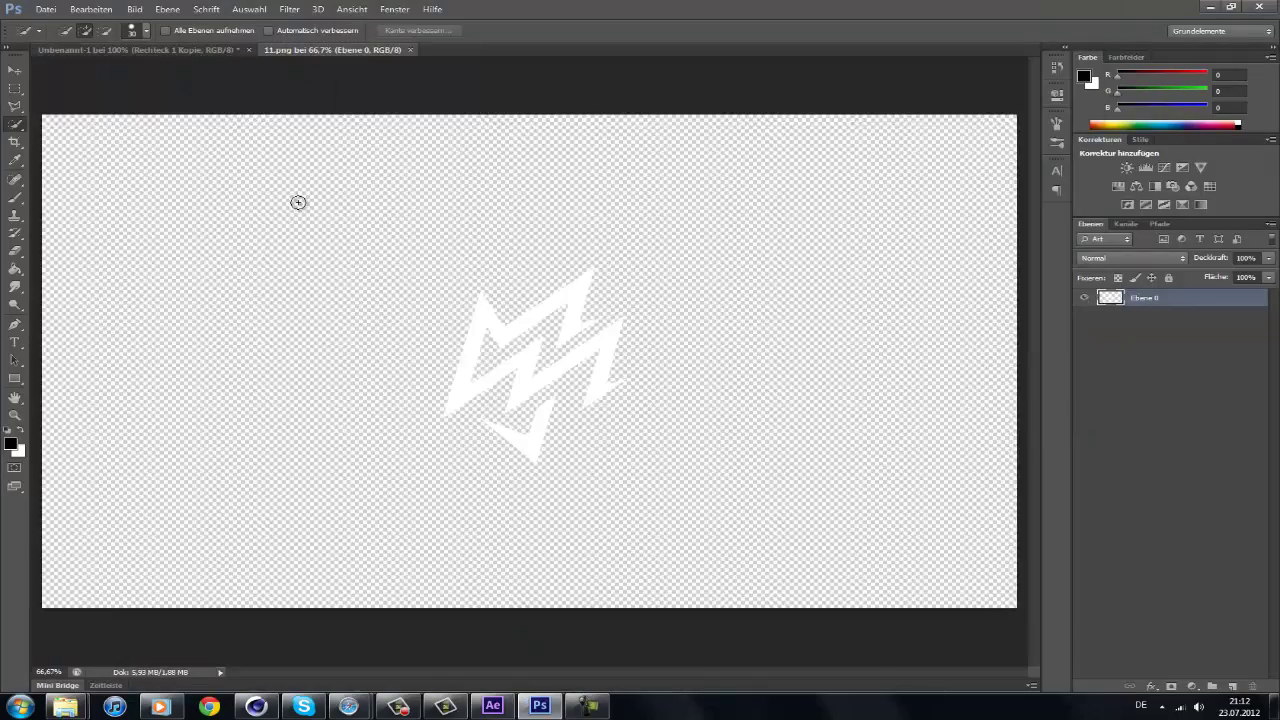
# - Turn the logo selection into a work path and export the paths to Illustrator
pyautogui.rightClick(543, 449)
pyautogui.rightClick(530, 450)
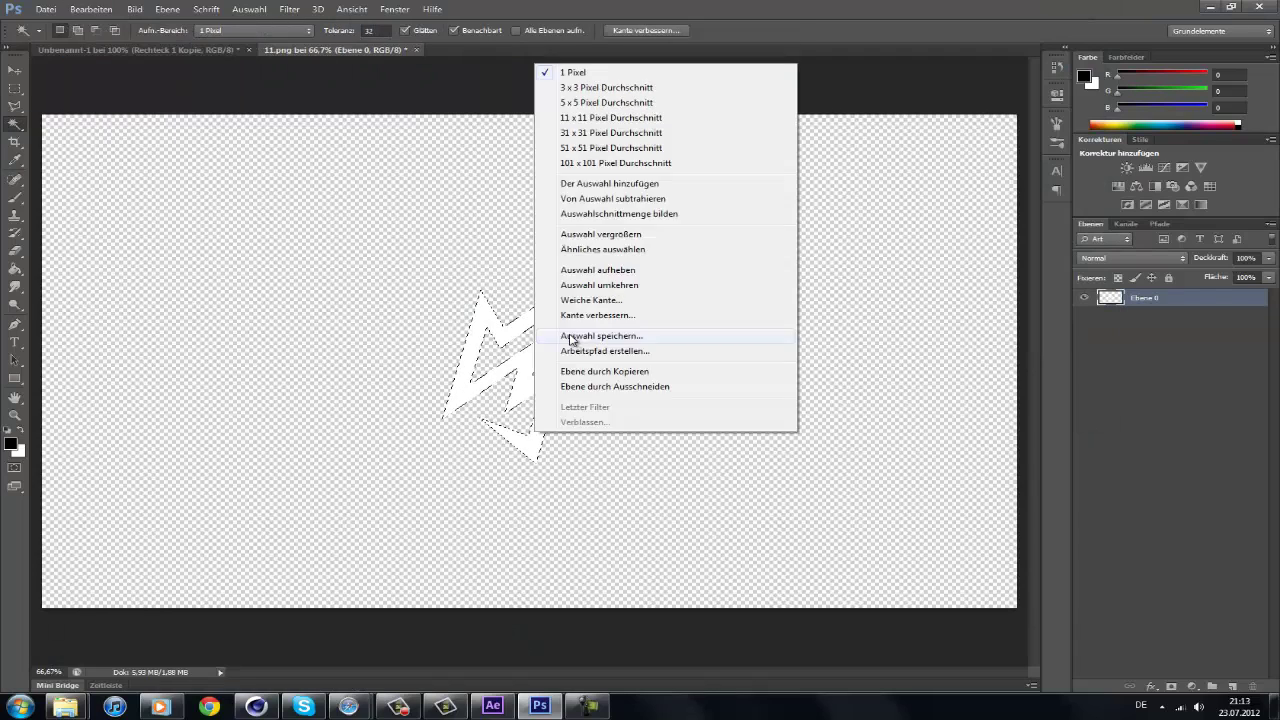
pyautogui.click(614, 334)
pyautogui.click(45, 9)
pyautogui.click(340, 271)
pyautogui.write('Mein')
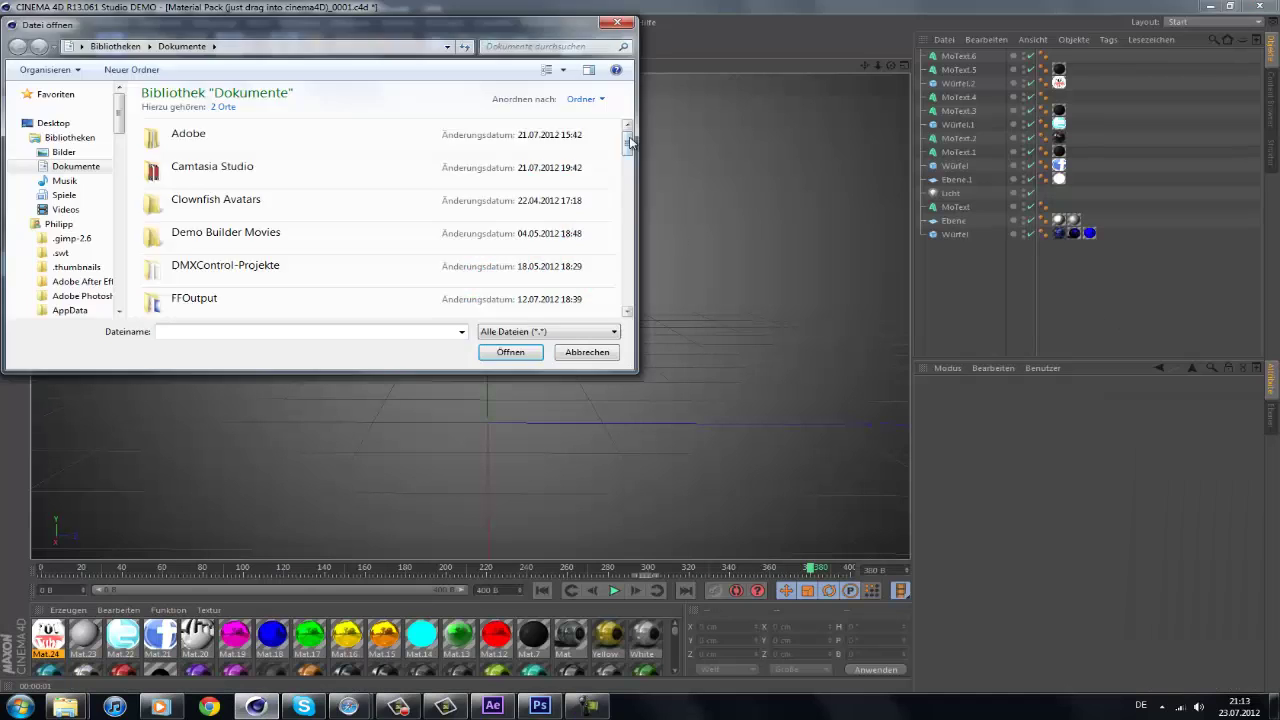
# - Put the Melin logo path inside a new Extrude object and place it left of the icons
pyautogui.click(490, 44)
pyautogui.click(545, 60)
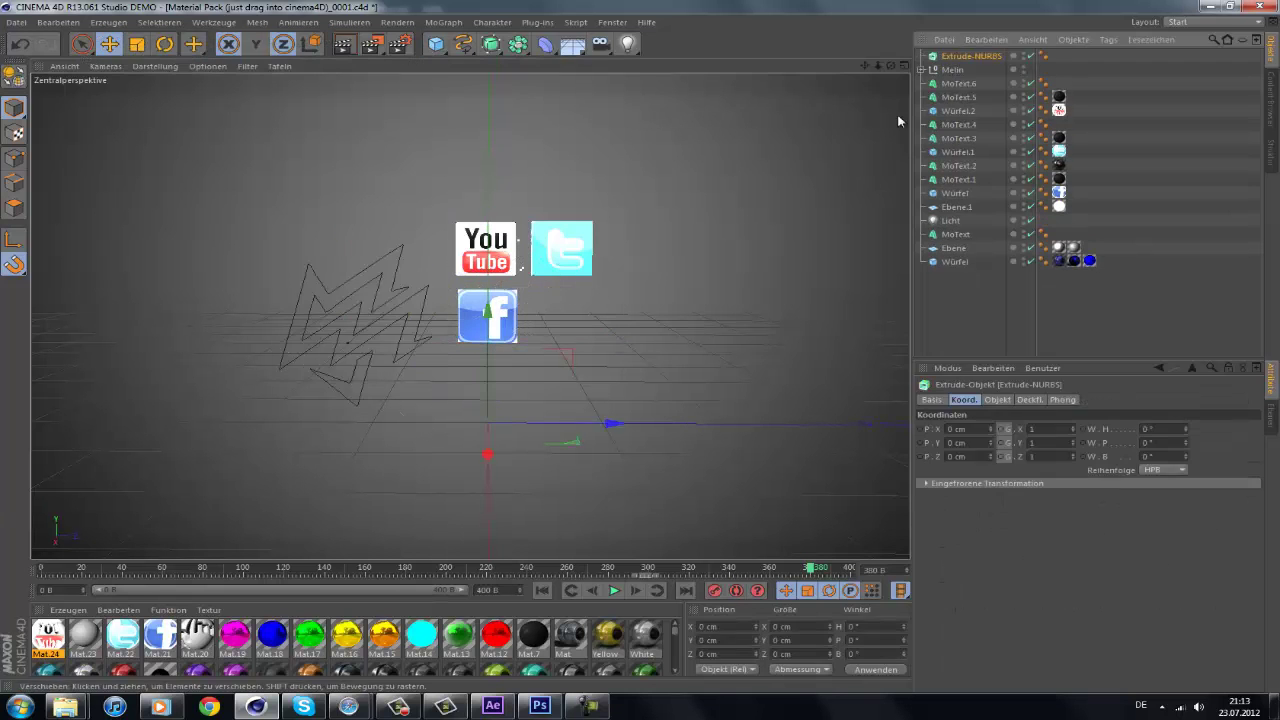
pyautogui.moveTo(958, 70); pyautogui.dragTo(965, 56)
pyautogui.click(357, 328)
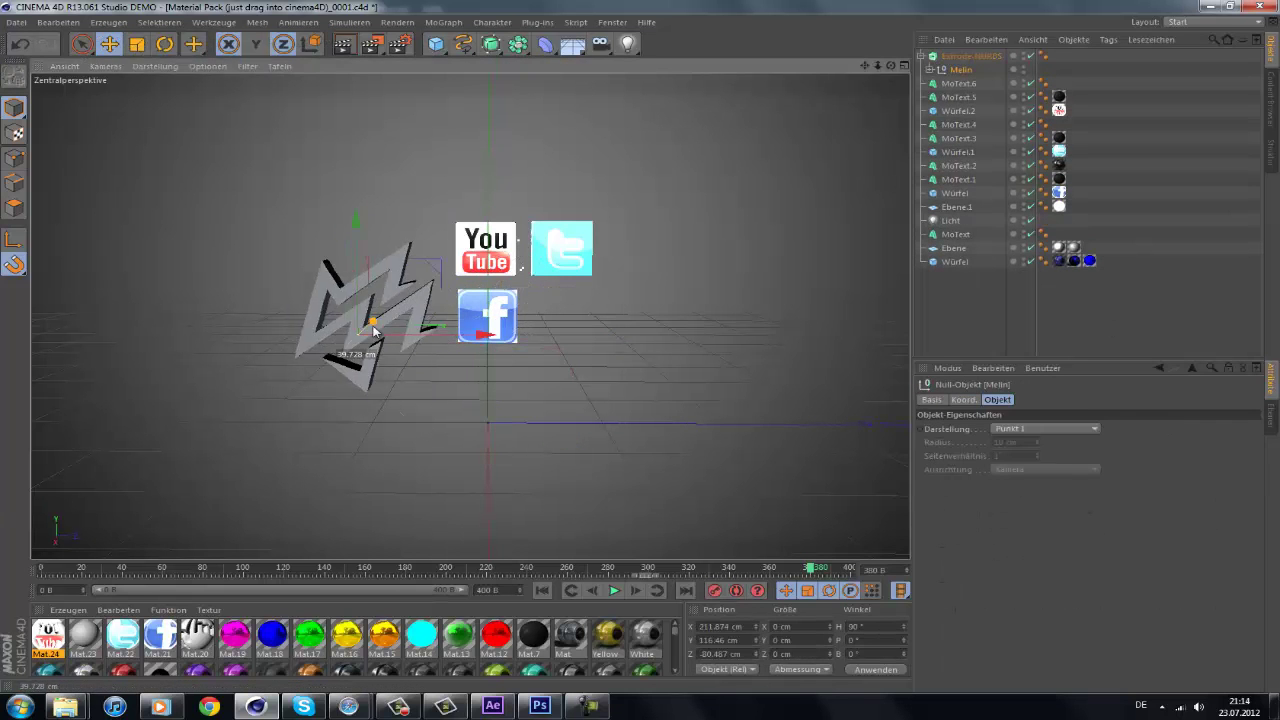
pyautogui.moveTo(810, 568); pyautogui.dragTo(793, 570)
# - Duplicate the extruded logo for the right side and play through to the final frame
pyautogui.click(1128, 346)
pyautogui.hotkey('ctrl', 'v')
pyautogui.click(614, 590)
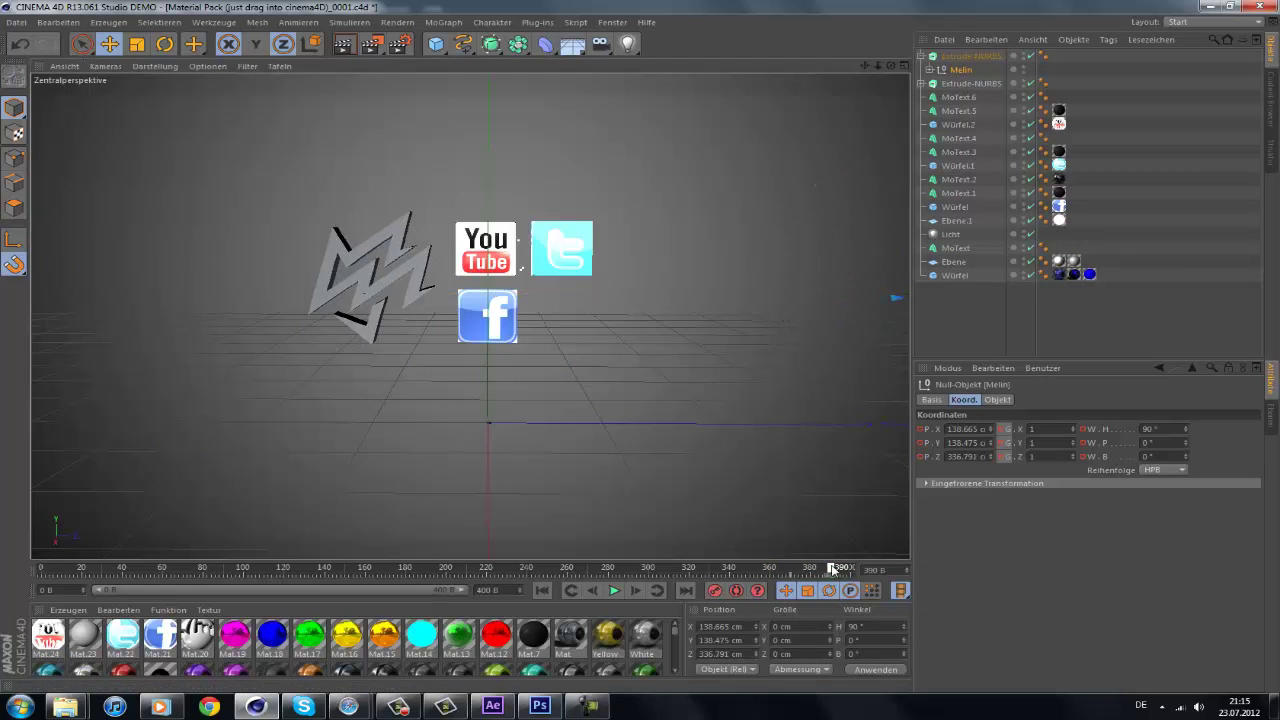
pyautogui.click(1000, 300)
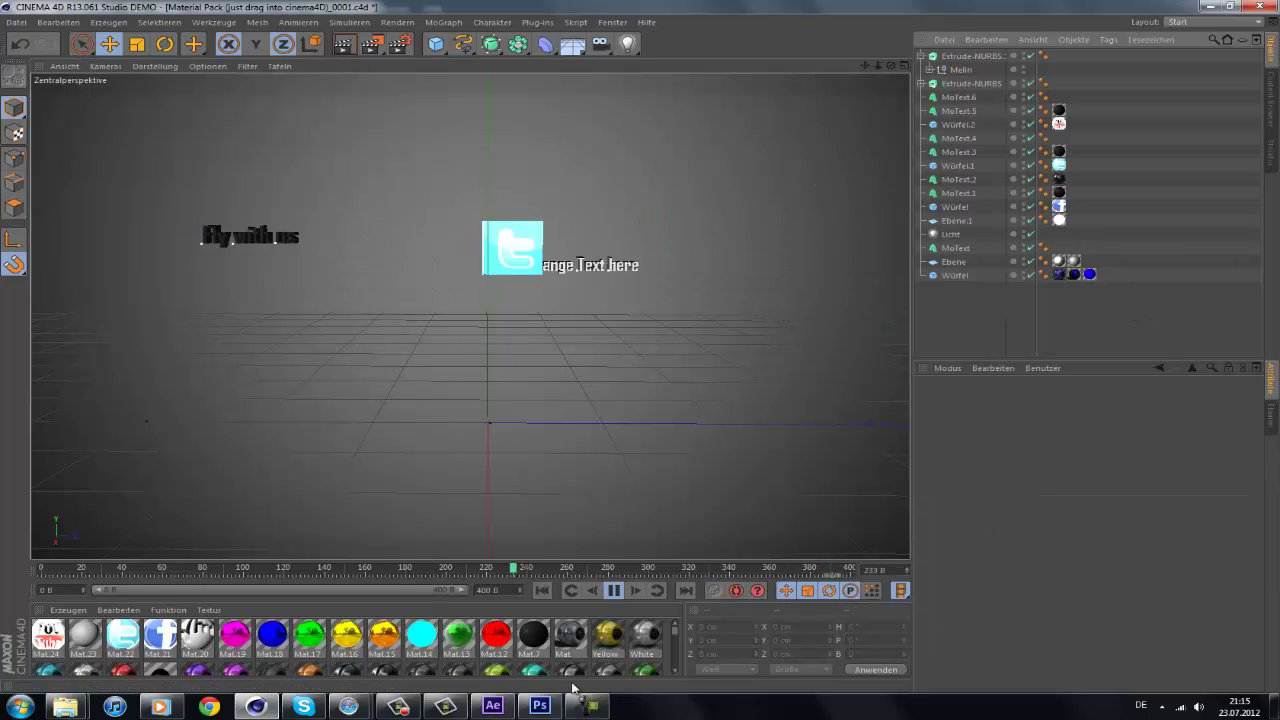
pyautogui.click(614, 590)
pyautogui.moveTo(400, 568); pyautogui.dragTo(765, 568)
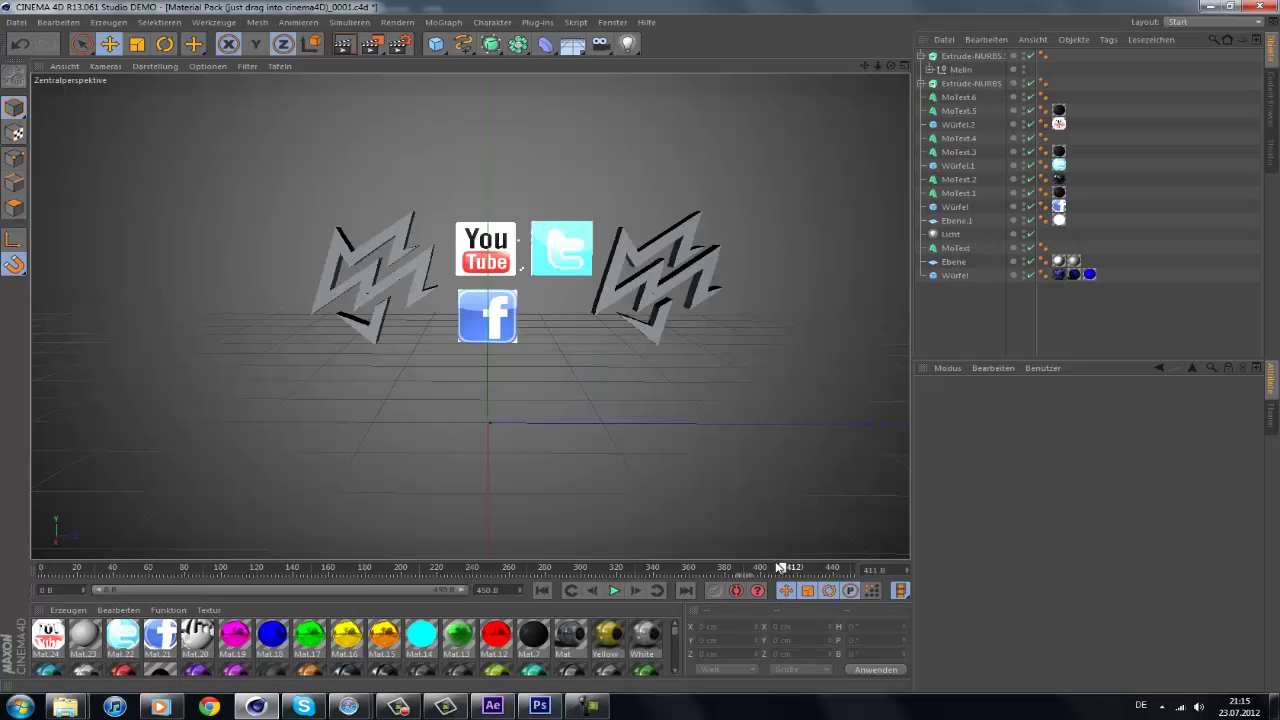
# - Add a MoText object reading 'MelonArts' and raise it in the scene
pyautogui.click(443, 22)
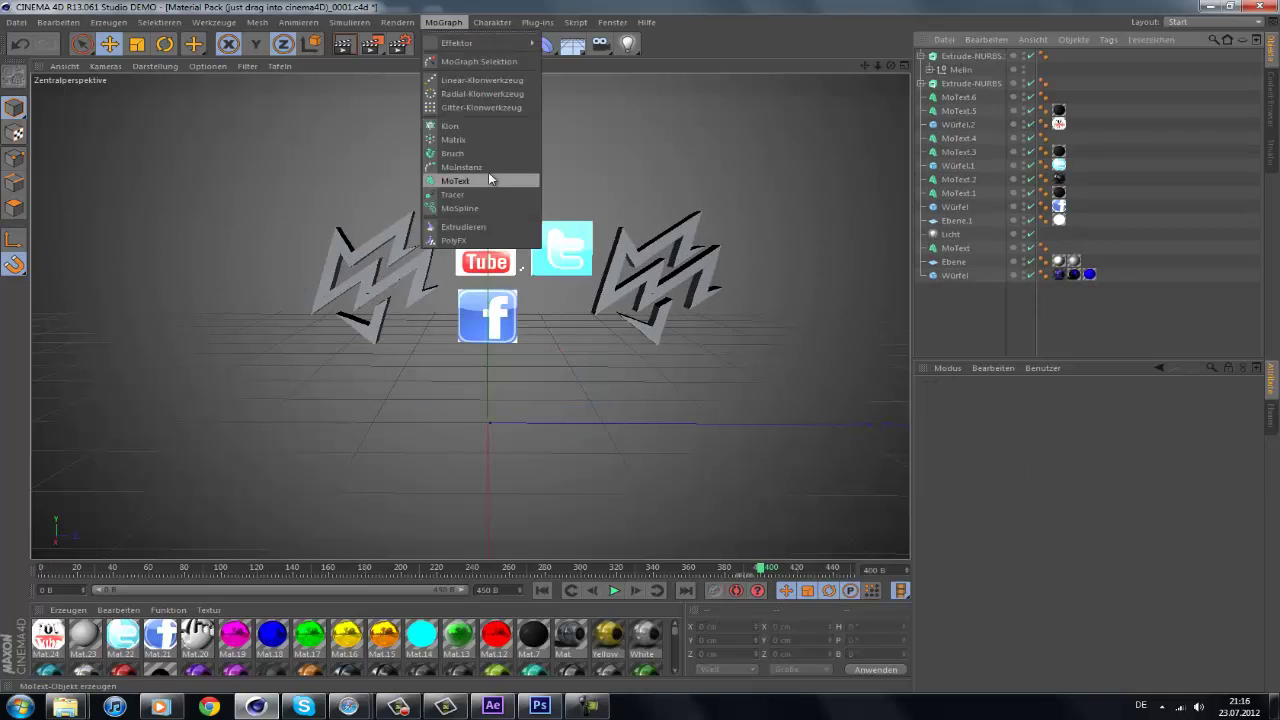
pyautogui.click(477, 129)
pyautogui.write('nArts')
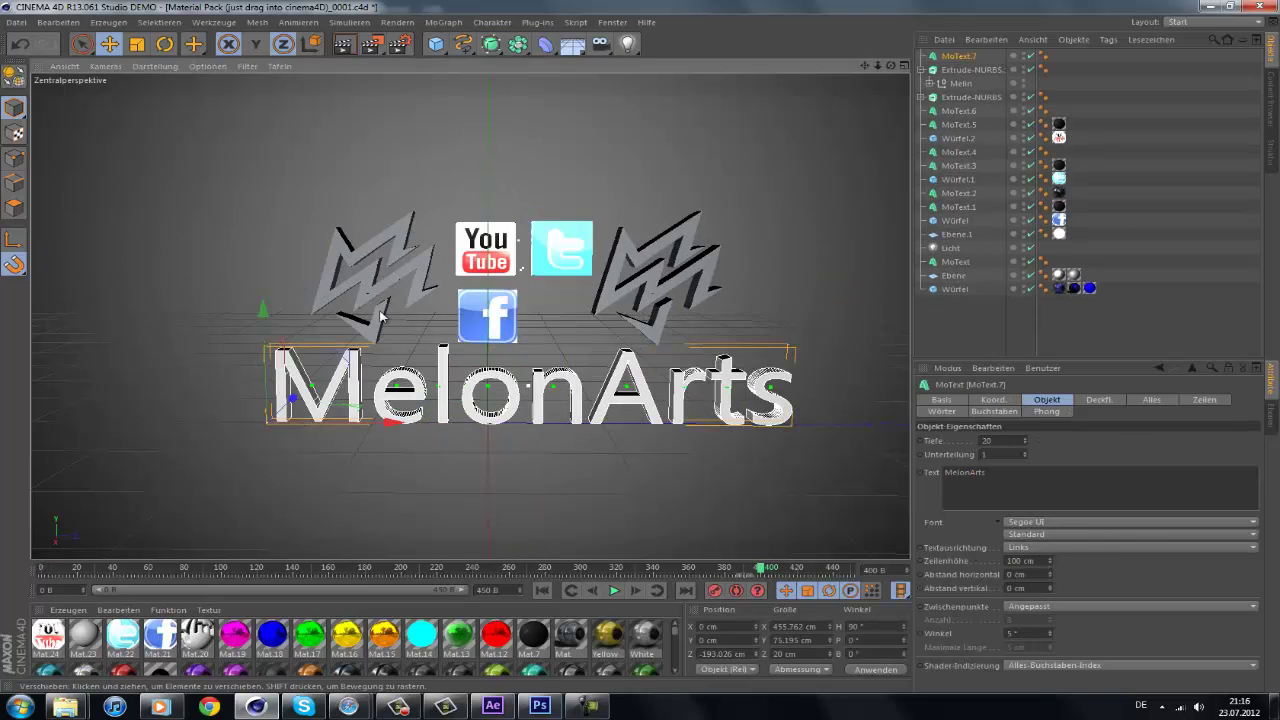
pyautogui.click(994, 399)
pyautogui.moveTo(992, 447); pyautogui.dragTo(1050, 402)
# - Give the title AgencyFB Bold, 50 cm depth and rounded caps, then lift it above the icons
pyautogui.click(1047, 399)
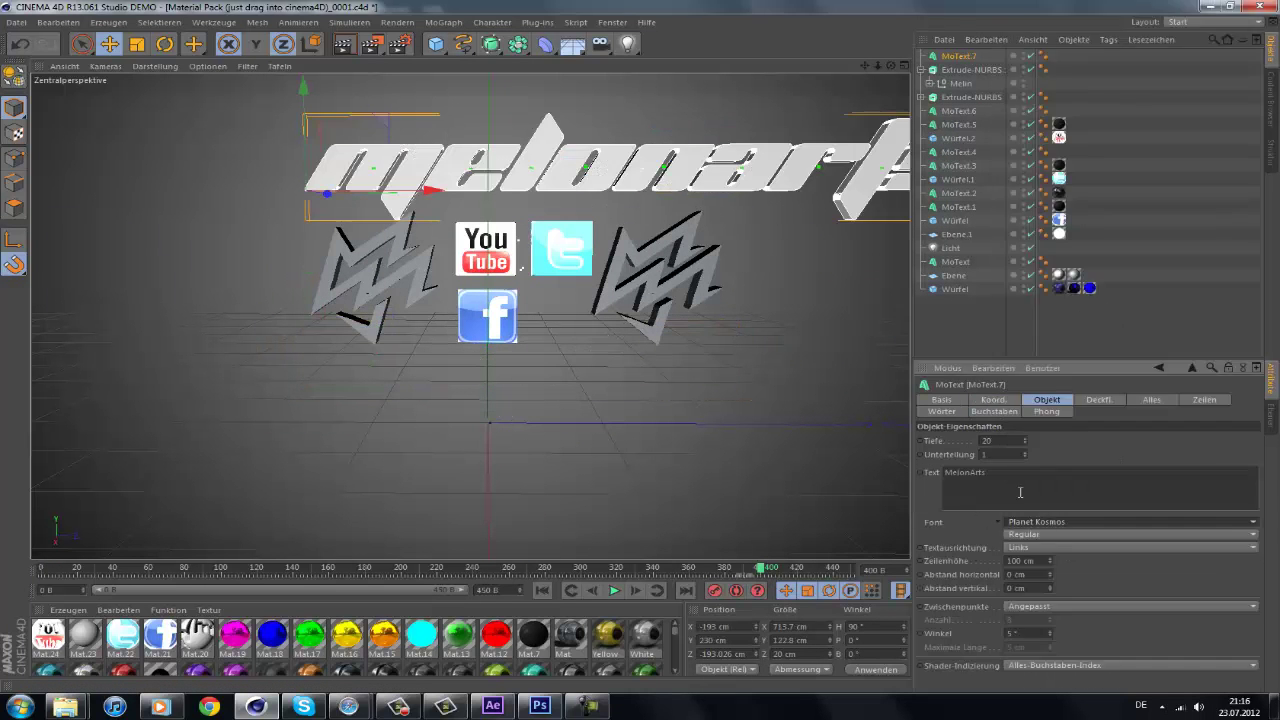
pyautogui.click(1130, 521)
pyautogui.click(1072, 277)
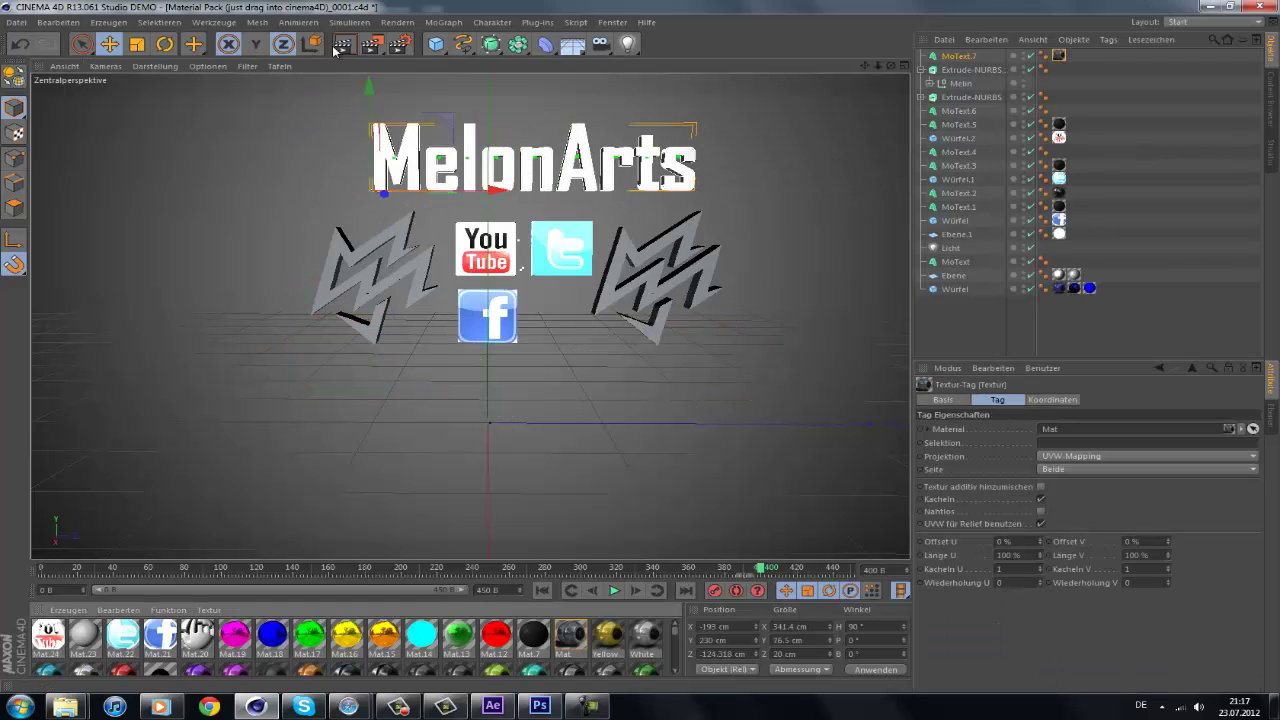
pyautogui.click(1099, 399)
pyautogui.click(1055, 467)
pyautogui.press('Return')
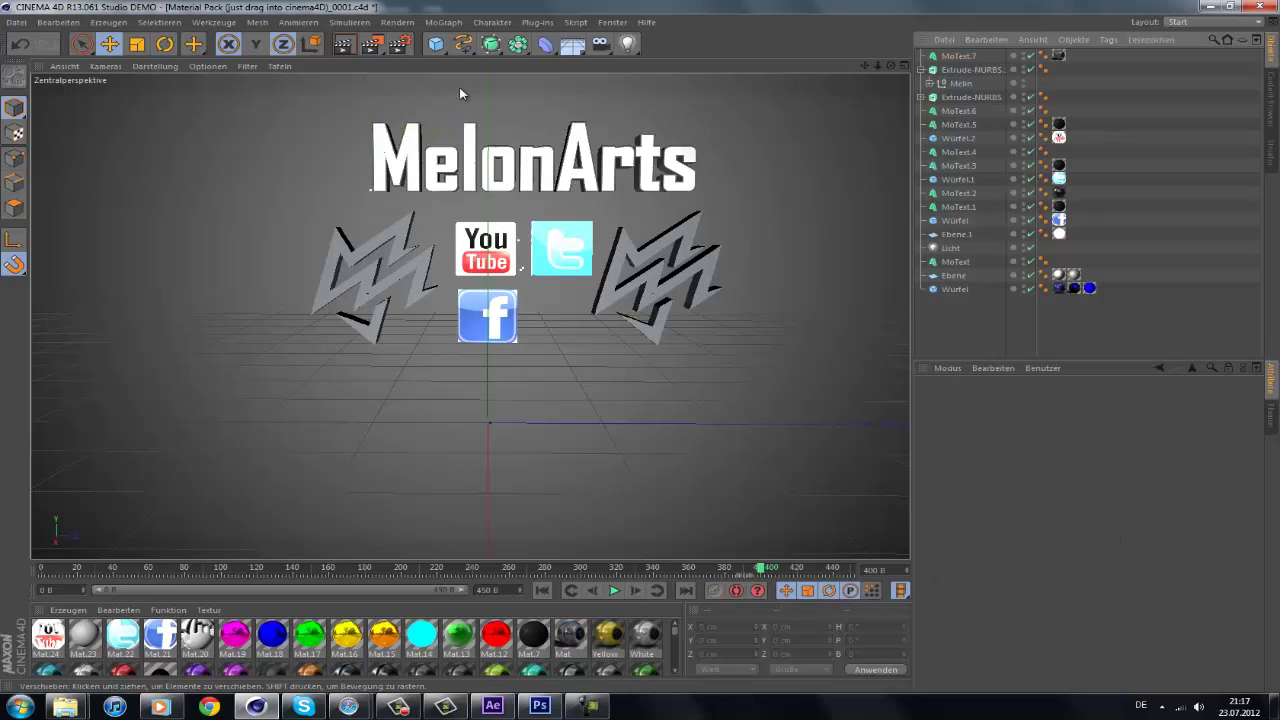
pyautogui.click(994, 399)
pyautogui.moveTo(992, 454); pyautogui.dragTo(992, 400)
pyautogui.click(614, 590)
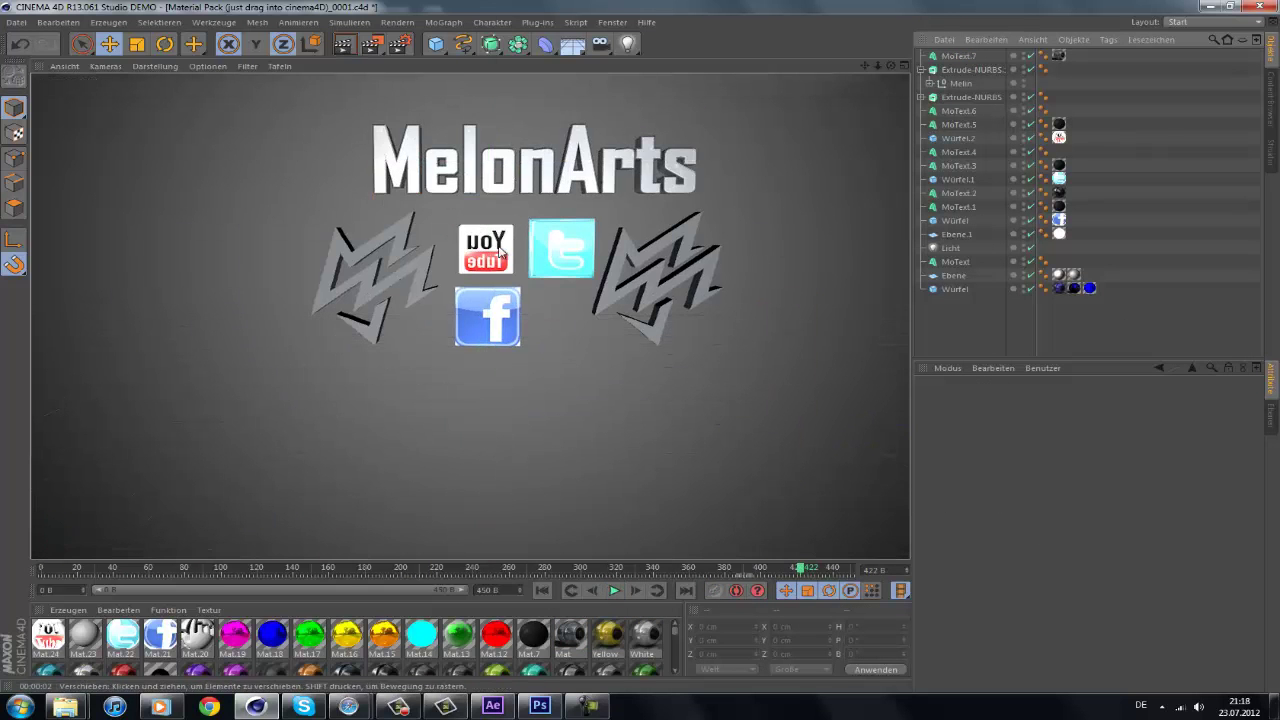
# - Create a Metaball holding three spheres and refine its surface into one smooth blob
pyautogui.click(492, 22)
pyautogui.moveTo(536, 22)
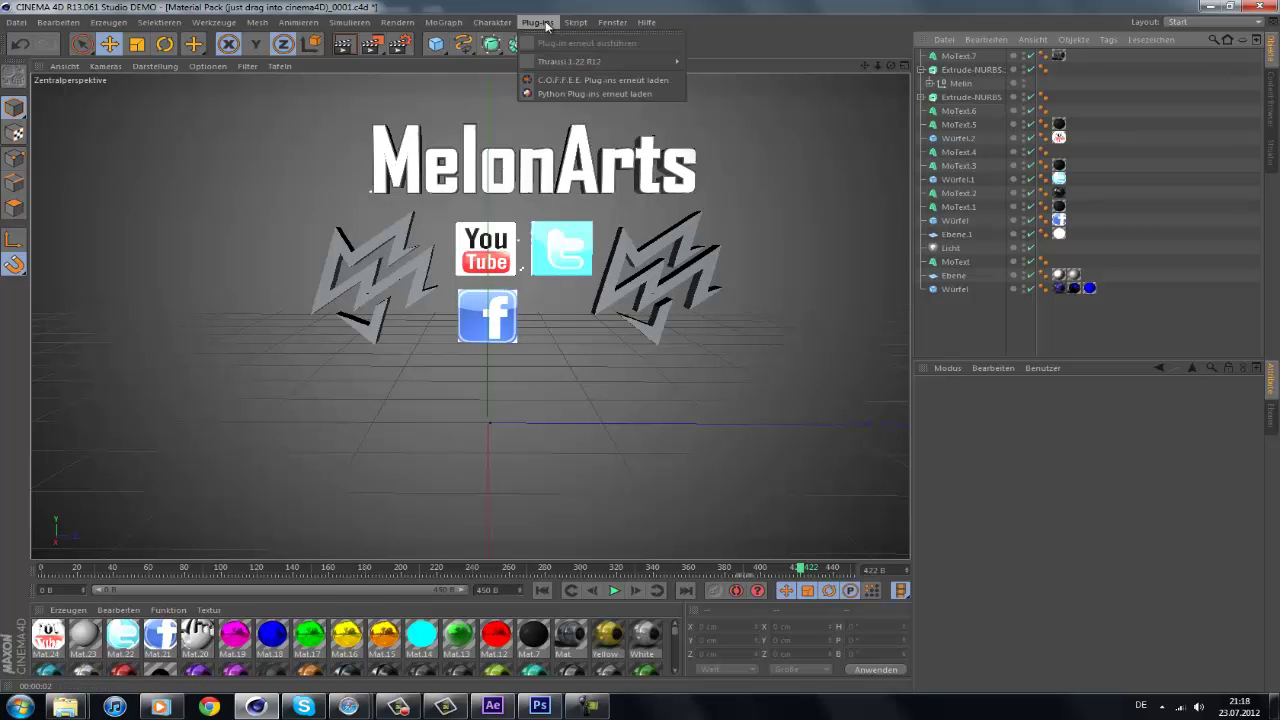
pyautogui.click(545, 43)
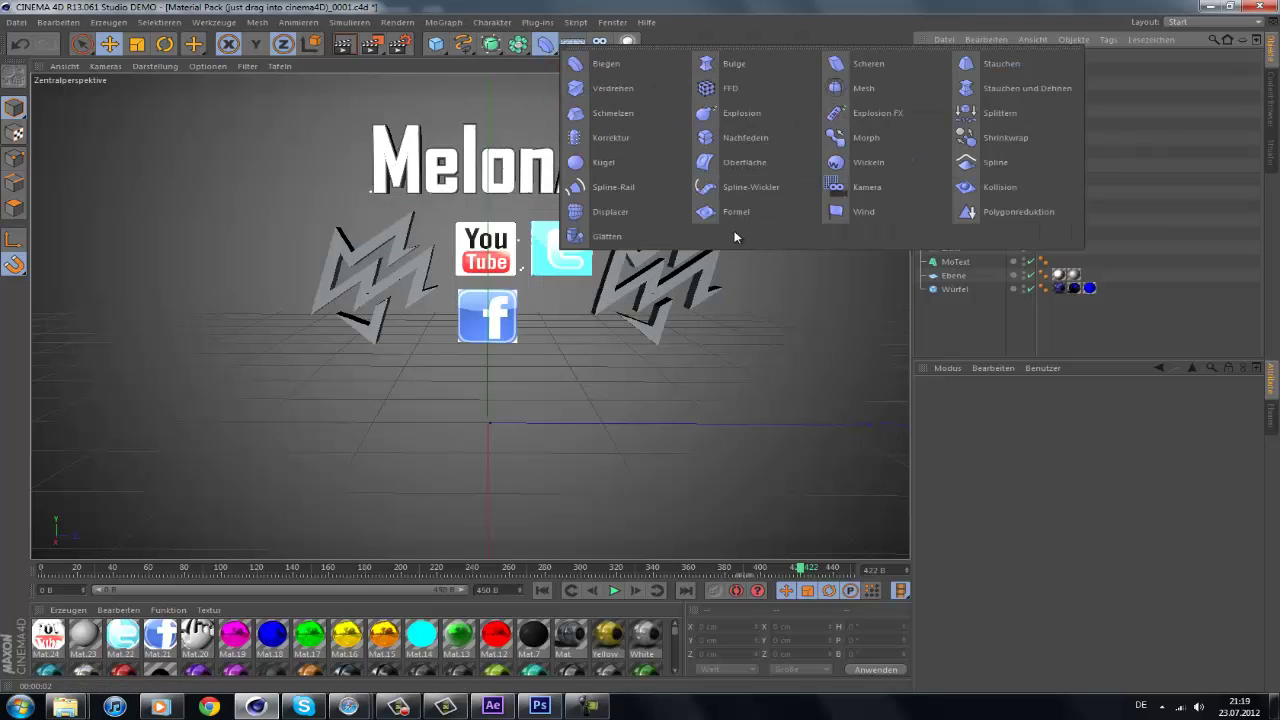
pyautogui.moveTo(436, 43); pyautogui.dragTo(558, 112)
pyautogui.click(436, 44)
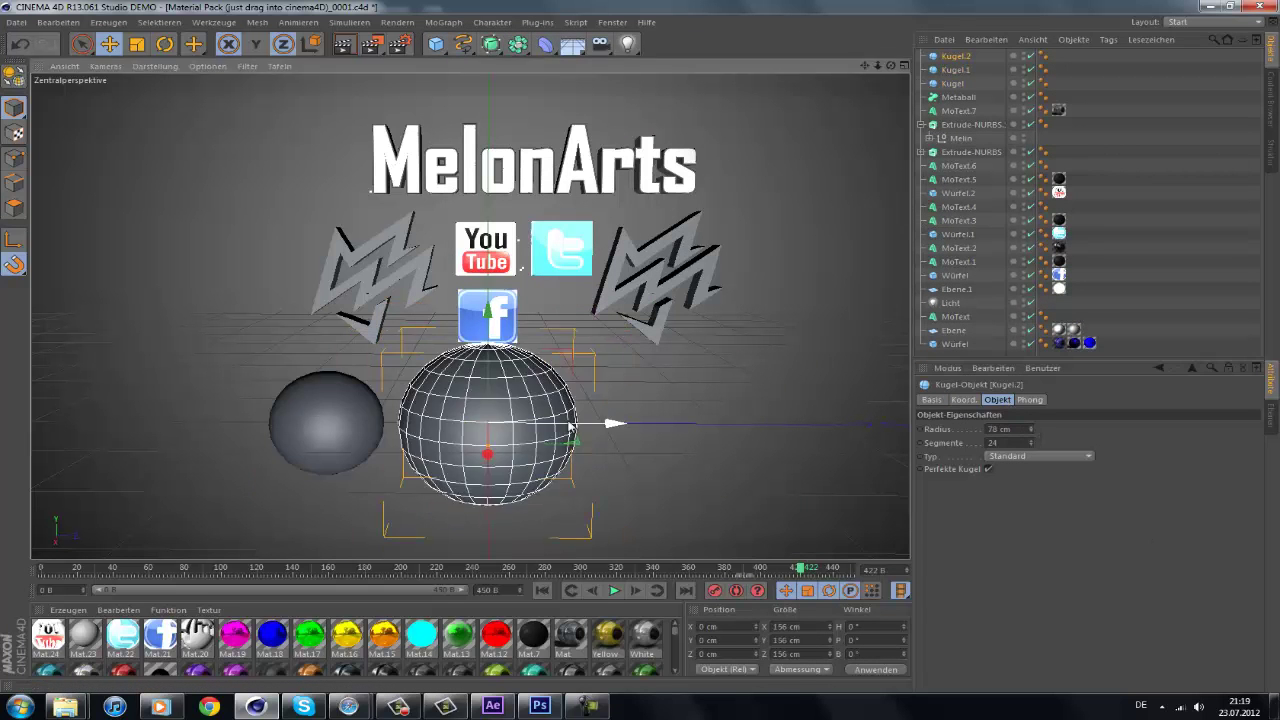
pyautogui.moveTo(955, 56); pyautogui.dragTo(958, 97)
pyautogui.click(1030, 400)
pyautogui.click(997, 399)
pyautogui.click(1072, 449)
# - Set Kugel.1's radius to 25 cm and arrange the spheres into a single blob
pyautogui.click(962, 84)
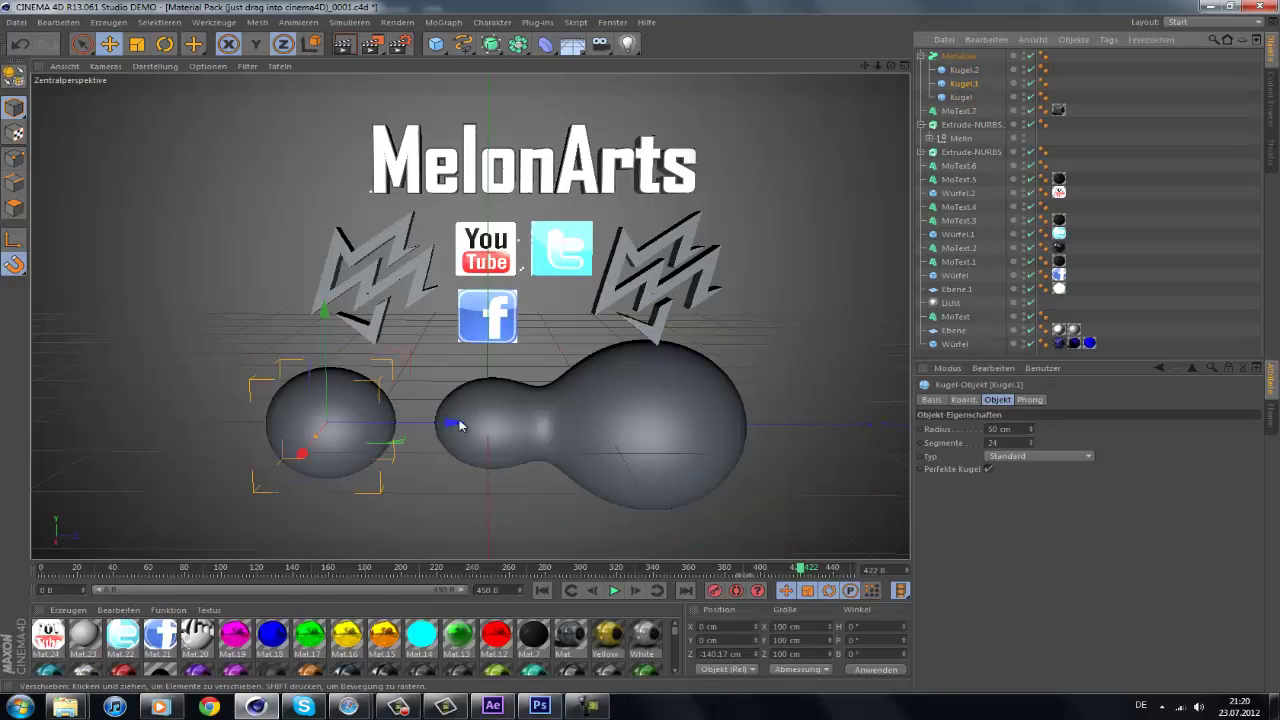
pyautogui.doubleClick(1008, 428)
pyautogui.write('25')
pyautogui.press('Return')
pyautogui.click(963, 70)
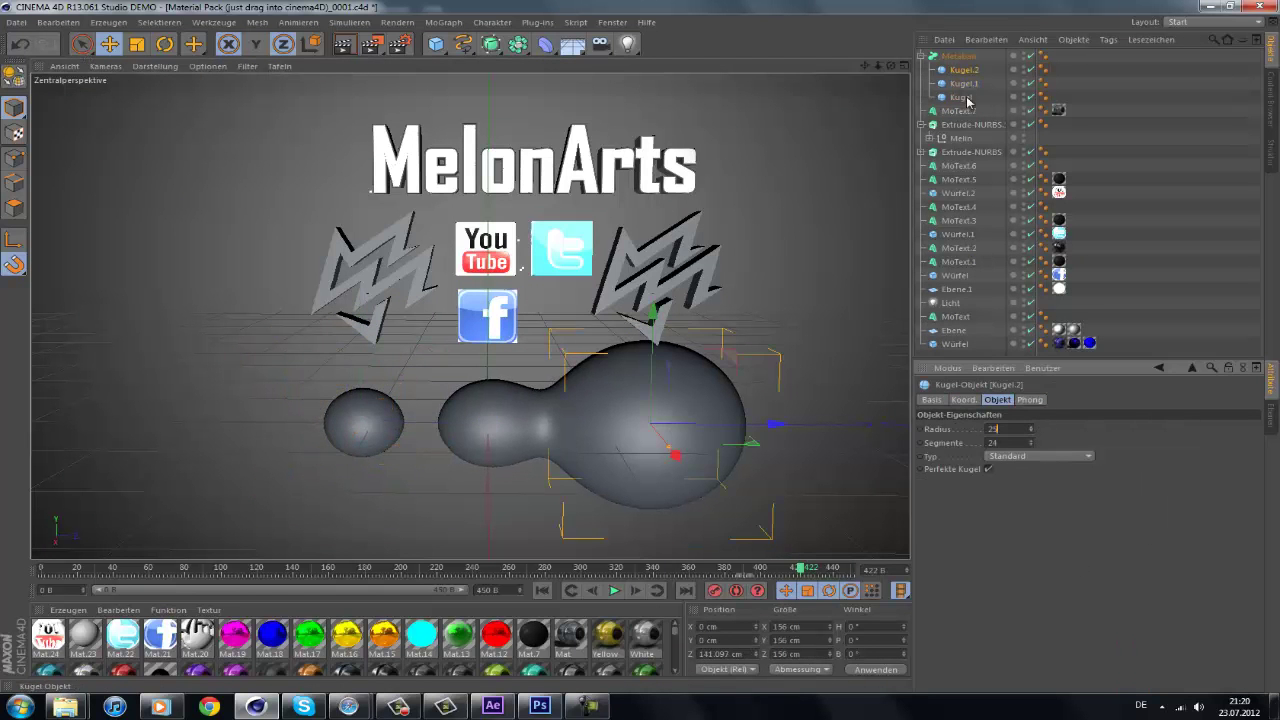
pyautogui.moveTo(1043, 62); pyautogui.dragTo(1045, 98)
pyautogui.moveTo(680, 428); pyautogui.dragTo(620, 432)
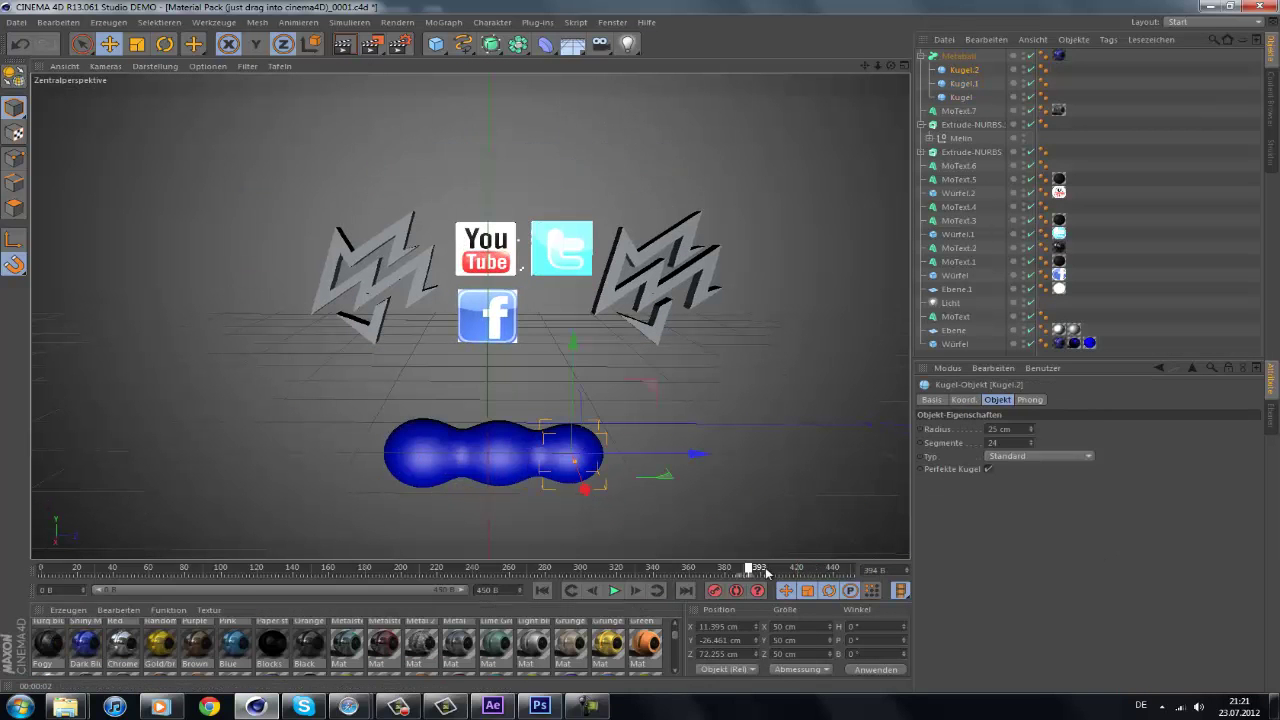
# - Keyframe Kugel.1 and Kugel moving together between frames 400 and 421, then play the animation
pyautogui.moveTo(795, 573); pyautogui.dragTo(758, 570)
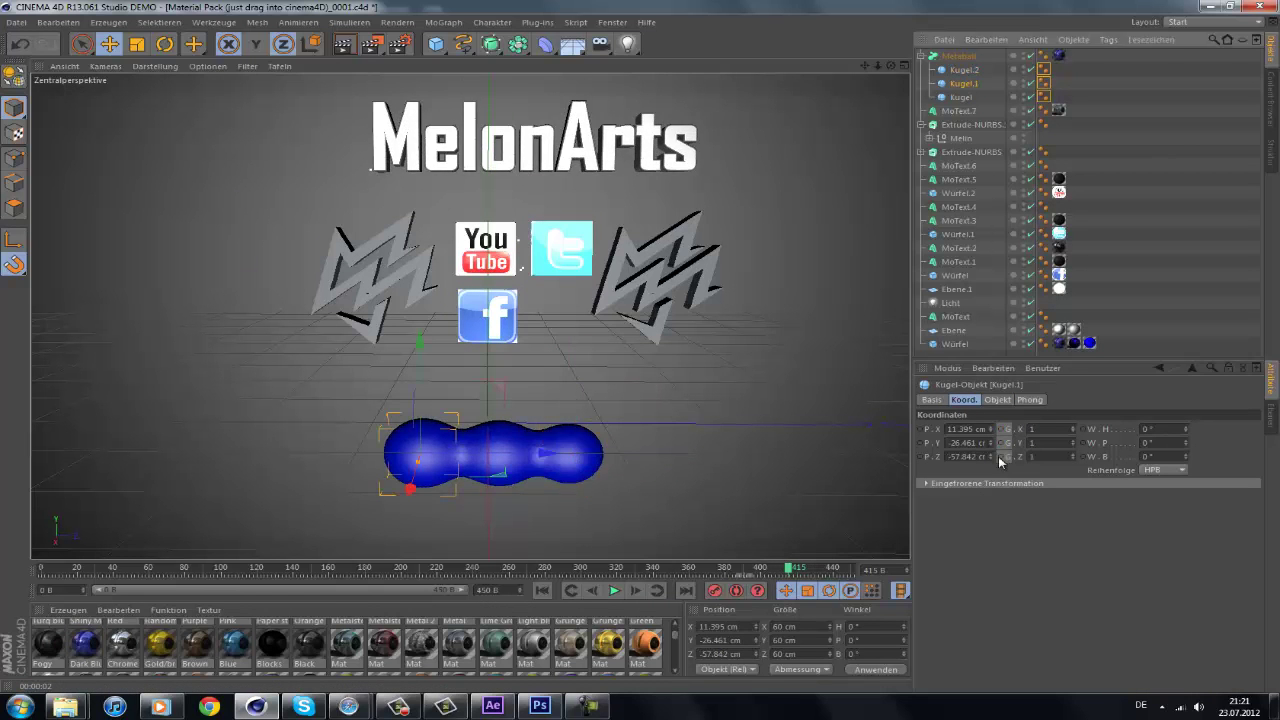
pyautogui.click(762, 570)
pyautogui.moveTo(760, 567); pyautogui.dragTo(815, 570)
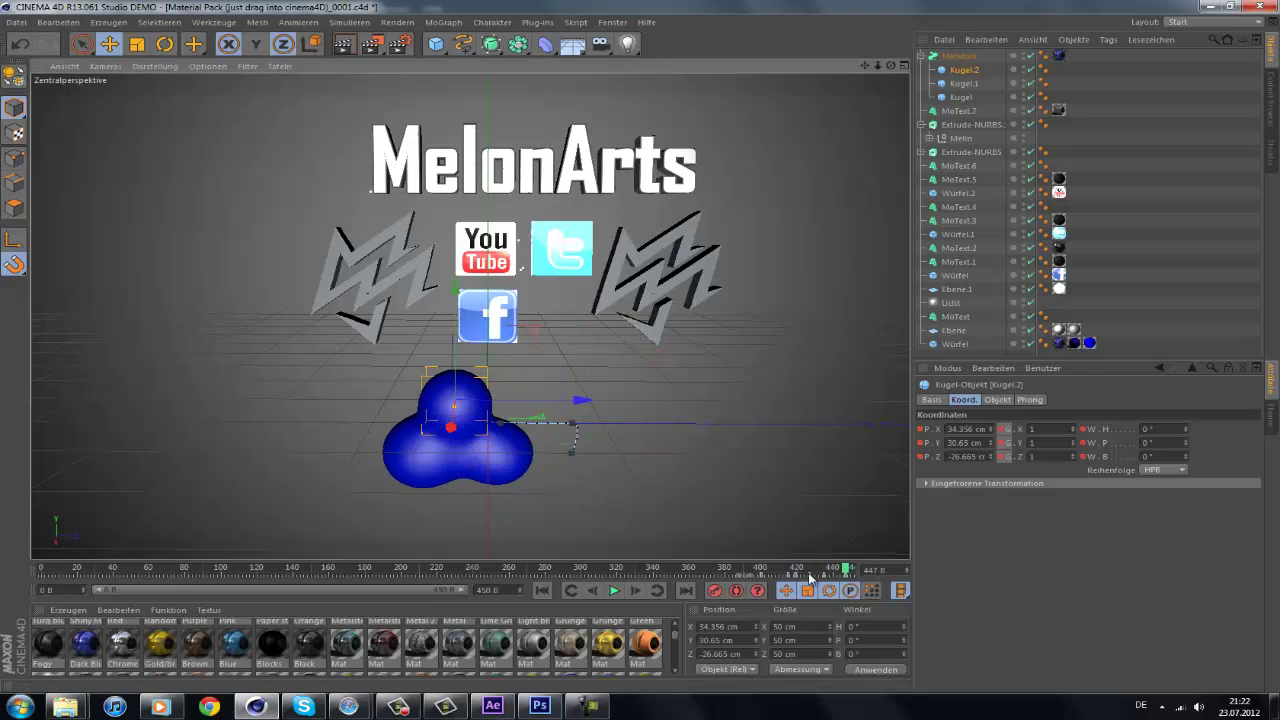
pyautogui.click(447, 458)
pyautogui.moveTo(447, 458); pyautogui.dragTo(602, 446)
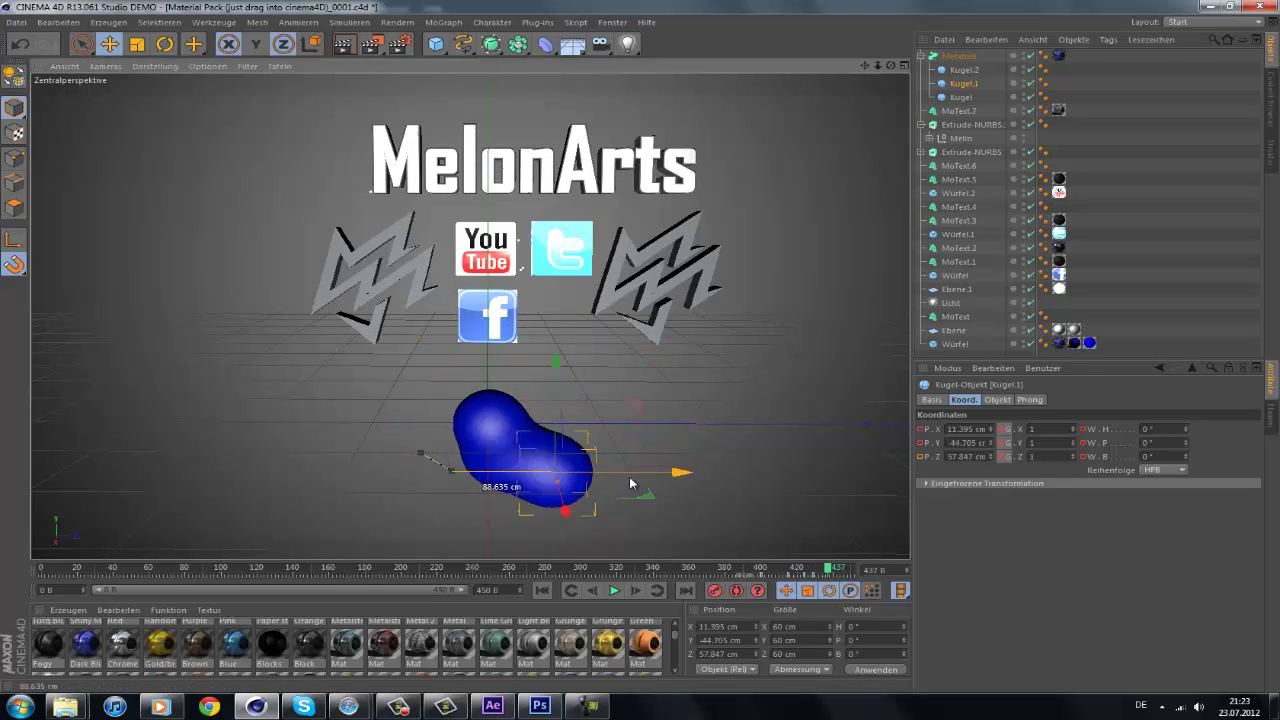
pyautogui.moveTo(845, 567); pyautogui.dragTo(798, 567)
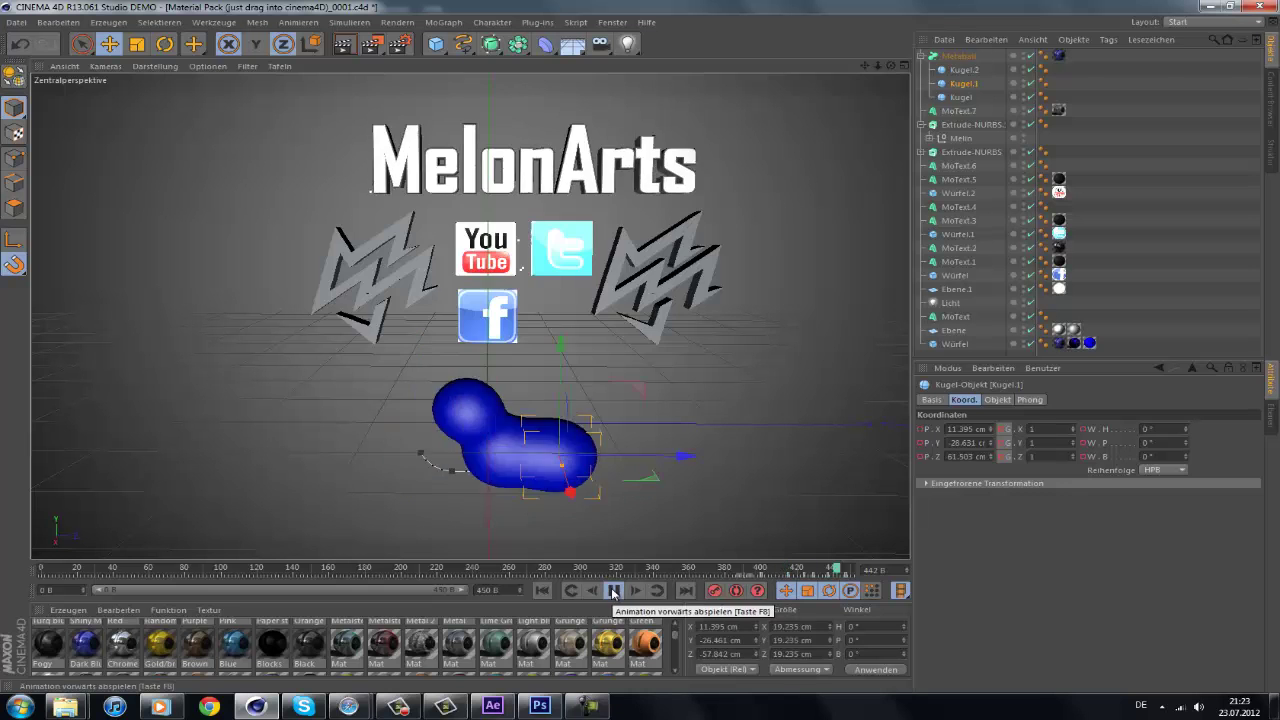
pyautogui.click(502, 453)
pyautogui.moveTo(502, 453); pyautogui.dragTo(500, 440)
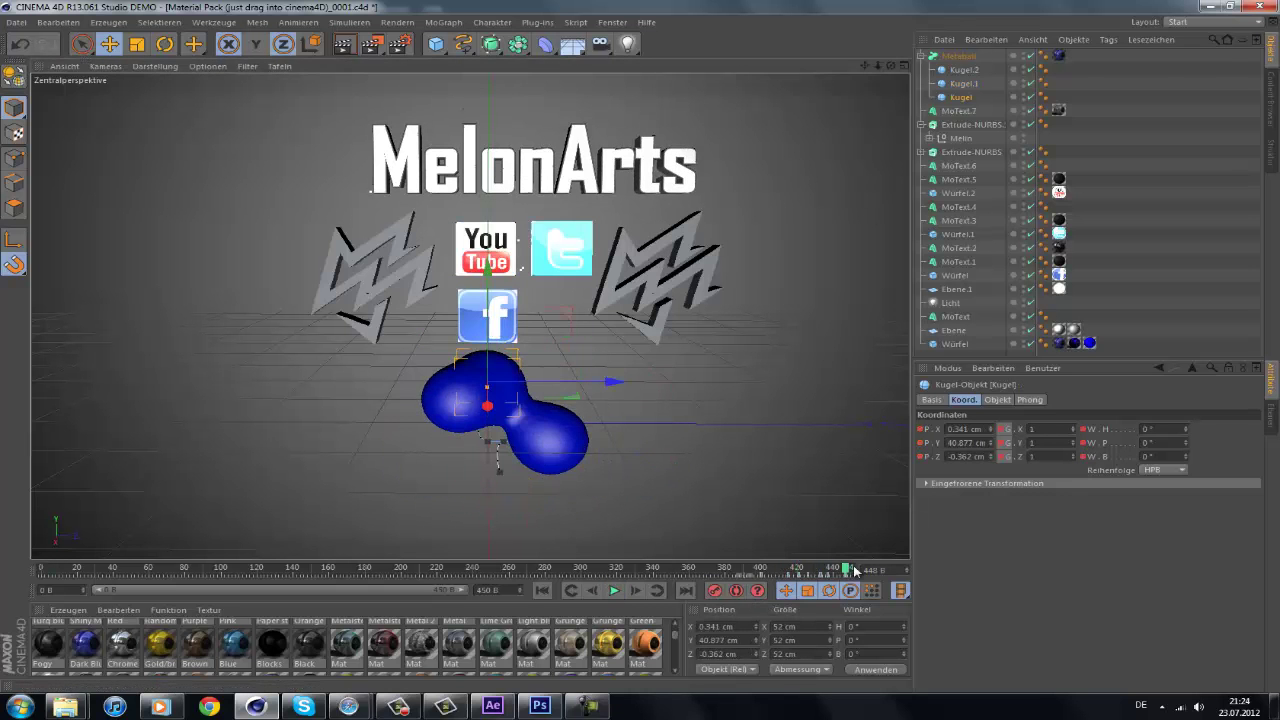
pyautogui.click(541, 590)
pyautogui.click(611, 590)
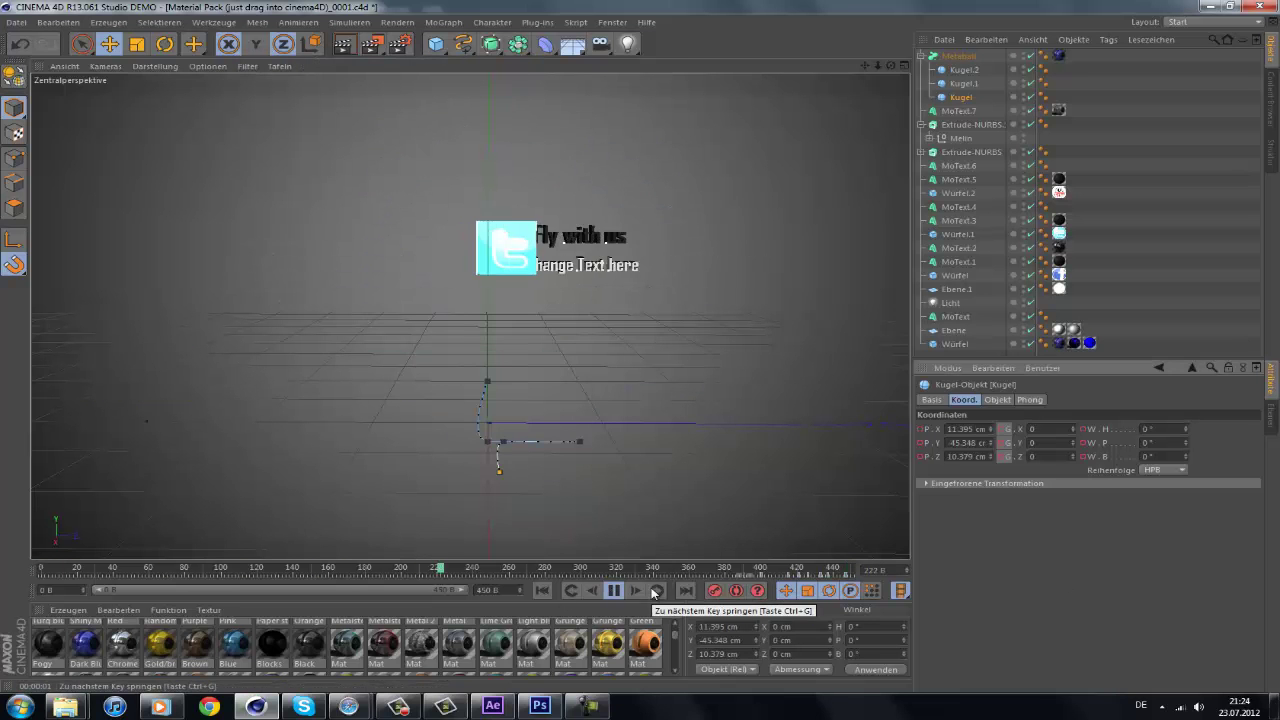
pyautogui.click(615, 590)
# - Import first.mp4 and Particles_1.wmv into the project and build the comp from them
pyautogui.hotkey('ctrl', 'b')
pyautogui.click(103, 251)
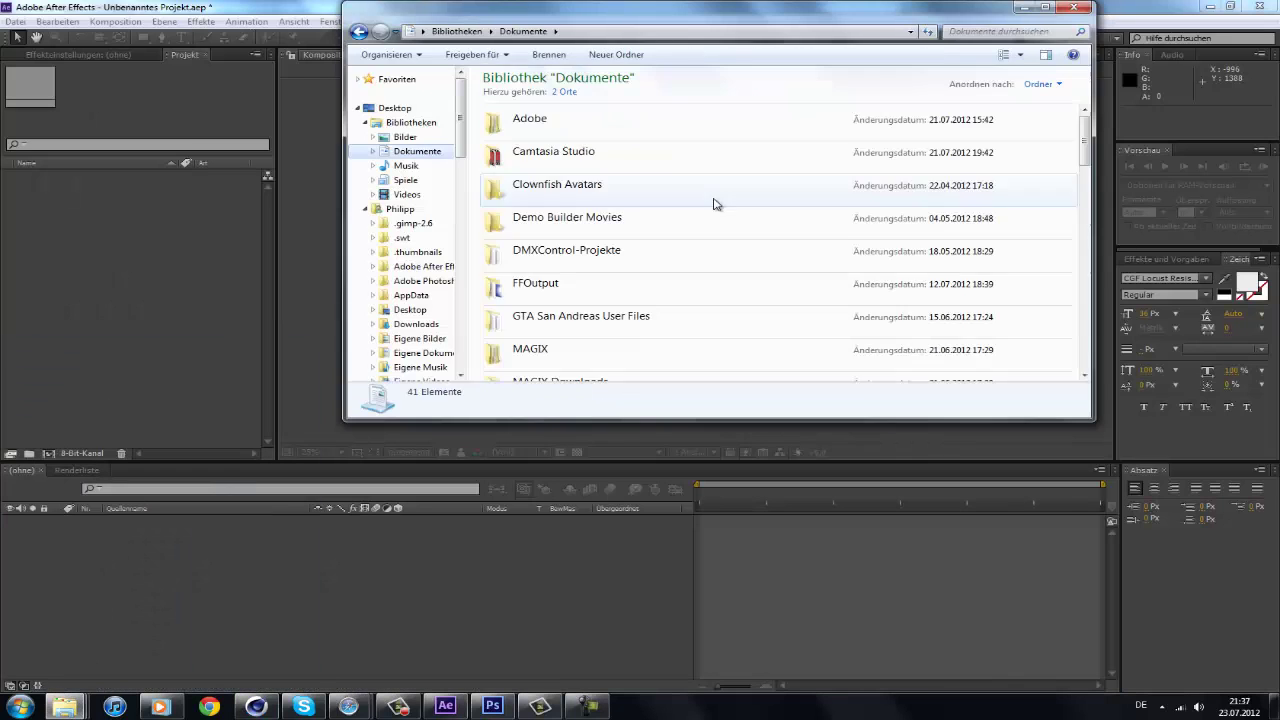
pyautogui.moveTo(547, 130); pyautogui.dragTo(149, 334)
pyautogui.click(430, 625)
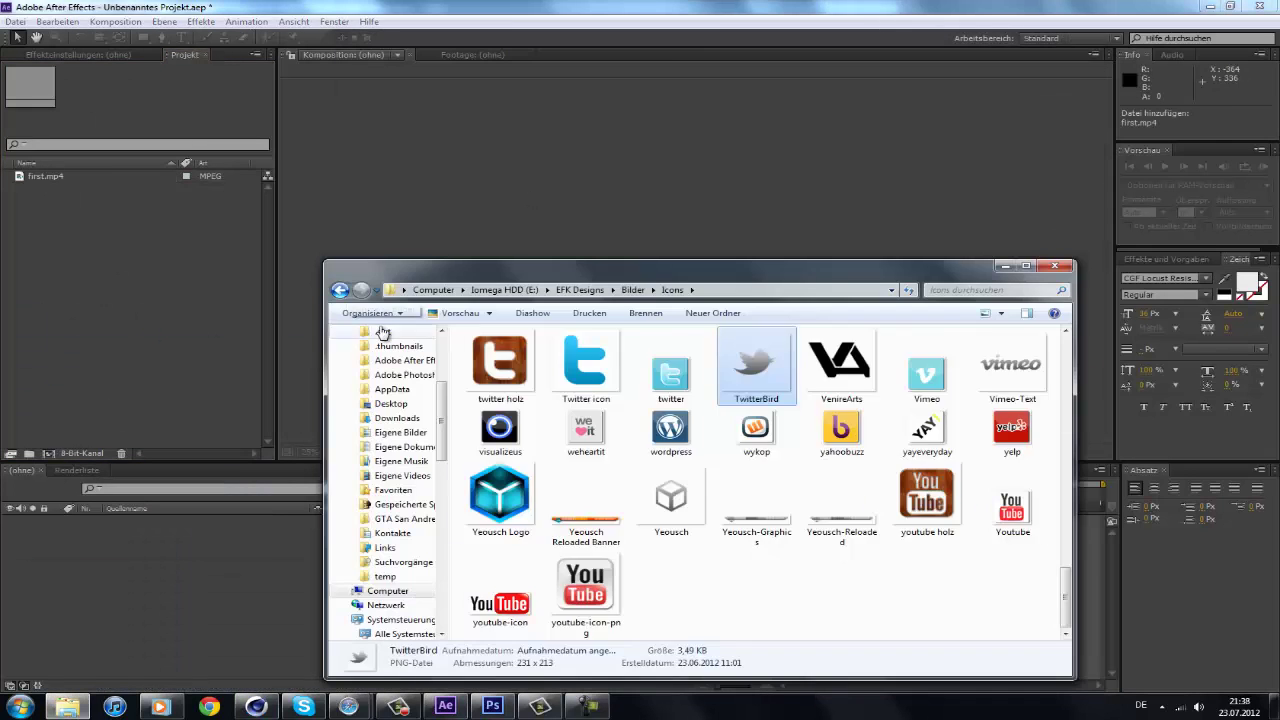
pyautogui.moveTo(925, 440); pyautogui.dragTo(214, 345)
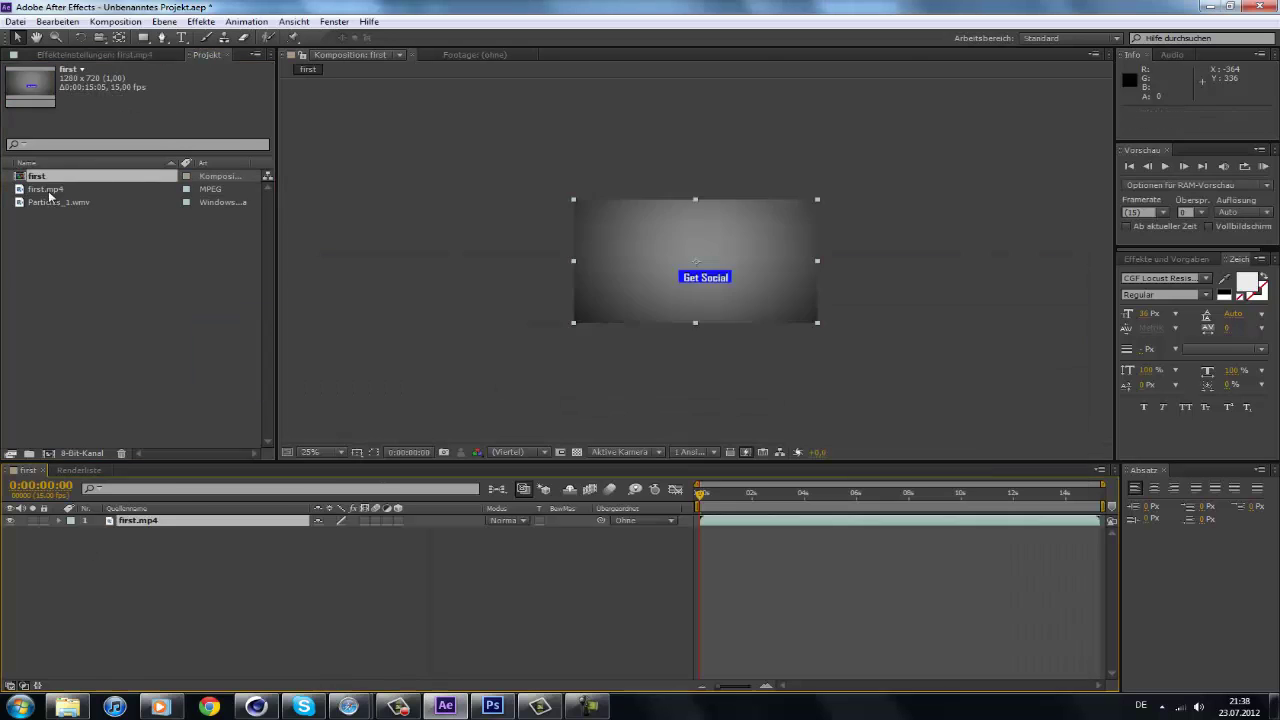
# - Set the particle layer to Aufhellen blending and apply Optical Flares to first.mp4
pyautogui.click(502, 521)
pyautogui.click(590, 248)
pyautogui.click(1170, 166)
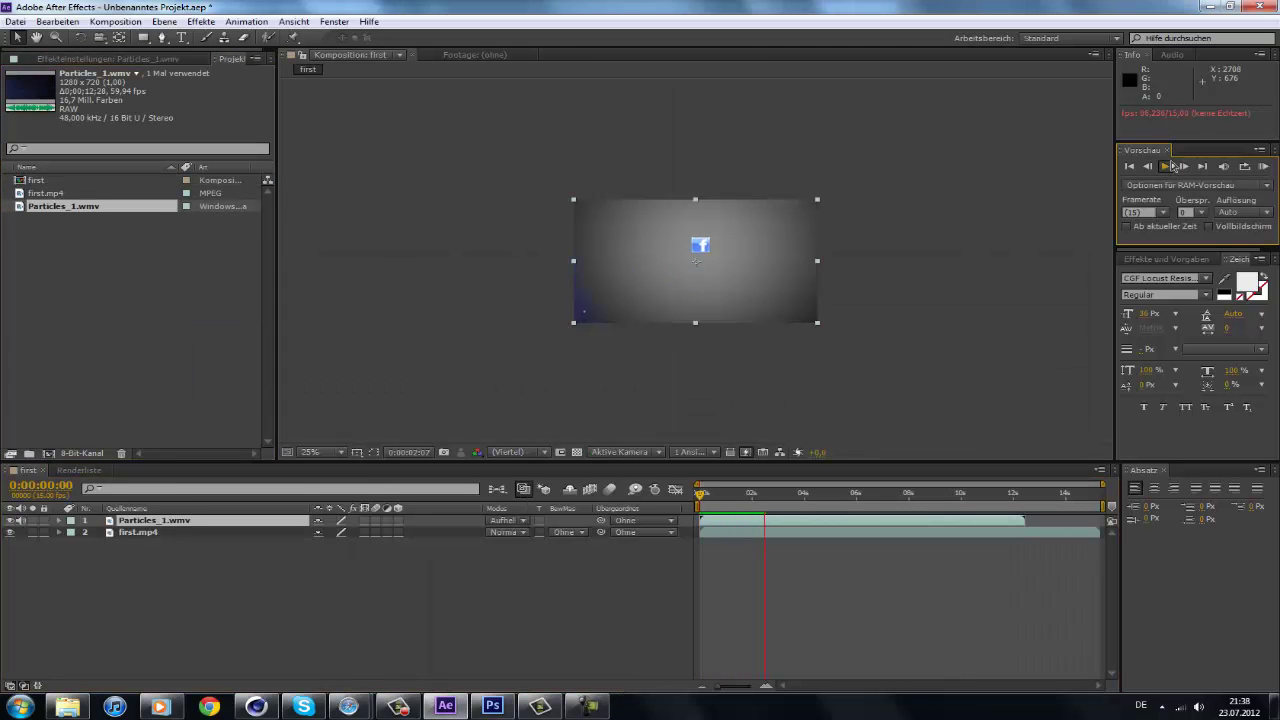
pyautogui.click(1166, 167)
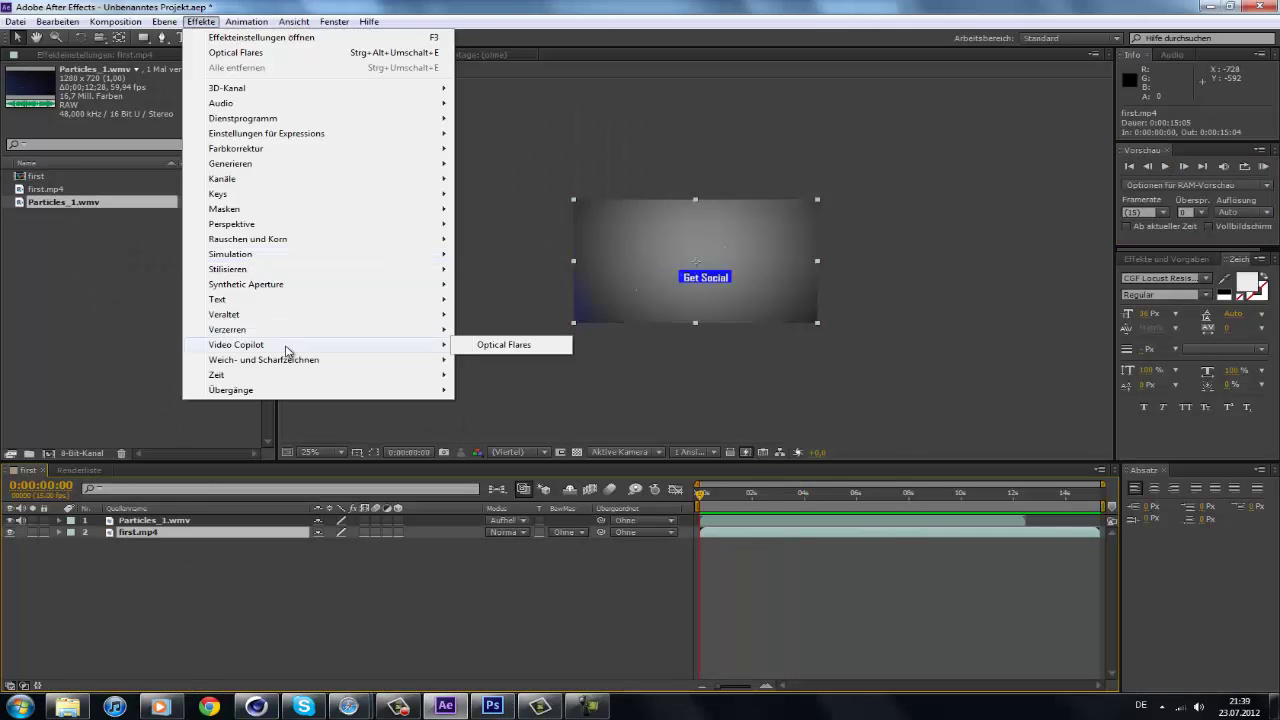
pyautogui.click(510, 343)
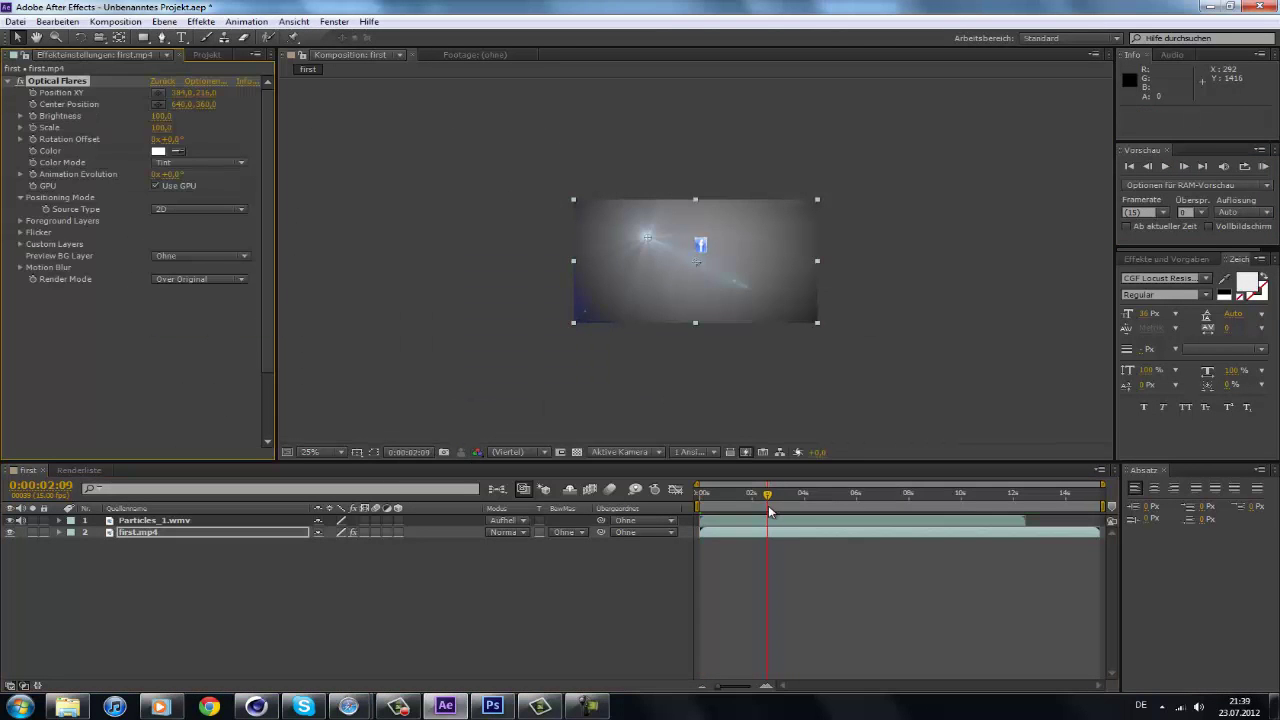
# - At 0:00:03:09, add a second Optical Flares at scale 82.4 with a cyan colour
pyautogui.moveTo(781, 511); pyautogui.dragTo(795, 497)
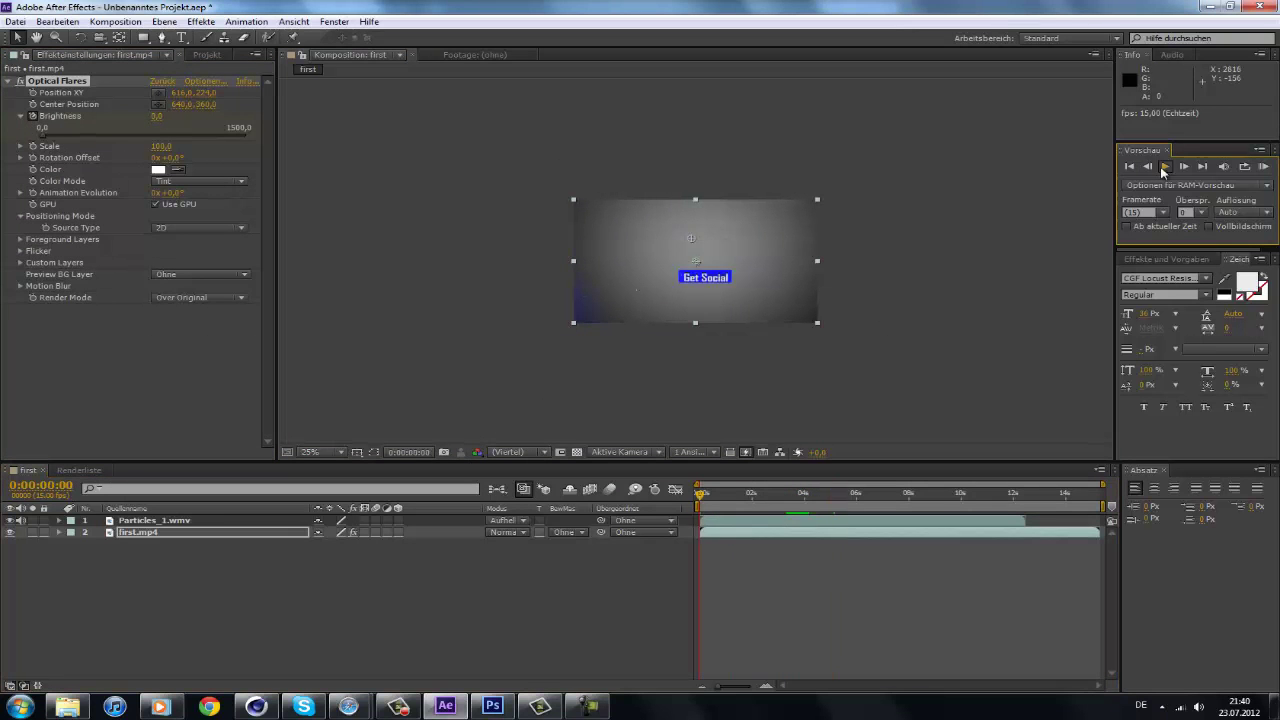
pyautogui.click(514, 343)
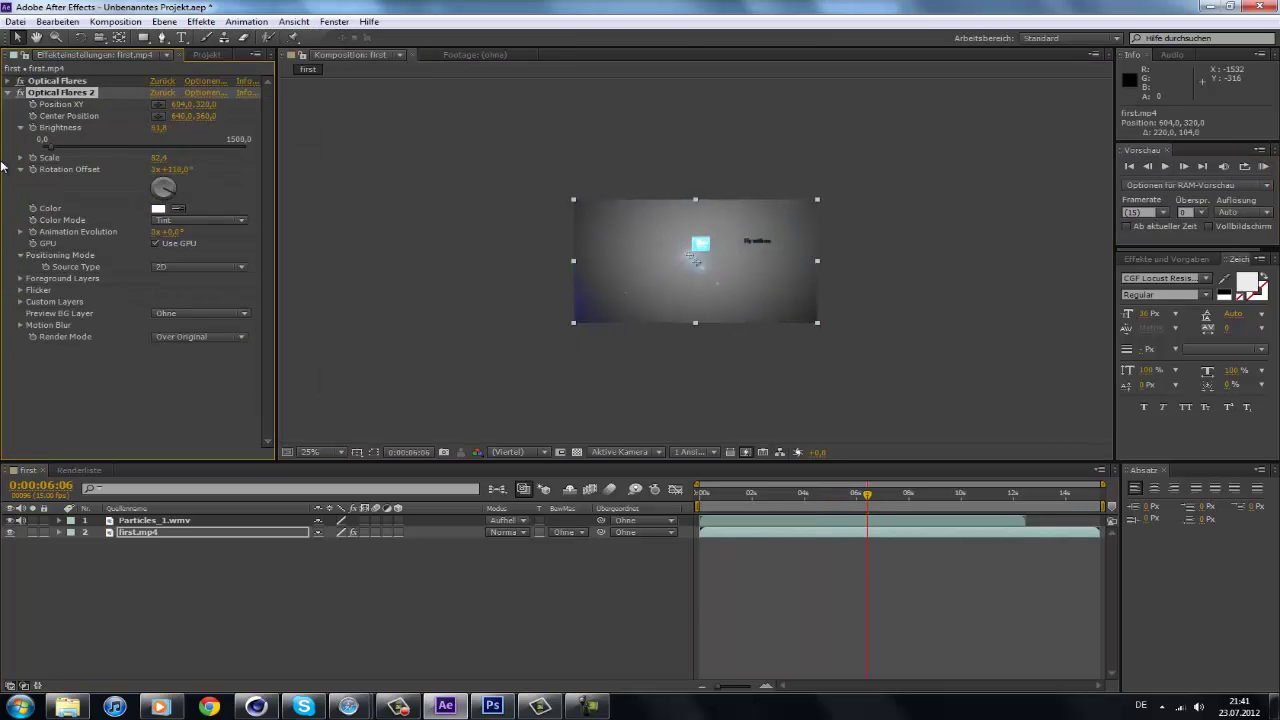
pyautogui.click(158, 181)
pyautogui.press('Return')
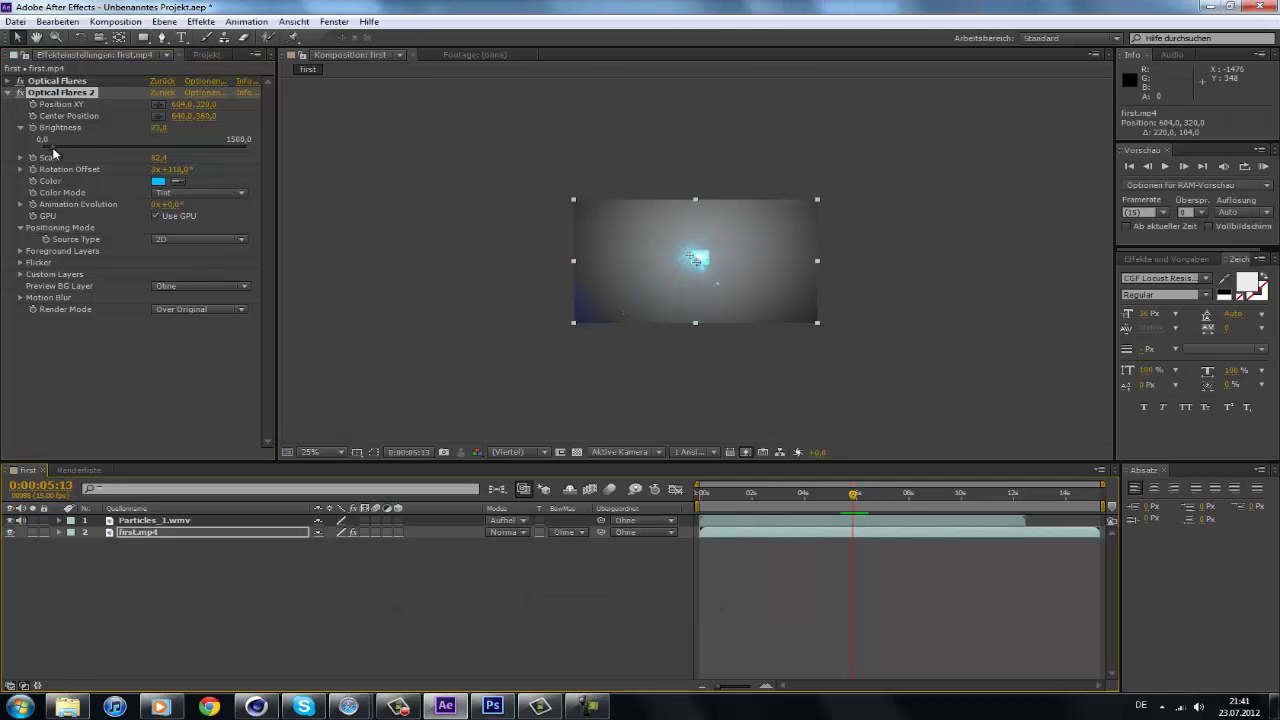
# - At 0:00:07:09, apply a third Optical Flares effect to first.mp4
pyautogui.moveTo(868, 495); pyautogui.dragTo(882, 495)
pyautogui.click(899, 493)
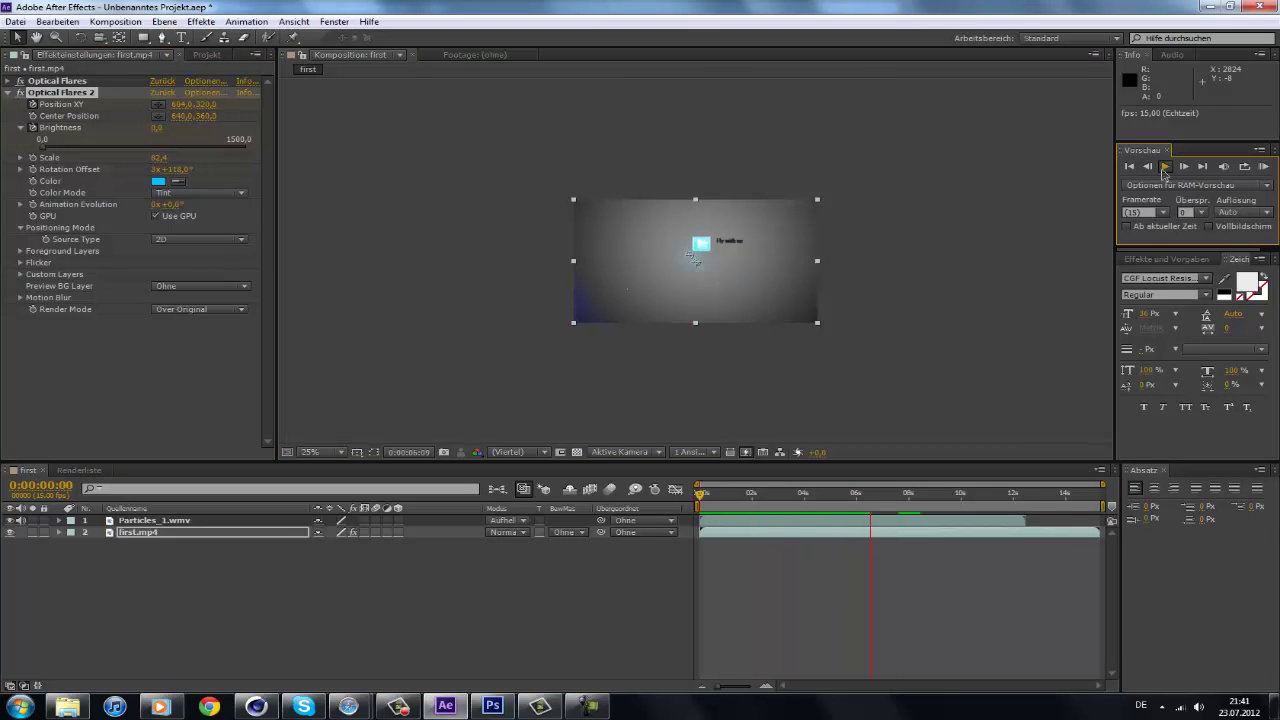
pyautogui.click(201, 21)
pyautogui.click(490, 350)
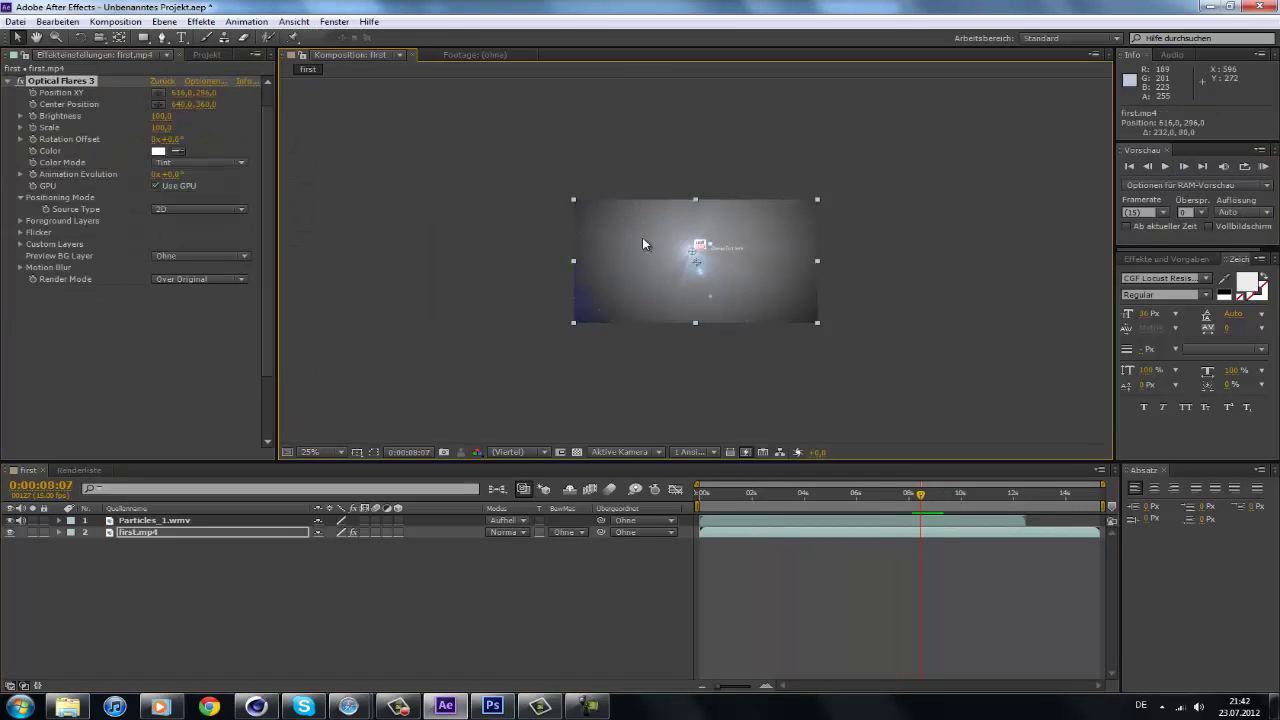
# - Bring the red third flare's Brightness down to 0 at about the 10-second mark
pyautogui.click(21, 119)
pyautogui.click(933, 494)
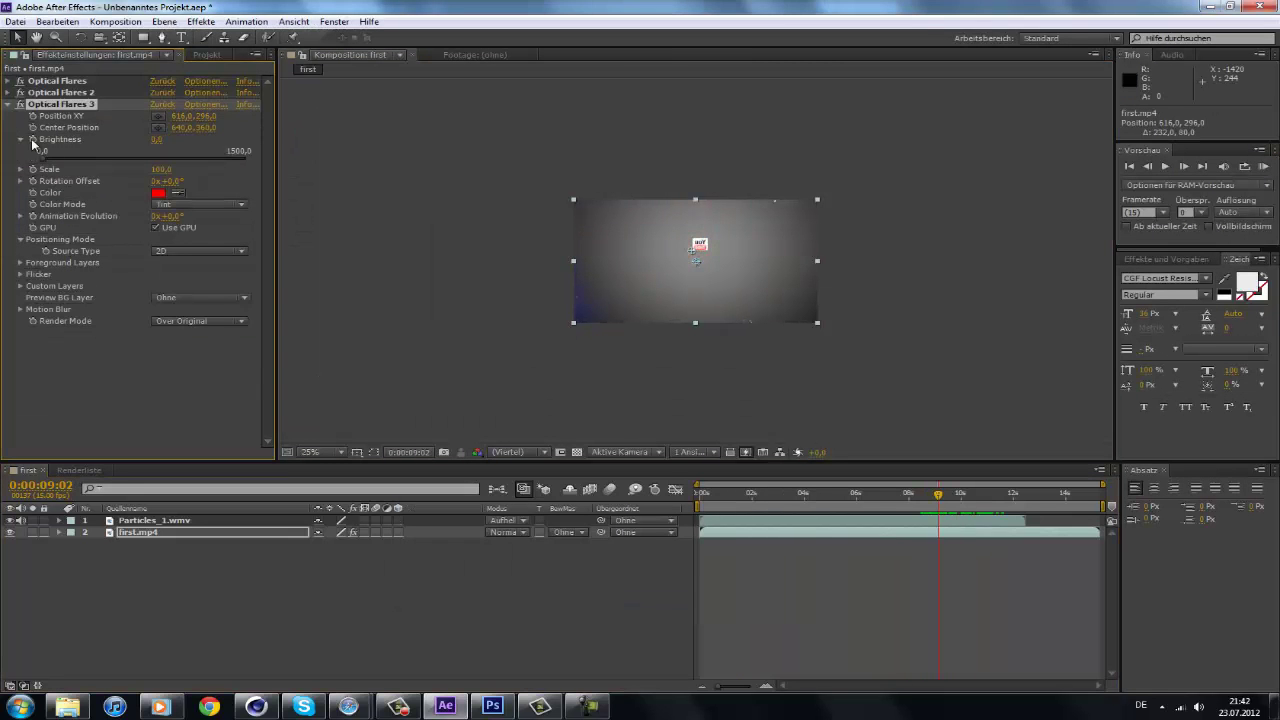
pyautogui.moveTo(951, 498); pyautogui.dragTo(958, 497)
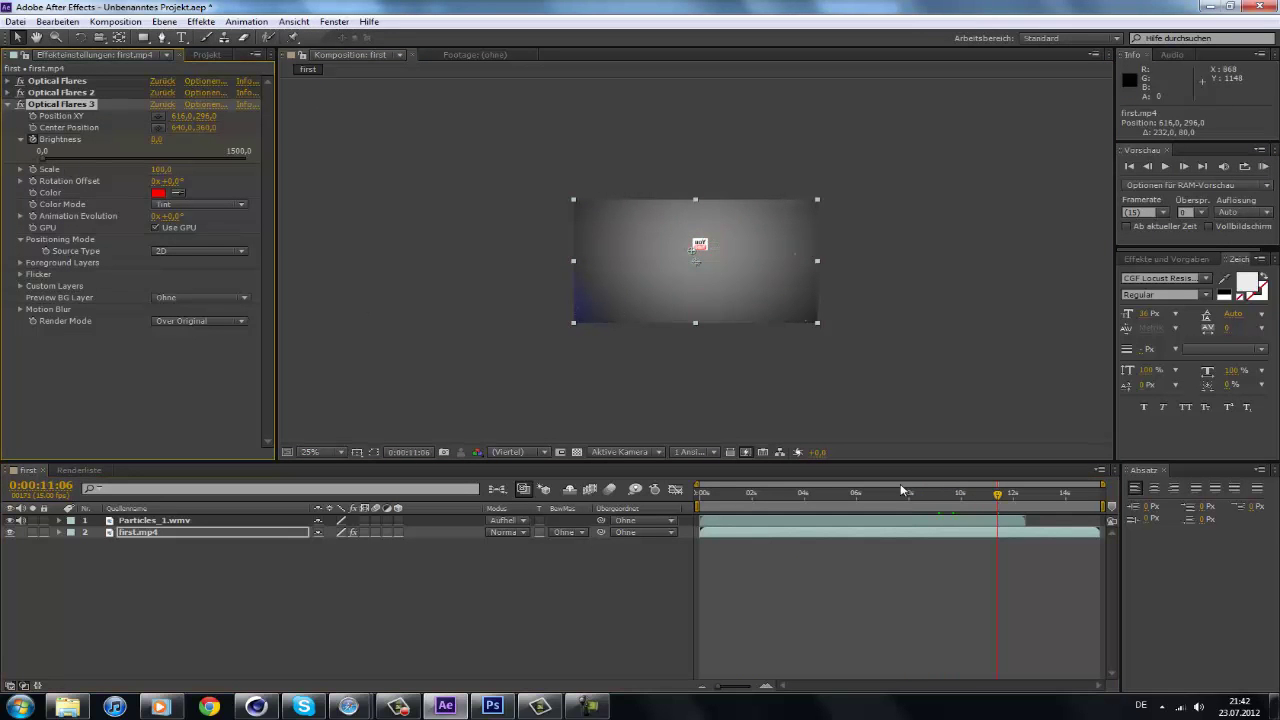
pyautogui.click(21, 139)
pyautogui.moveTo(910, 495); pyautogui.dragTo(938, 492)
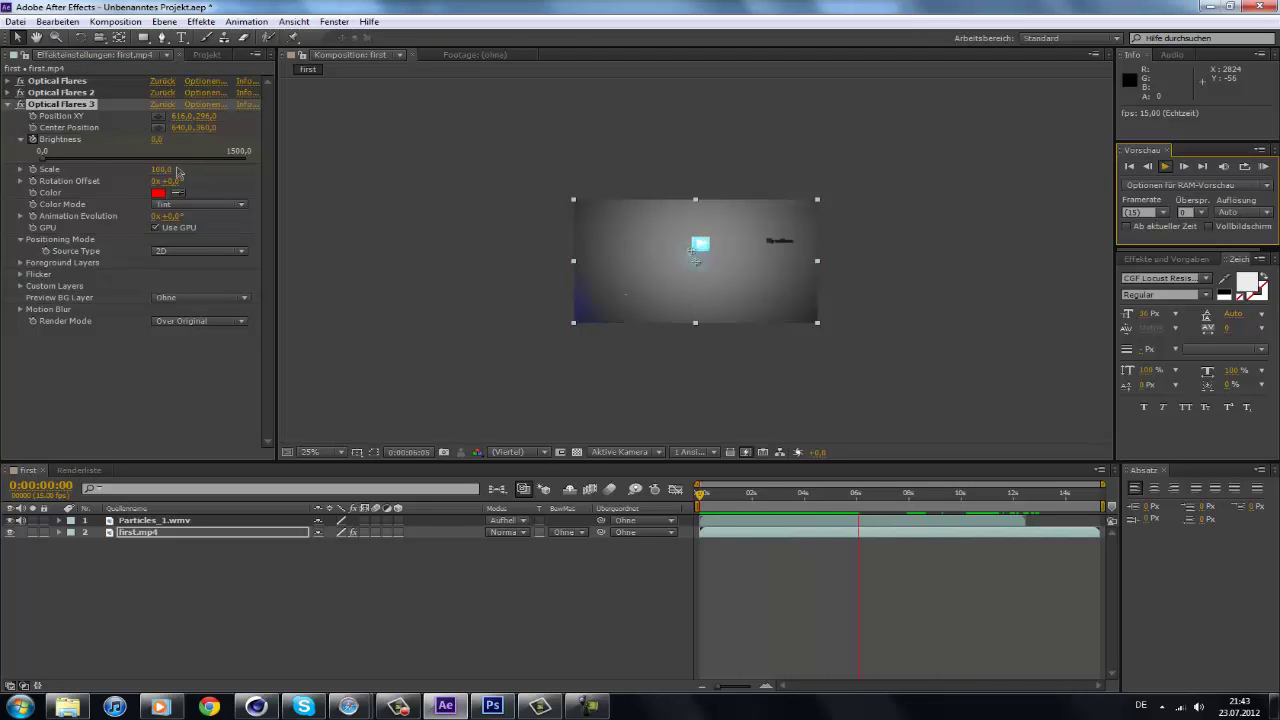
pyautogui.click(925, 498)
pyautogui.moveTo(945, 499); pyautogui.dragTo(965, 497)
pyautogui.click(20, 139)
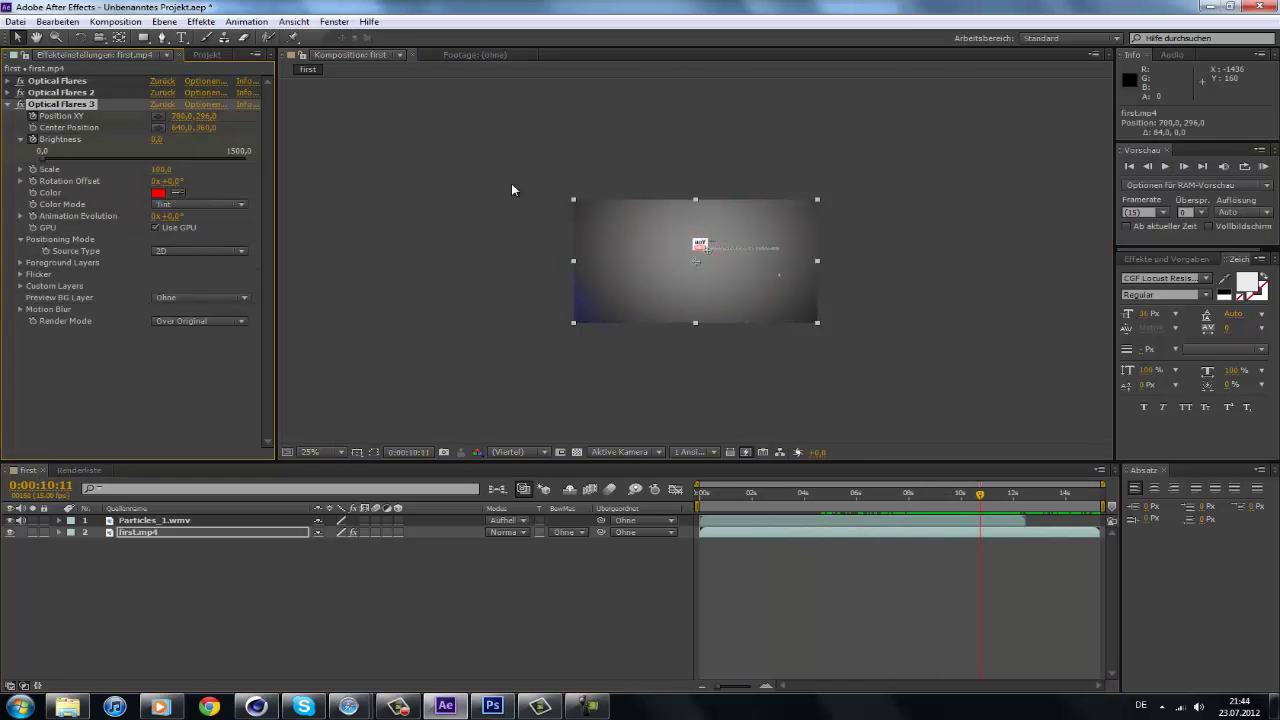
pyautogui.moveTo(848, 502); pyautogui.dragTo(865, 500)
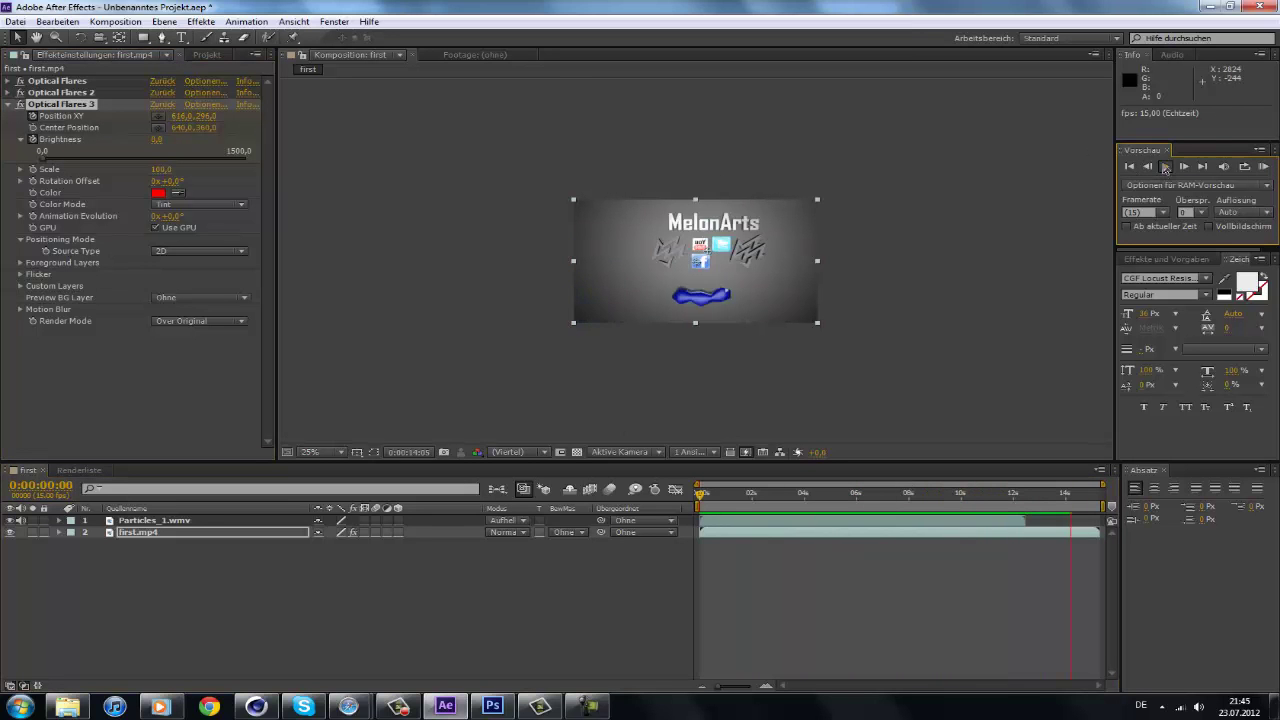
# - At 14 seconds, reapply the flare as Optical Flares 4 and preview the comp
pyautogui.moveTo(1051, 500); pyautogui.dragTo(1068, 495)
pyautogui.hotkey('ctrl', 'alt', 'shift', 'e')
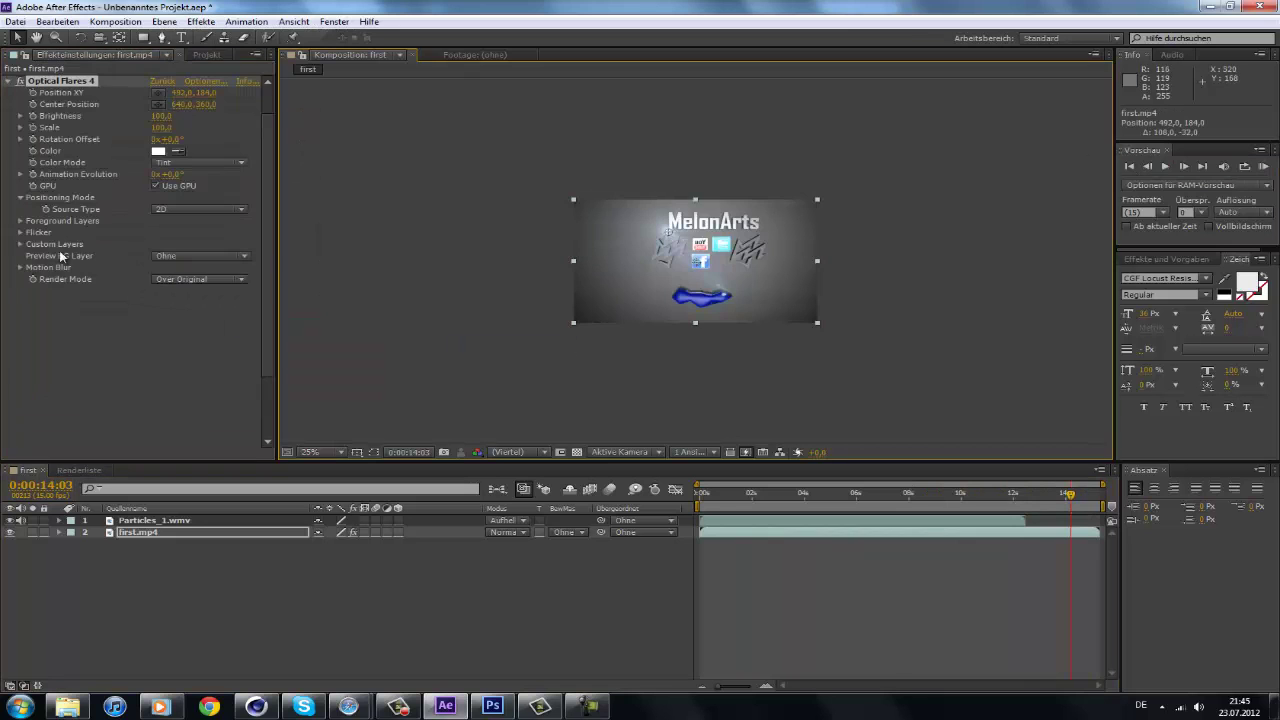
pyautogui.click(20, 256)
pyautogui.click(33, 268)
pyautogui.click(20, 256)
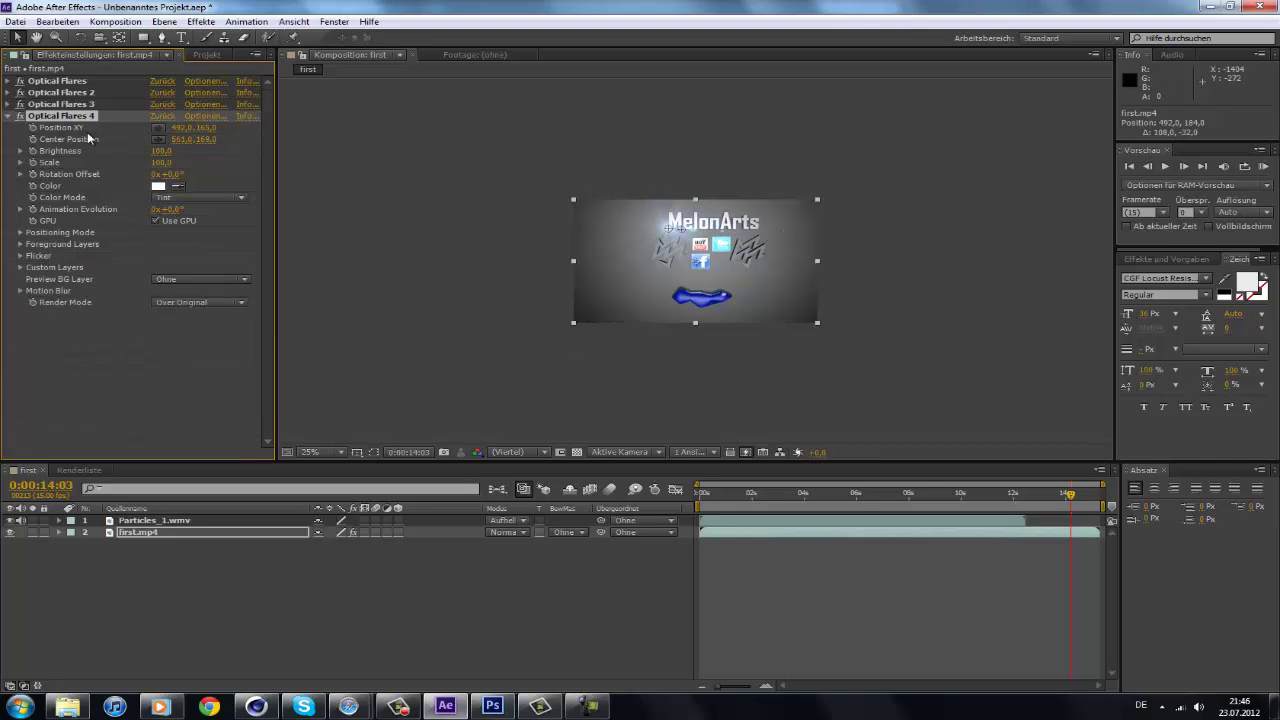
pyautogui.click(1163, 168)
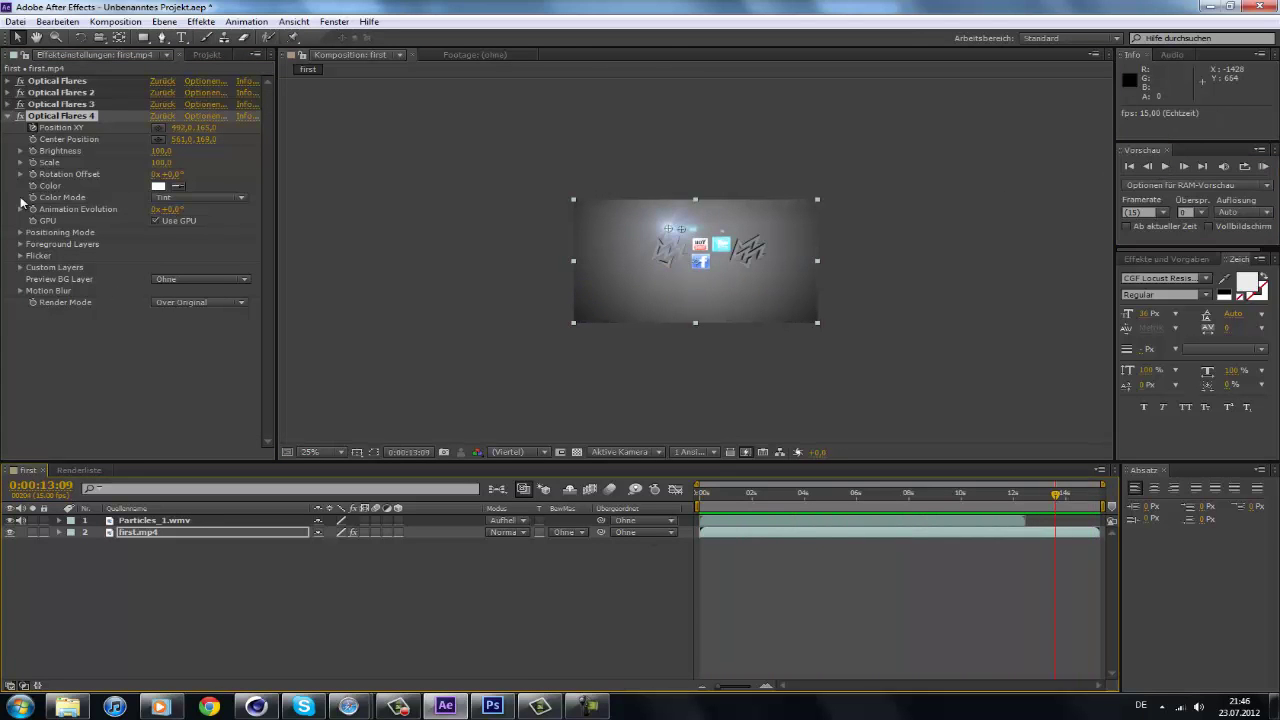
# - Lower Optical Flares 4's Brightness to 28.1 and preview the result
pyautogui.click(20, 150)
pyautogui.click(45, 170)
pyautogui.click(1147, 167)
pyautogui.click(8, 116)
pyautogui.click(1165, 167)
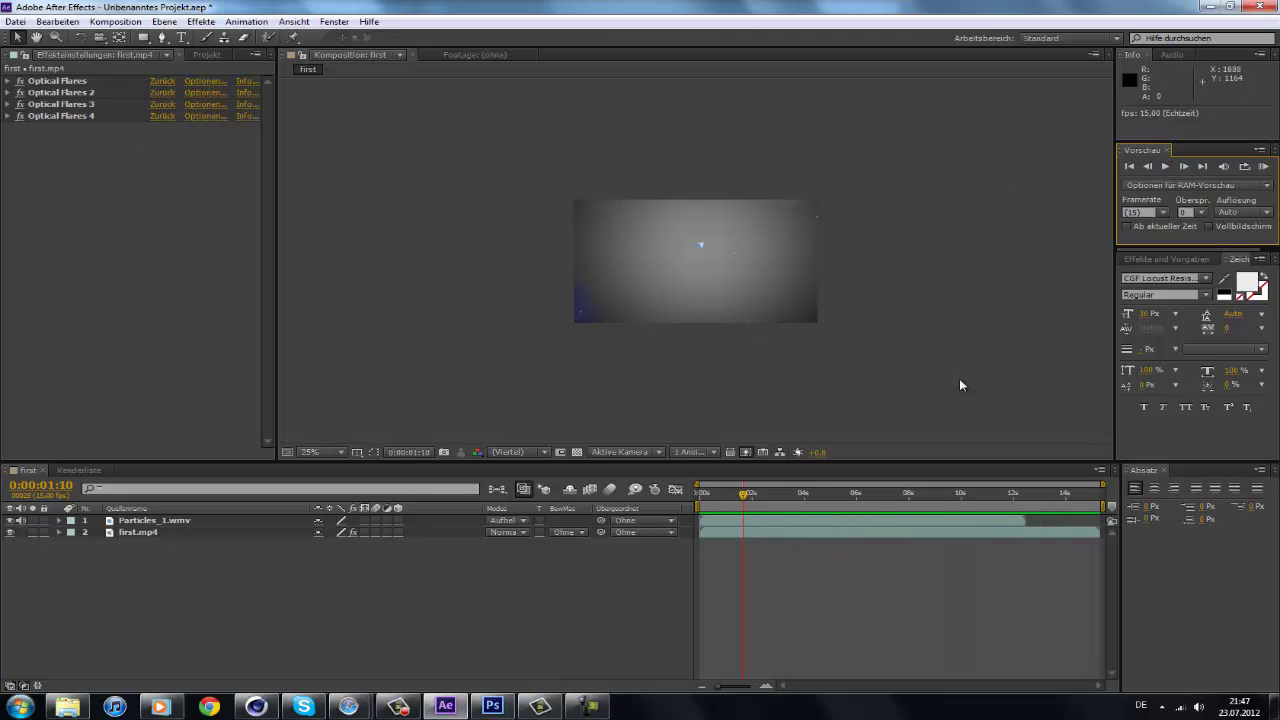
# - Preview the comp with the second Particles_1.wmv layer and the Grunge and underwater test clips
pyautogui.click(1185, 168)
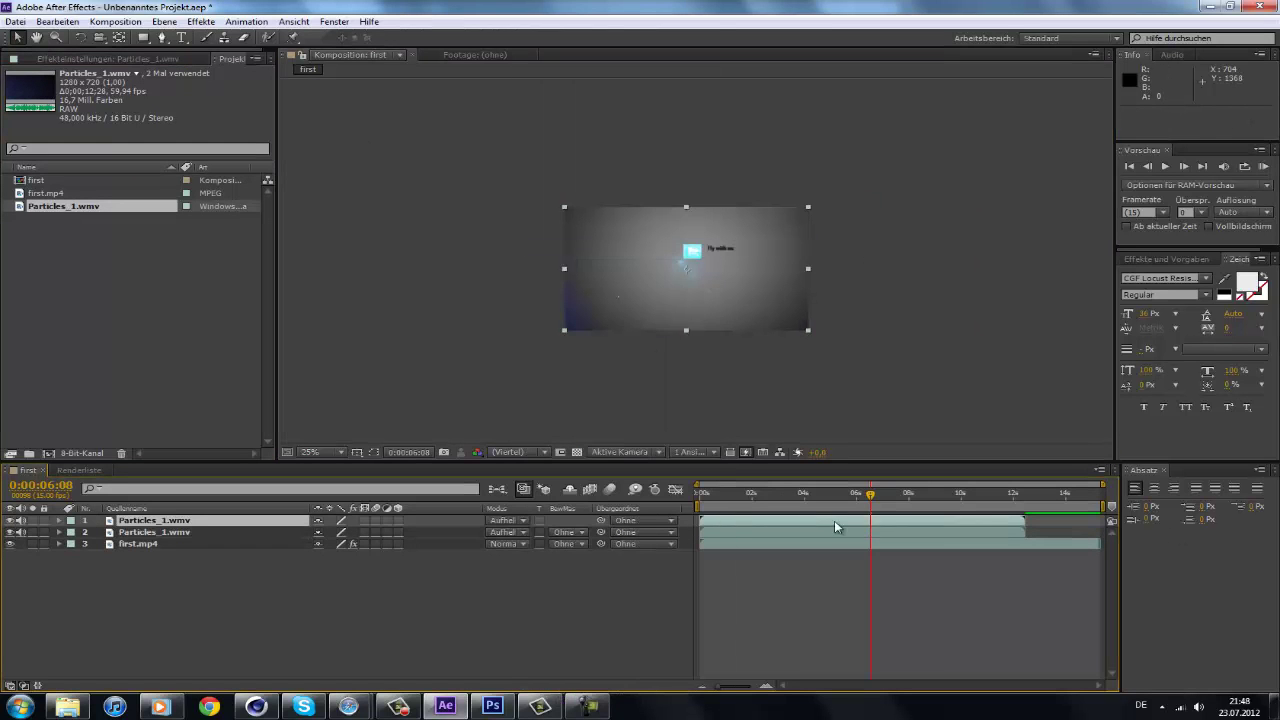
pyautogui.press('space')
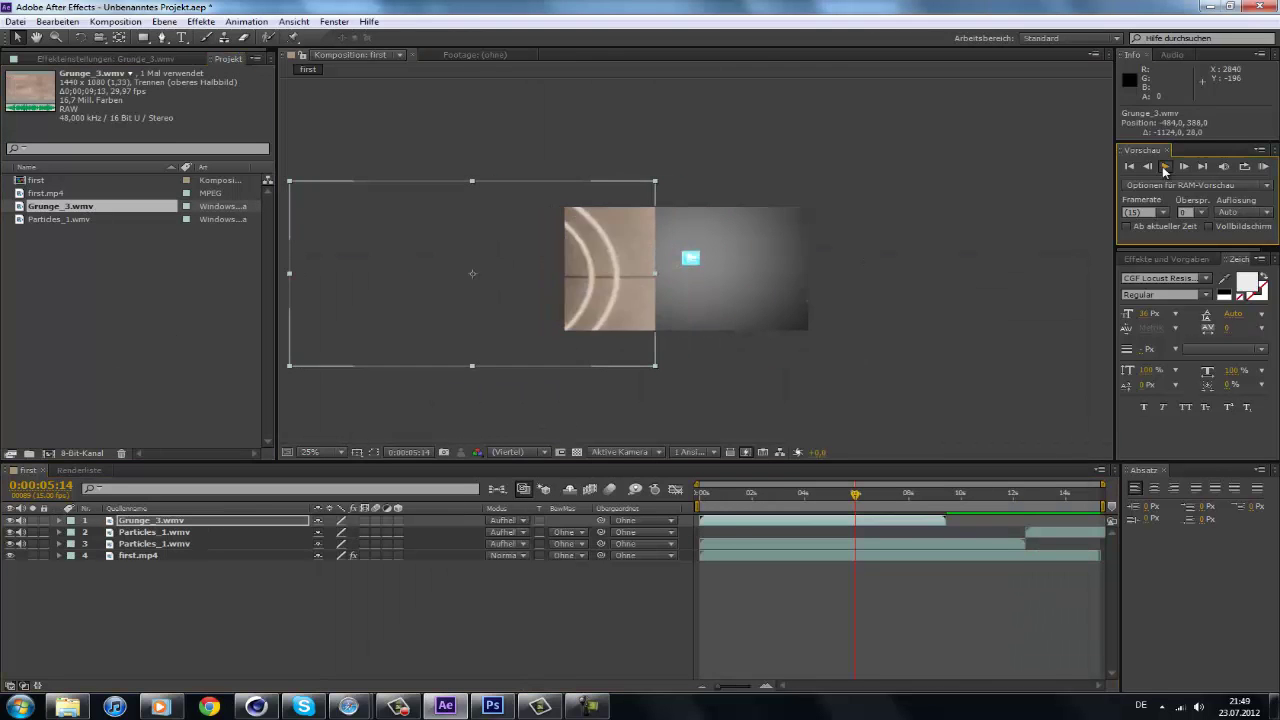
pyautogui.click(1164, 167)
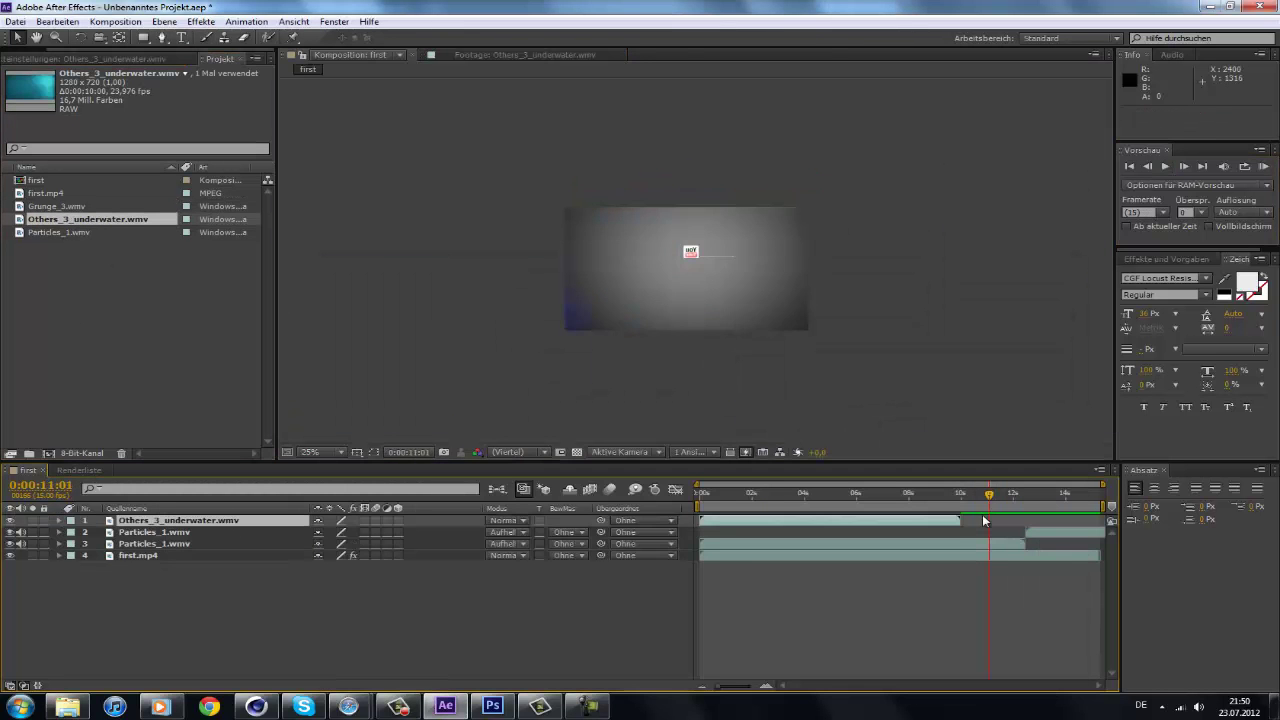
pyautogui.click(1164, 167)
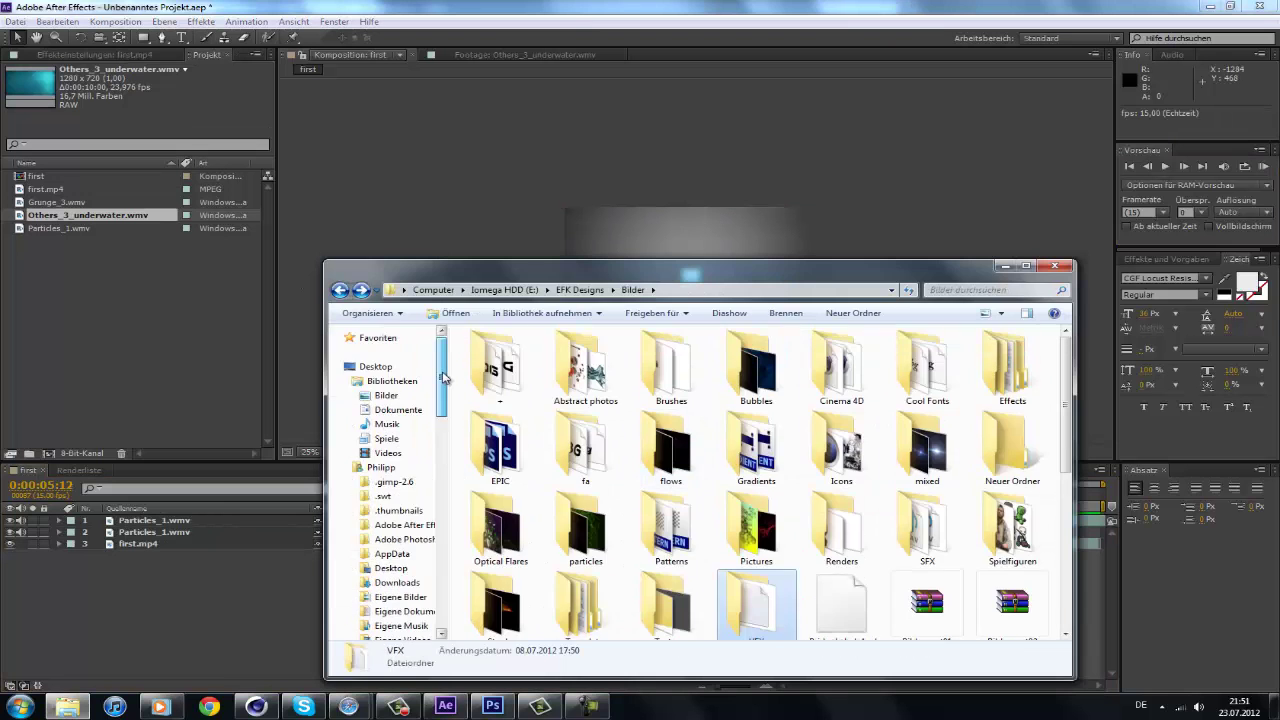
# - Import the maus1.png hand cursor and animate it from the Get Social frame
pyautogui.click(380, 406)
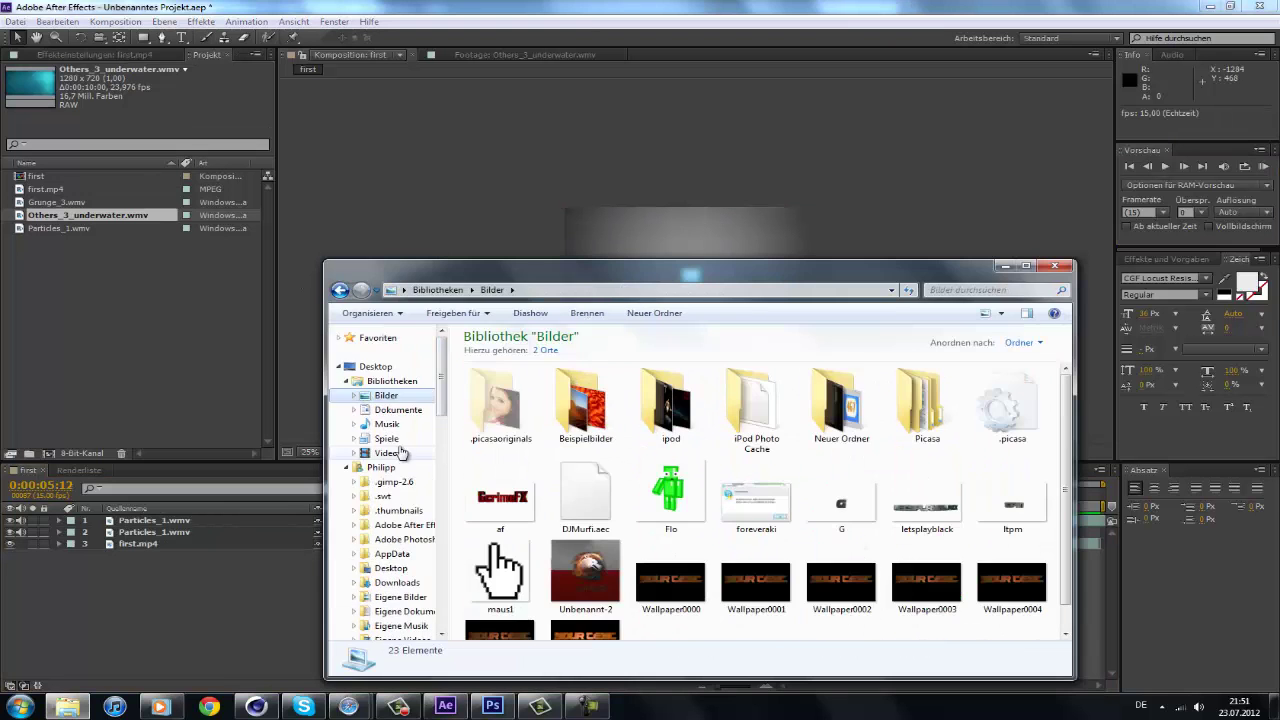
pyautogui.moveTo(697, 268); pyautogui.dragTo(725, 338)
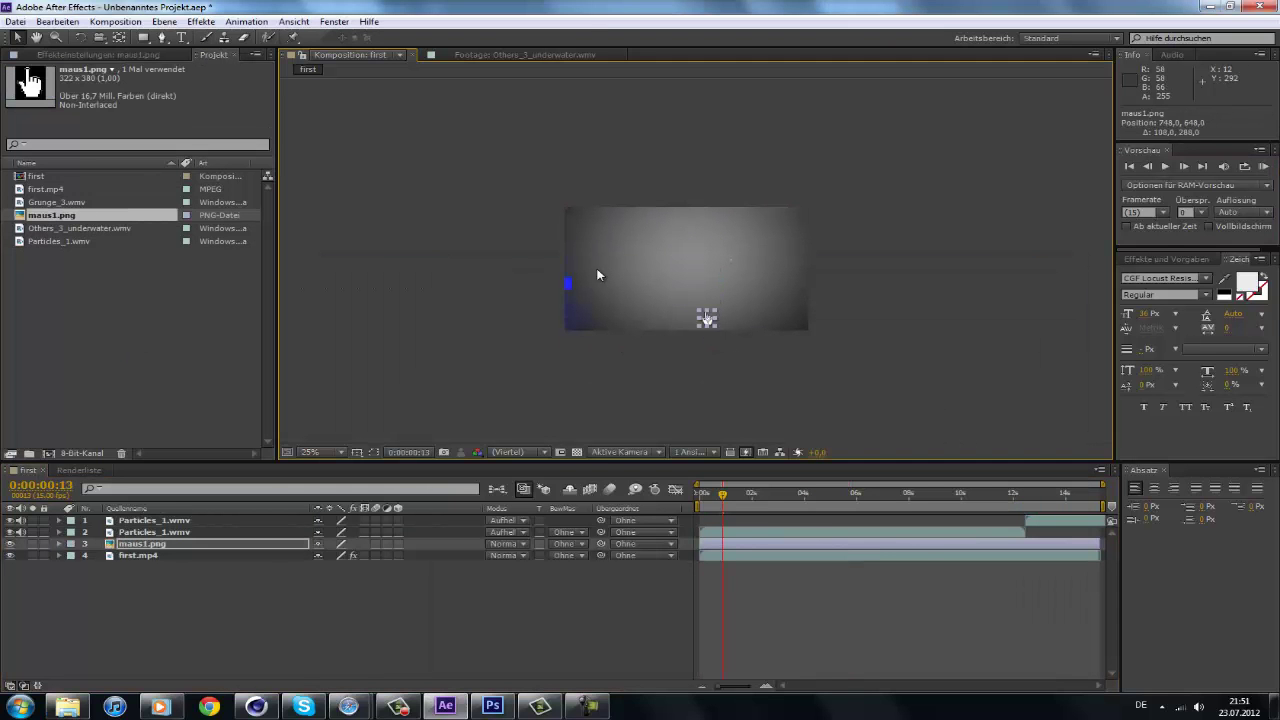
pyautogui.moveTo(727, 503); pyautogui.dragTo(712, 495)
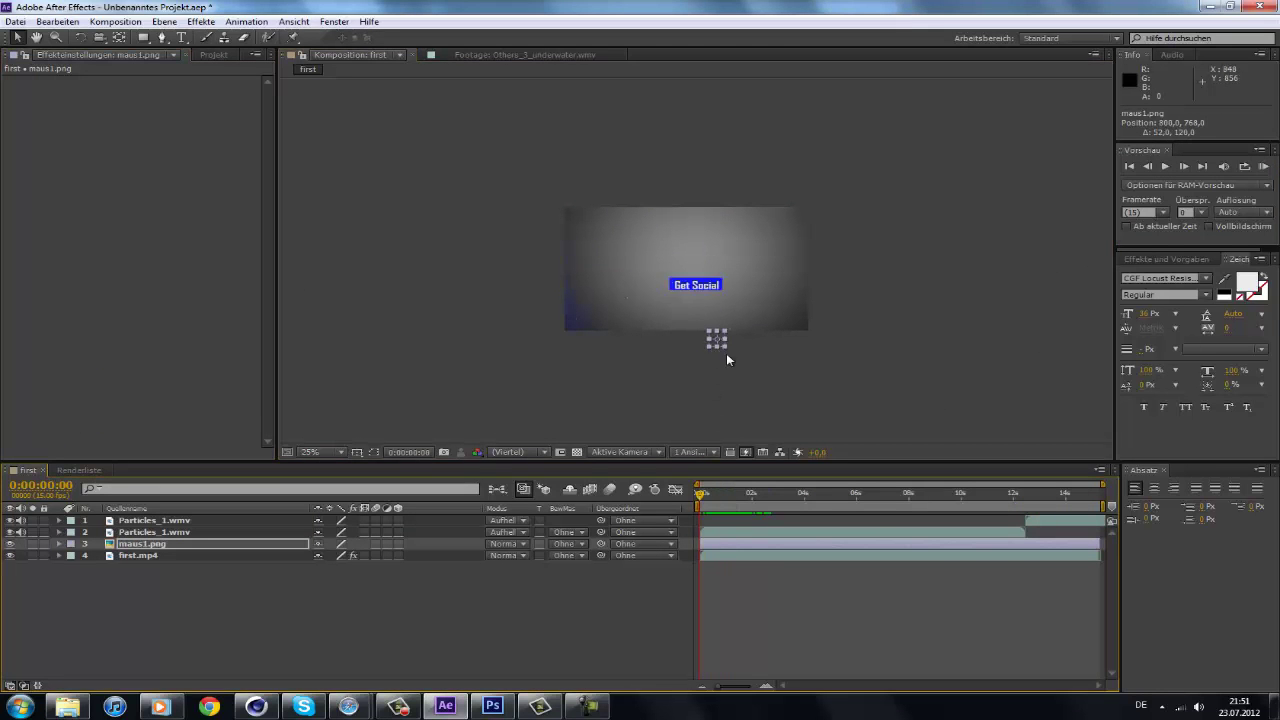
pyautogui.click(655, 489)
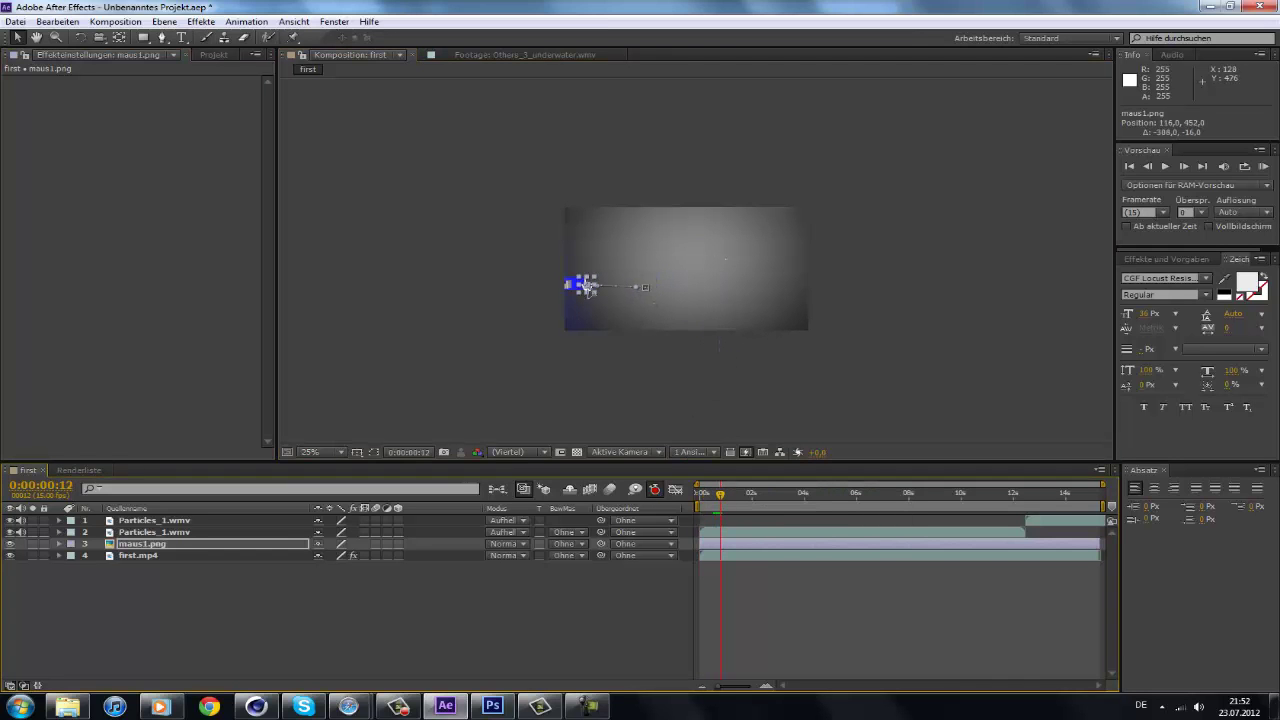
pyautogui.click(1129, 167)
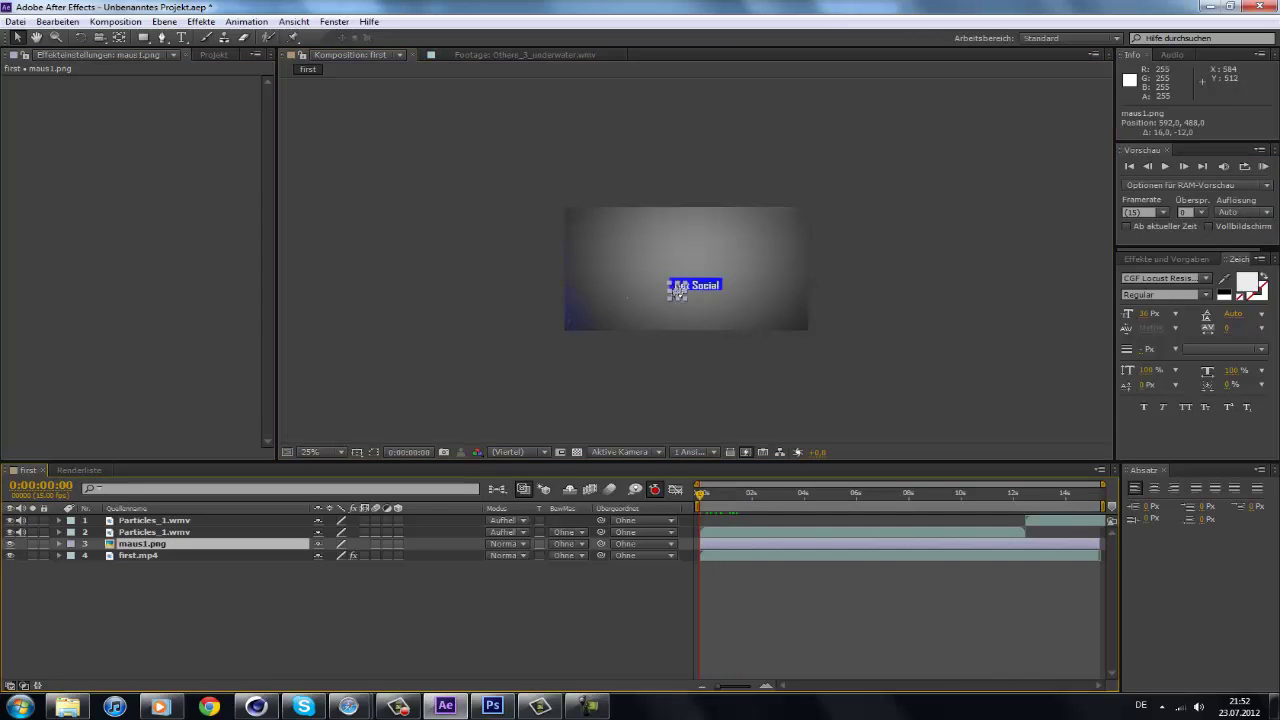
pyautogui.click(1133, 176)
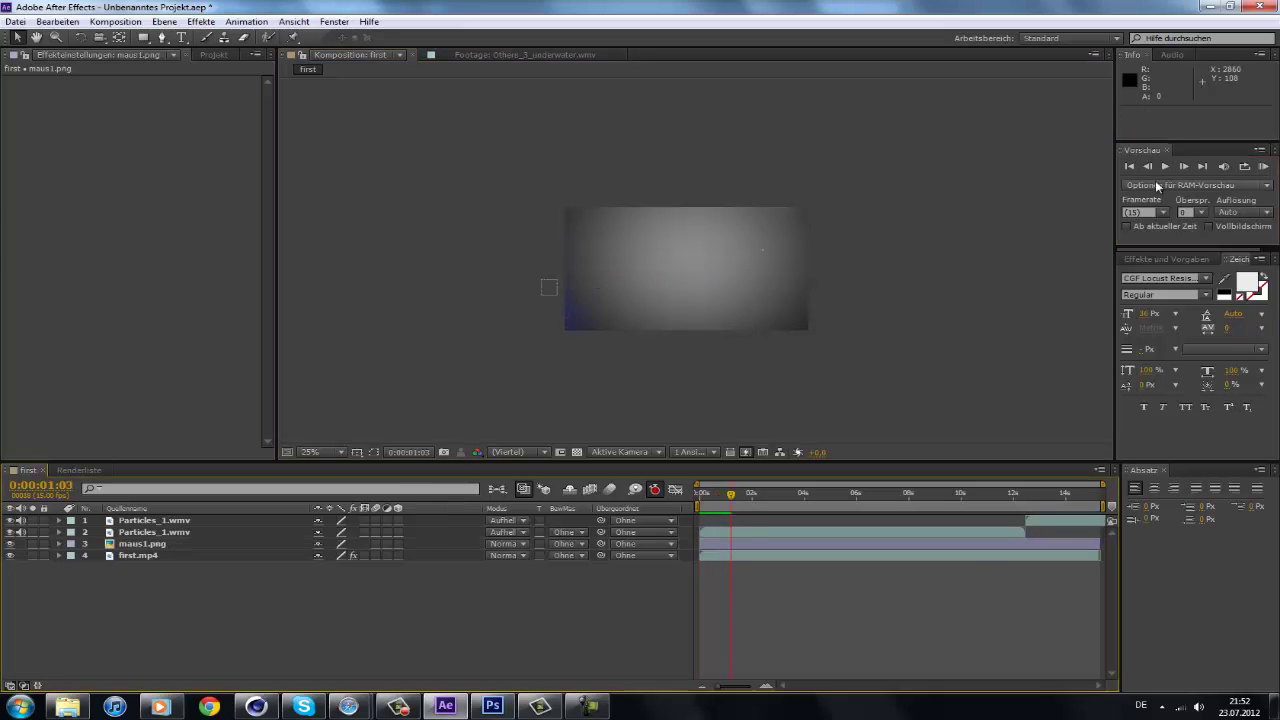
pyautogui.click(549, 286)
# - Shift the cursor's end position further left around 12 seconds and preview it
pyautogui.click(857, 494)
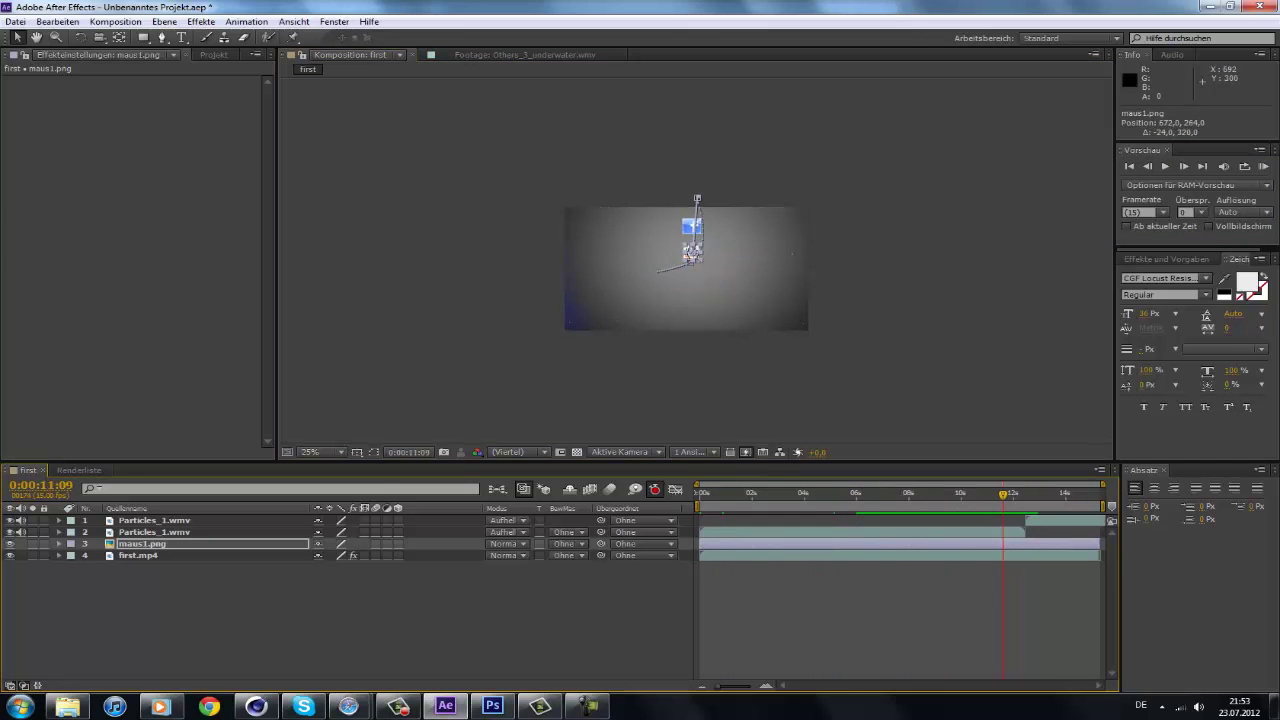
pyautogui.click(1164, 172)
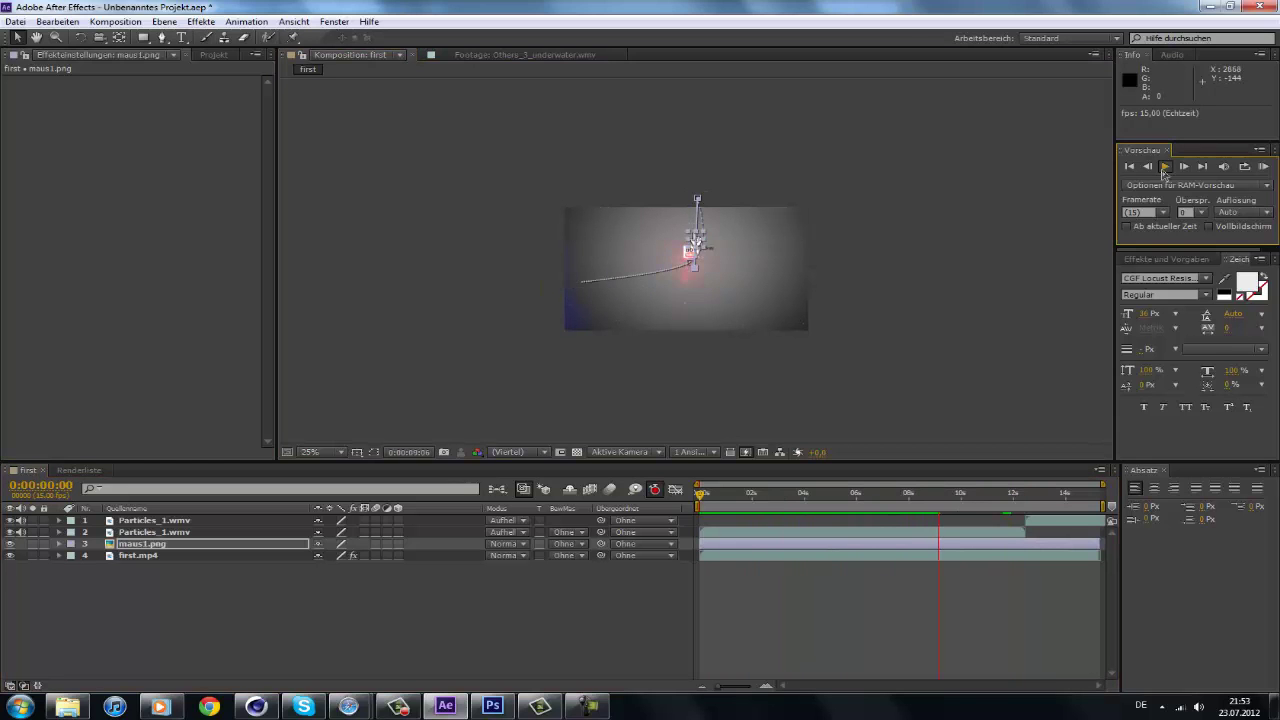
pyautogui.click(1148, 168)
pyautogui.moveTo(698, 270); pyautogui.dragTo(660, 275)
pyautogui.click(1165, 167)
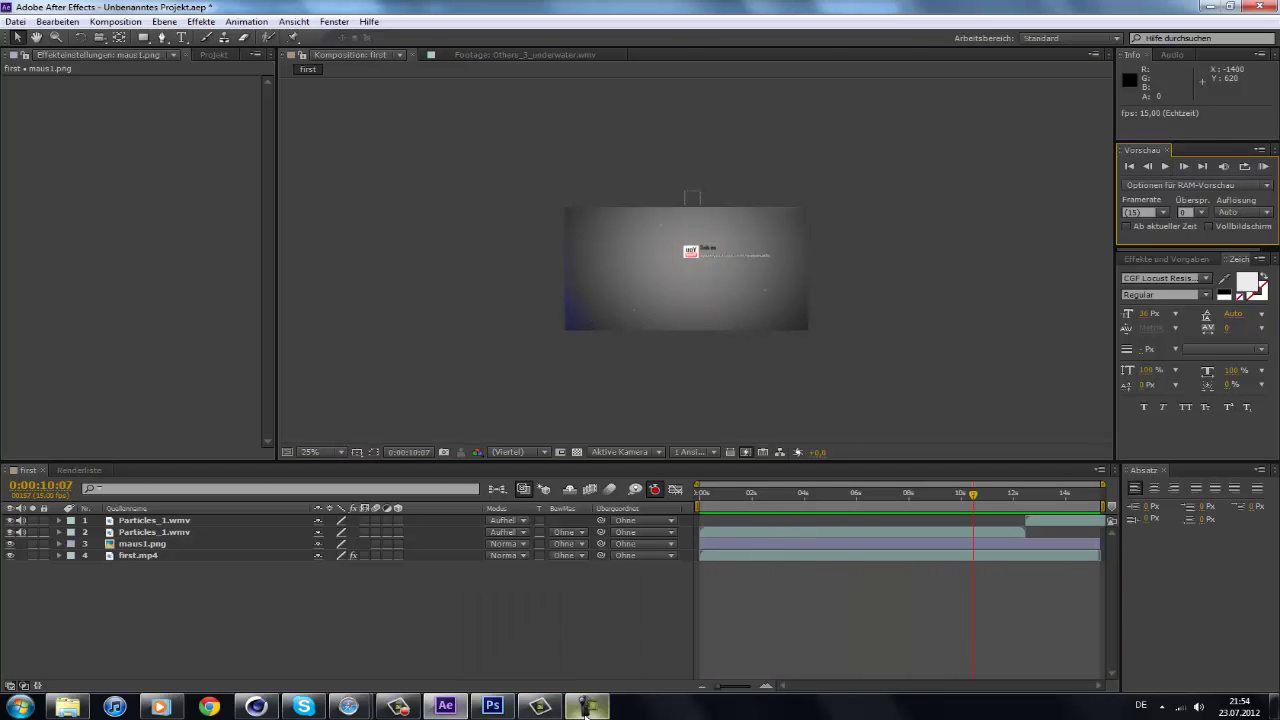
# - Queue the comp for rendering as H.264, named 'End result no HD'
pyautogui.click(115, 21)
pyautogui.click(165, 127)
pyautogui.click(121, 557)
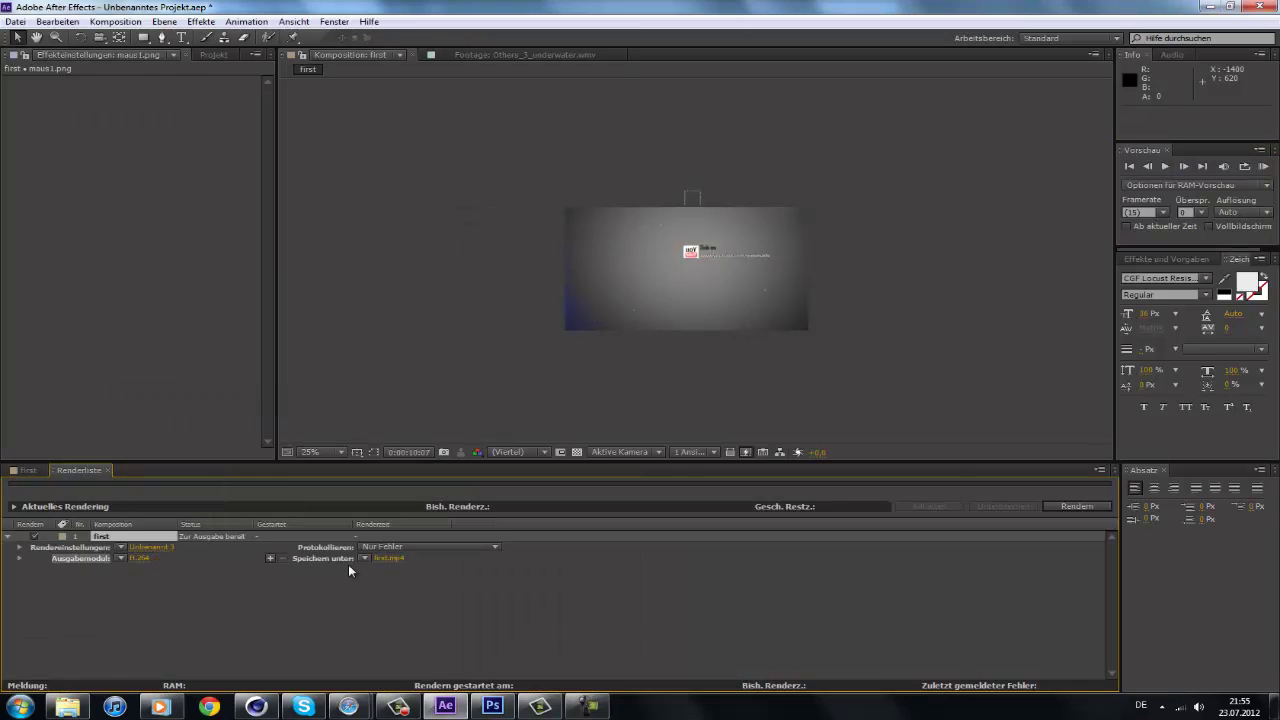
pyautogui.click(385, 558)
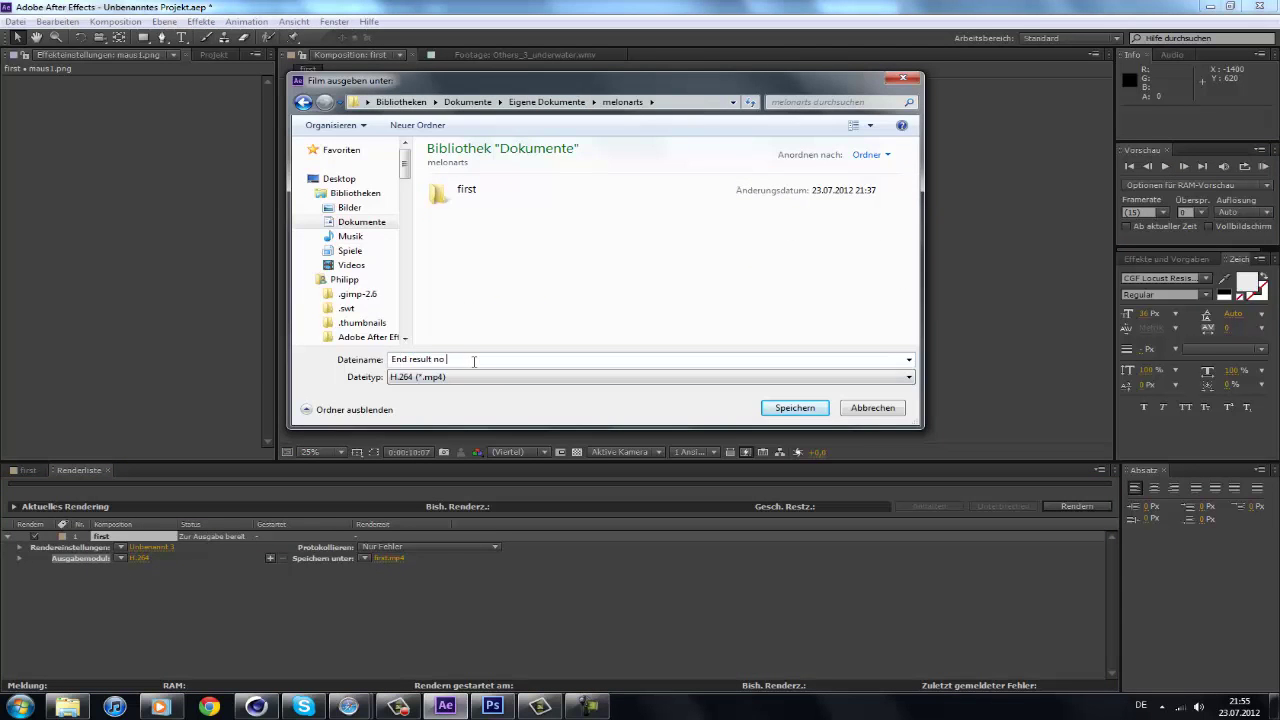
pyautogui.write('HD')
pyautogui.press('Return')
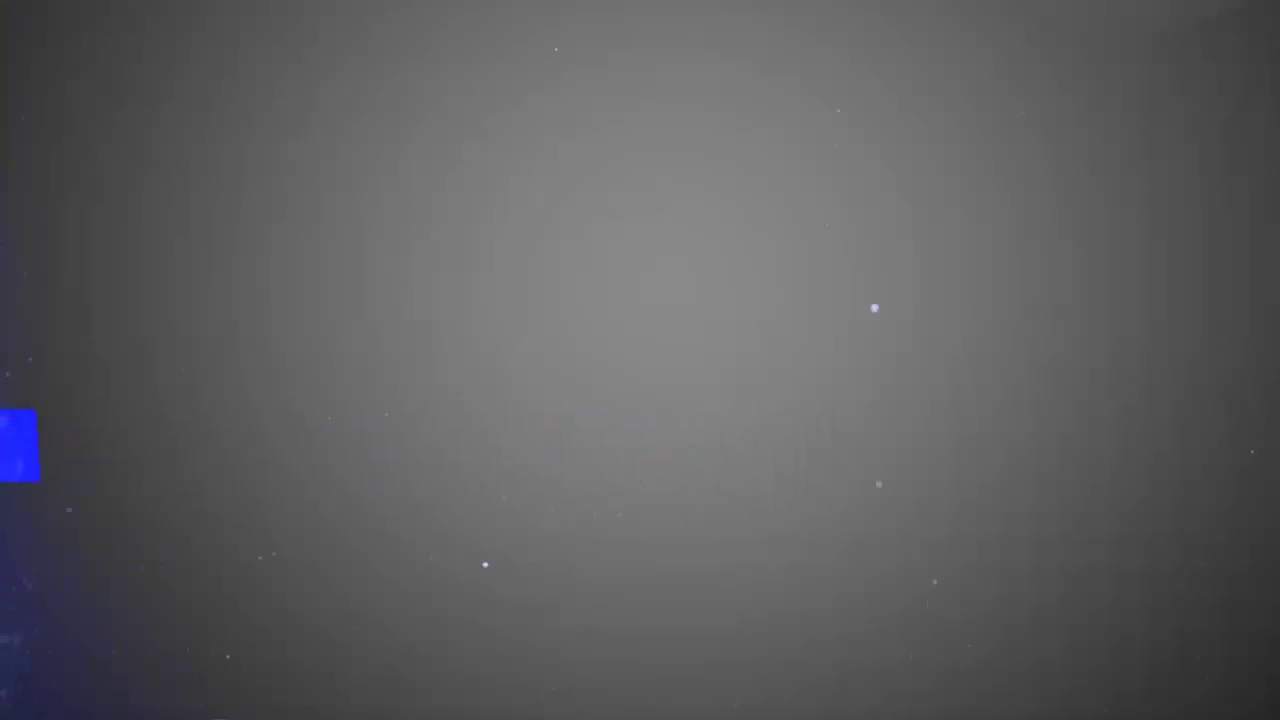